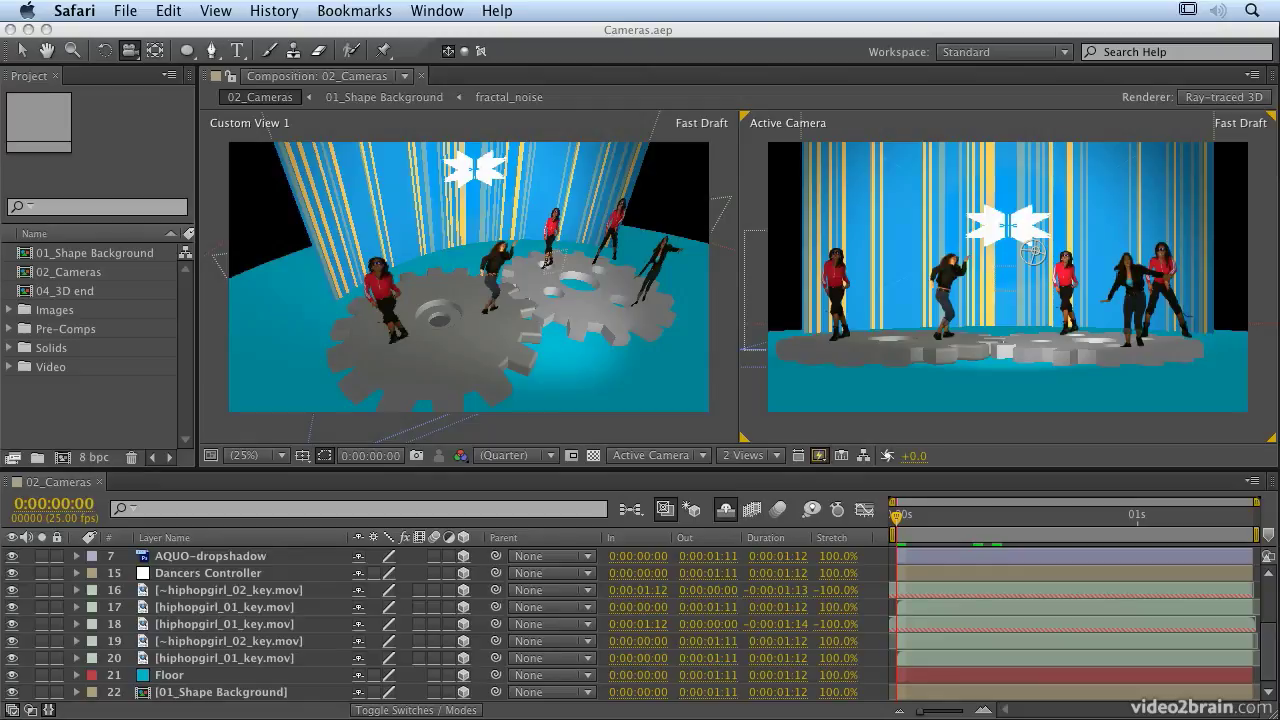
Preview the 02_Cameras animation and park the current time at 0:00:00:22.
left_click(738, 28)
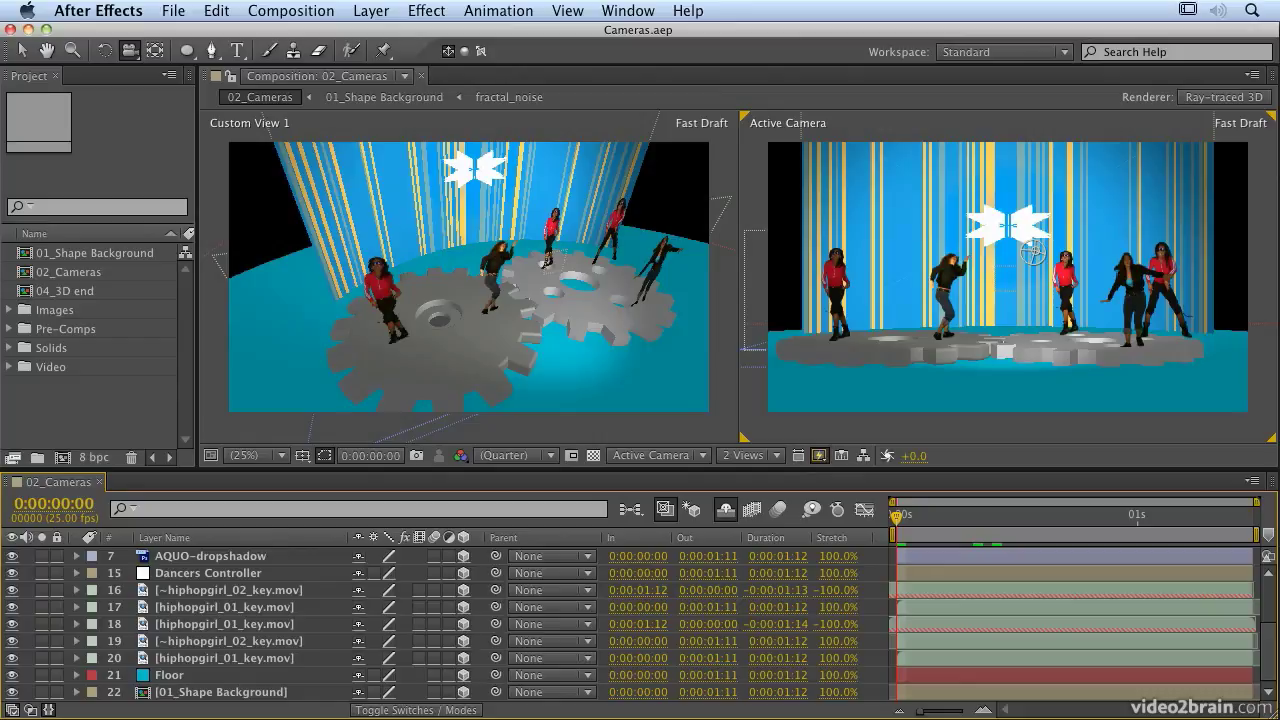
left_click(26, 278)
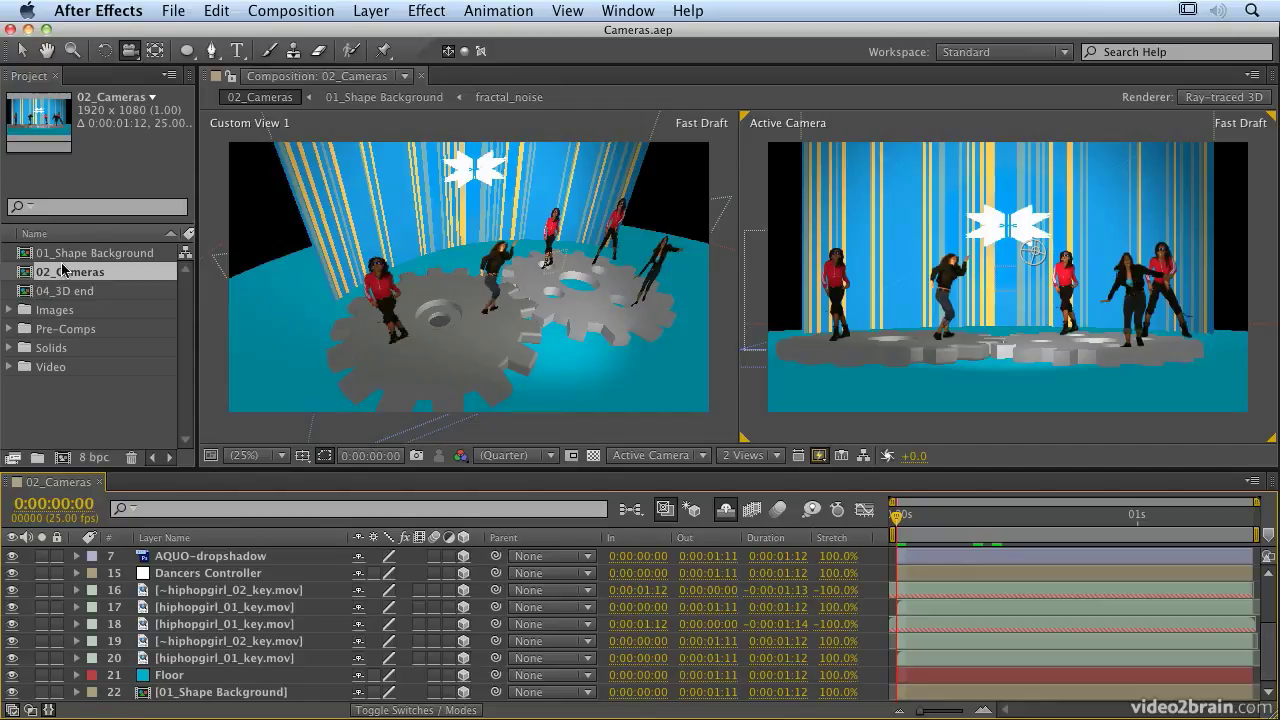
left_click(921, 519)
key("space")
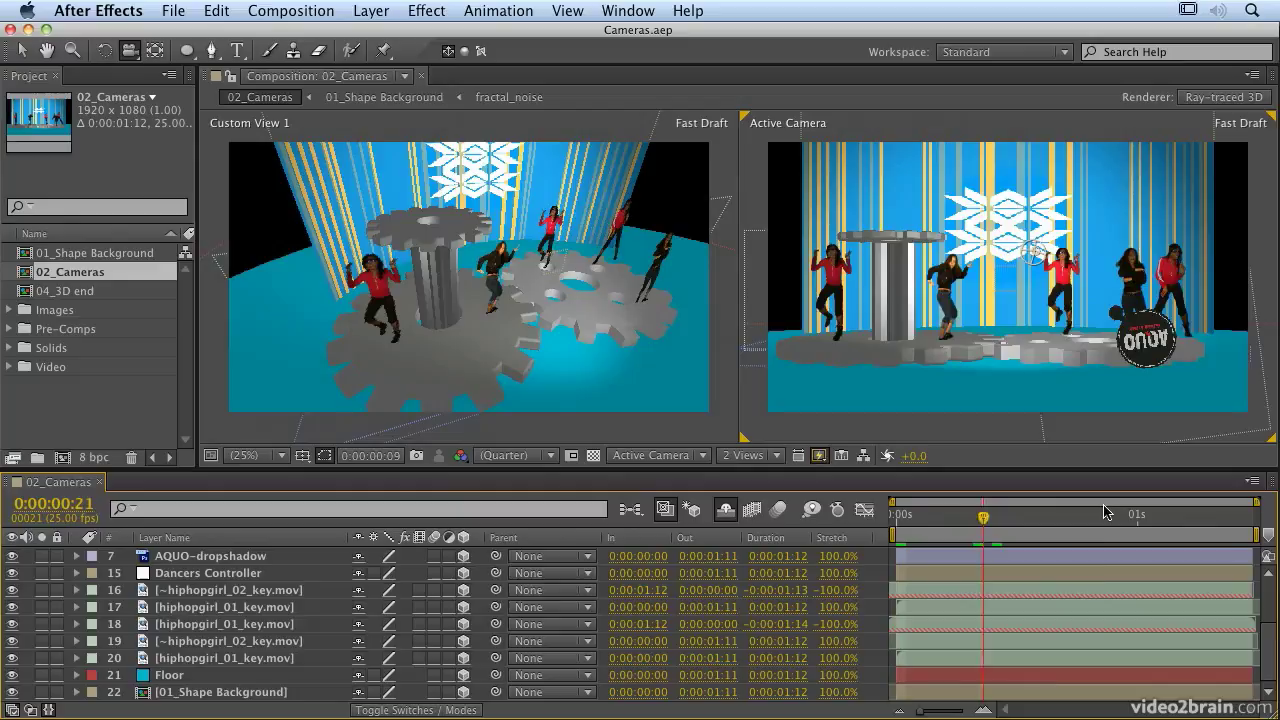
left_click(1108, 513)
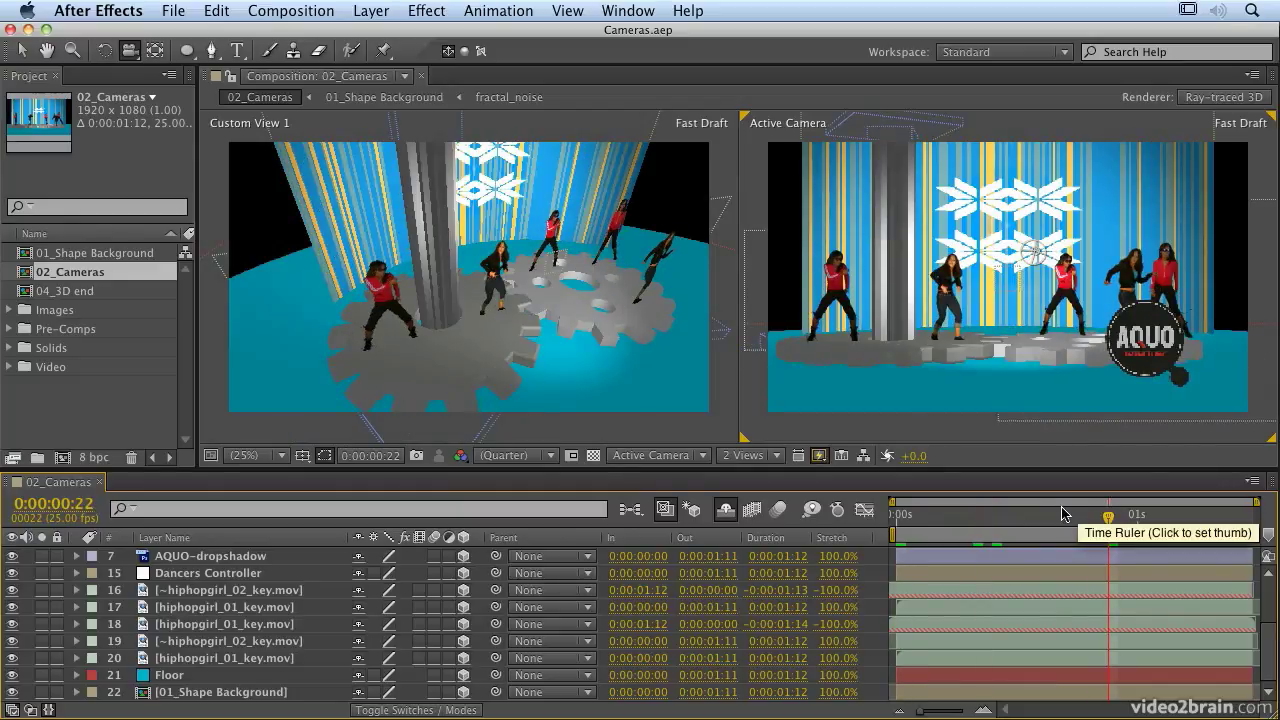
Create a two-node camera named Camera 1 with the 50mm preset and depth of field enabled.
left_click(373, 12)
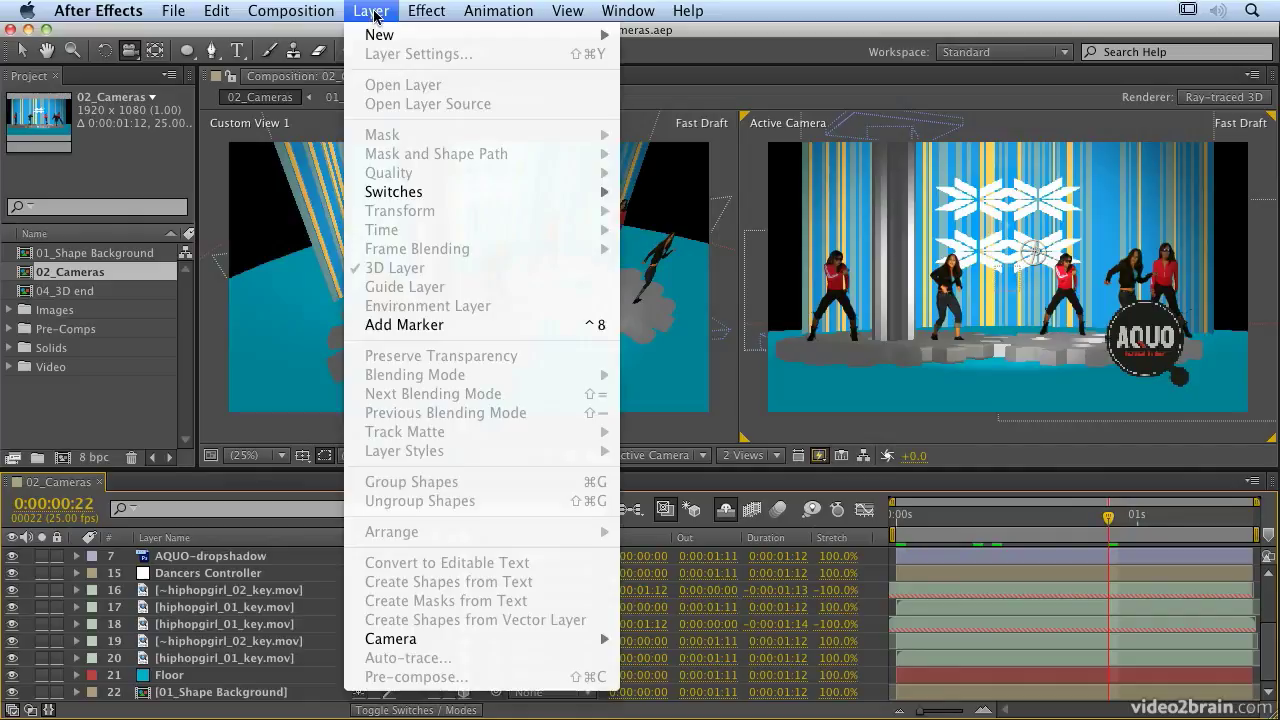
mouse_move(385, 34)
left_click(682, 98)
left_click_drag(684, 150, 669, 128)
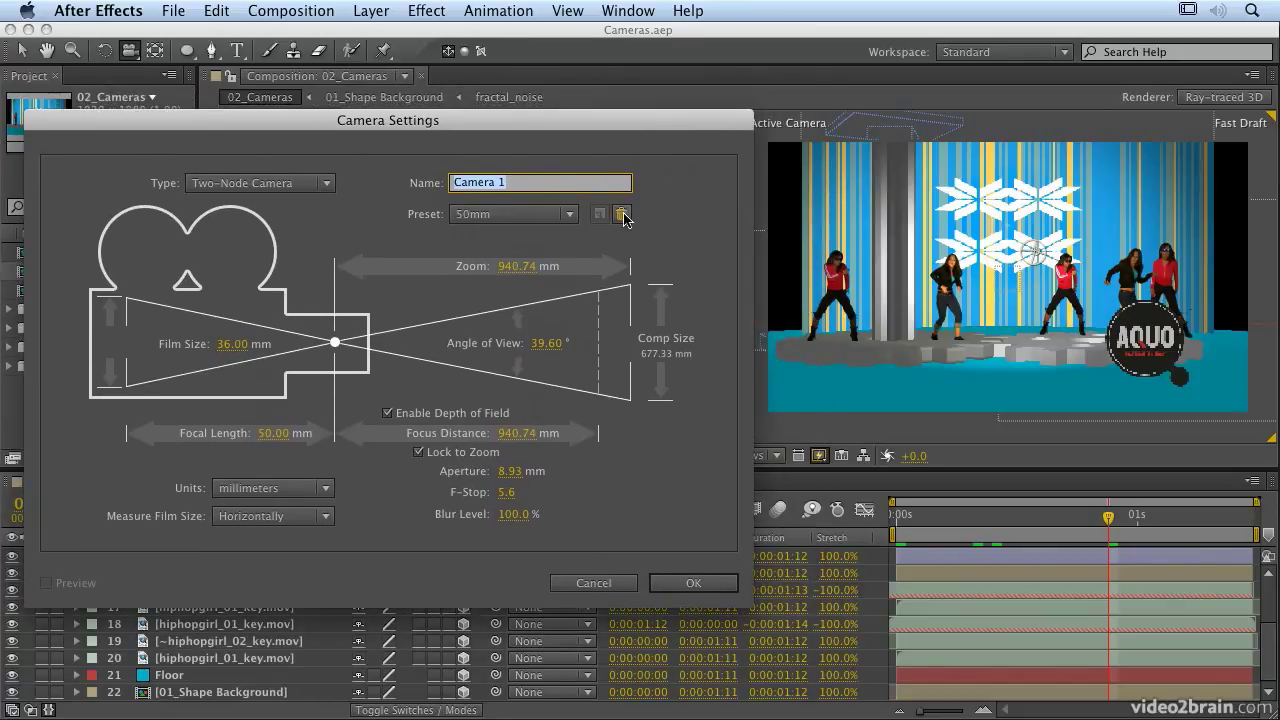
left_click(572, 218)
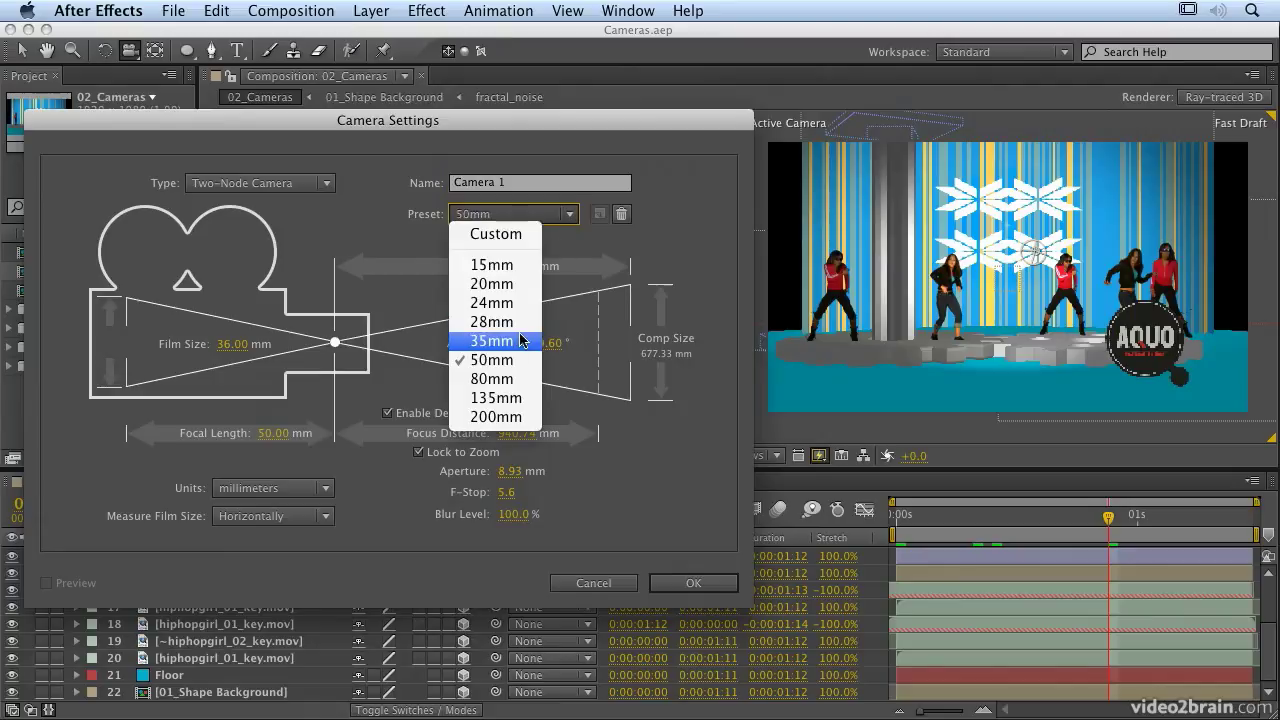
left_click(508, 365)
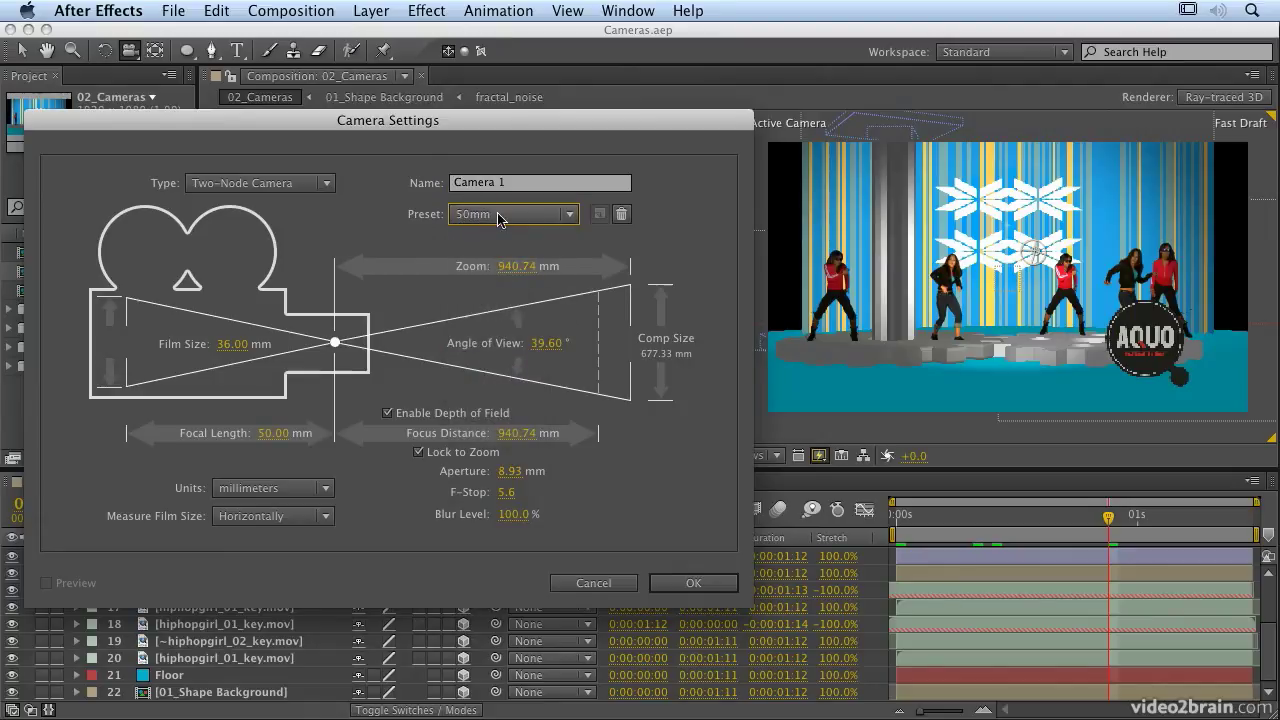
left_click(698, 585)
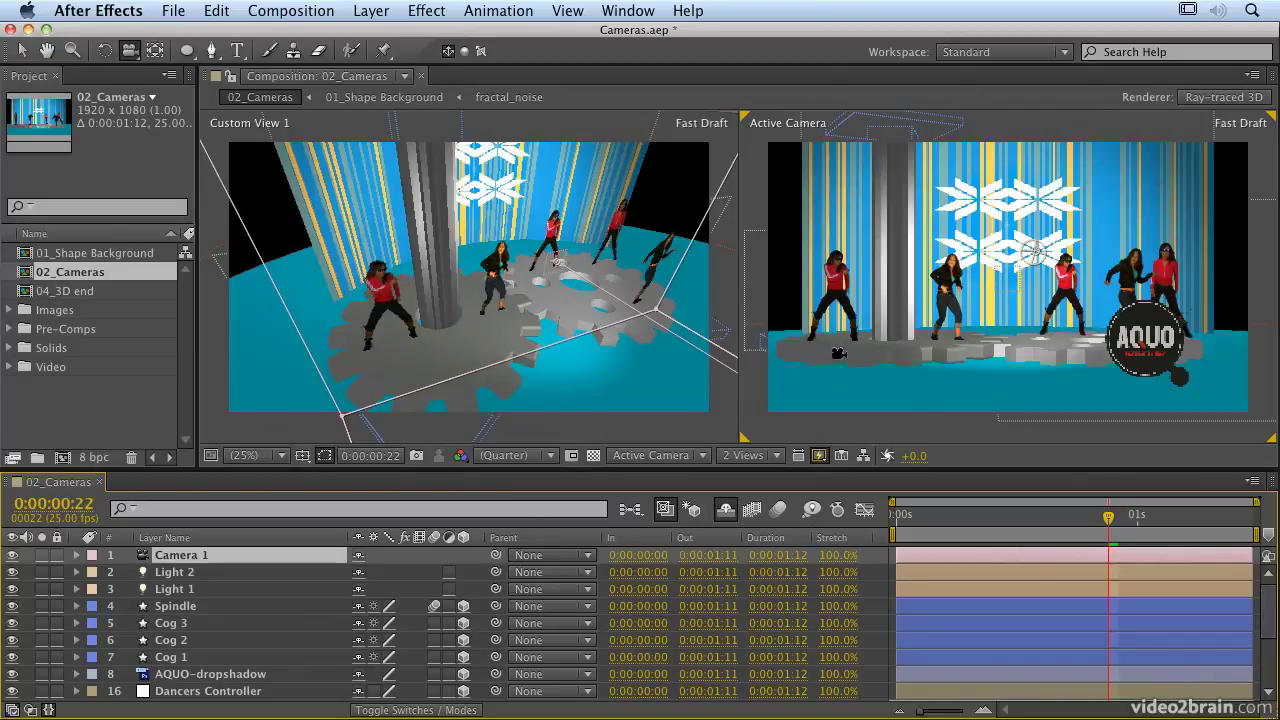
Orbit, pull back and pan Custom View 1 to examine Camera 1's body, view cone and point of interest around the scene.
left_click(604, 432)
left_click_drag(493, 307, 533, 311)
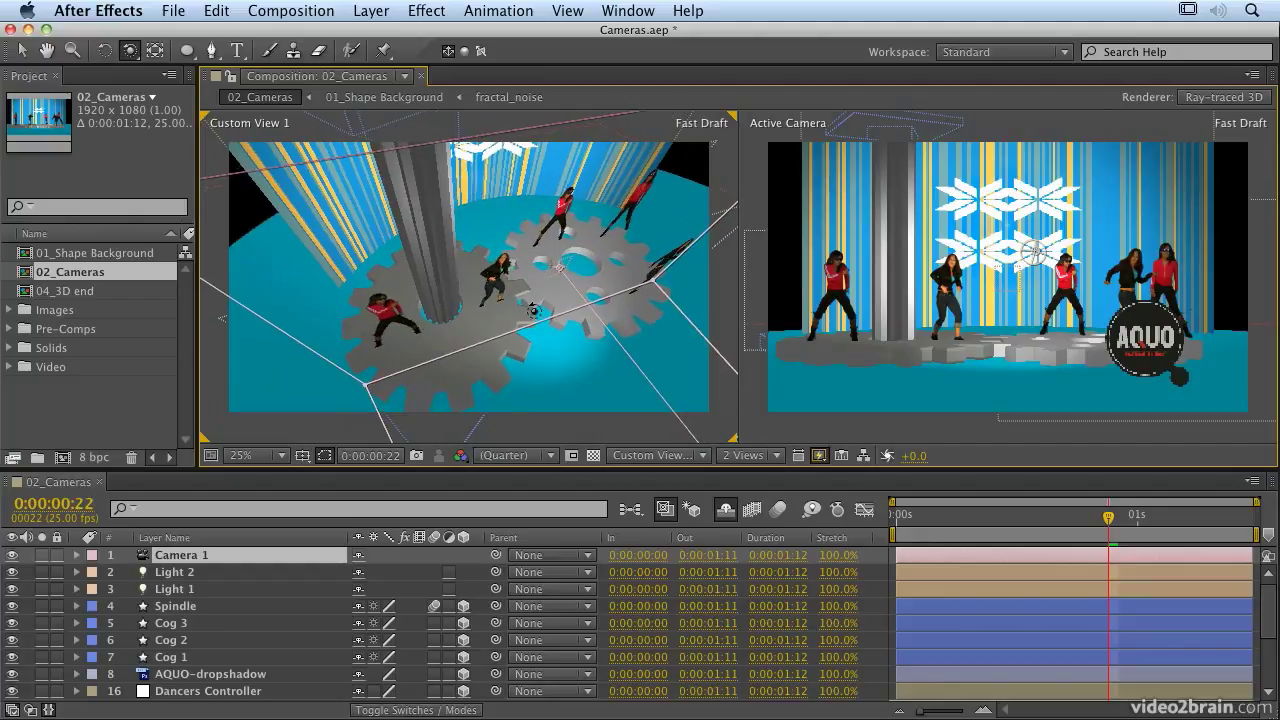
key("c")
key("c")
left_click_drag(527, 312, 525, 492)
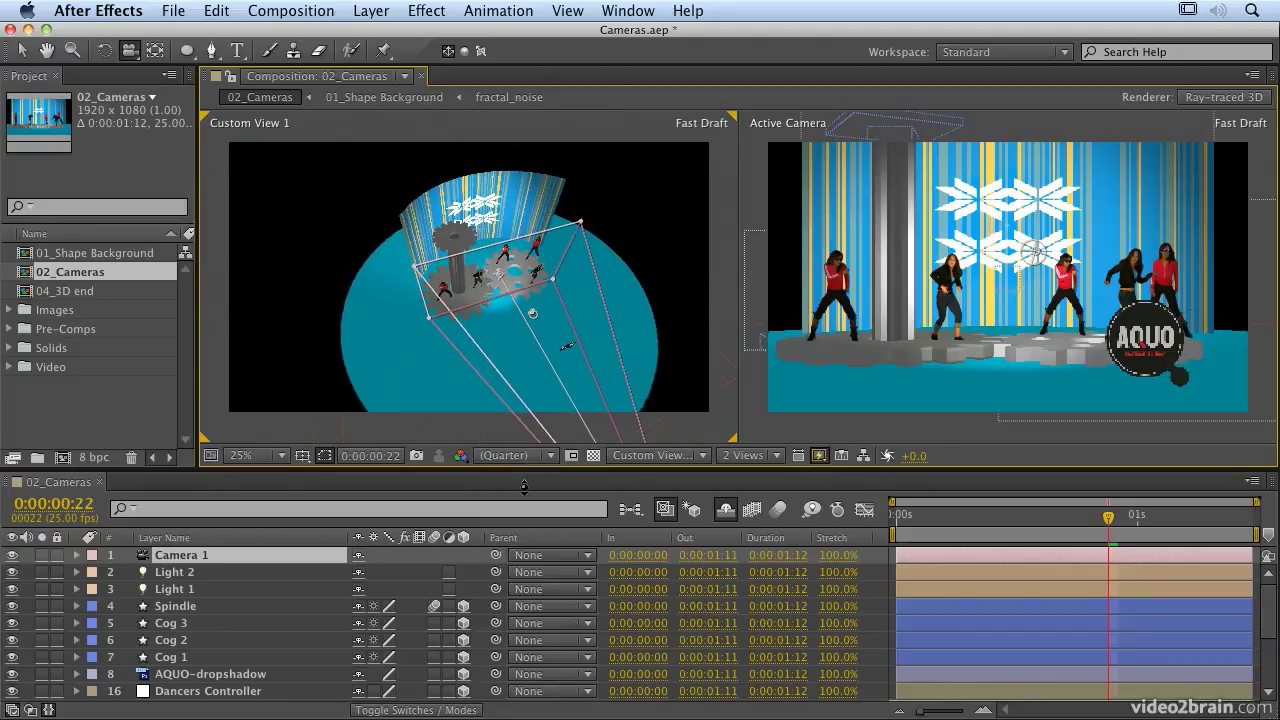
left_click_drag(566, 346, 547, 273)
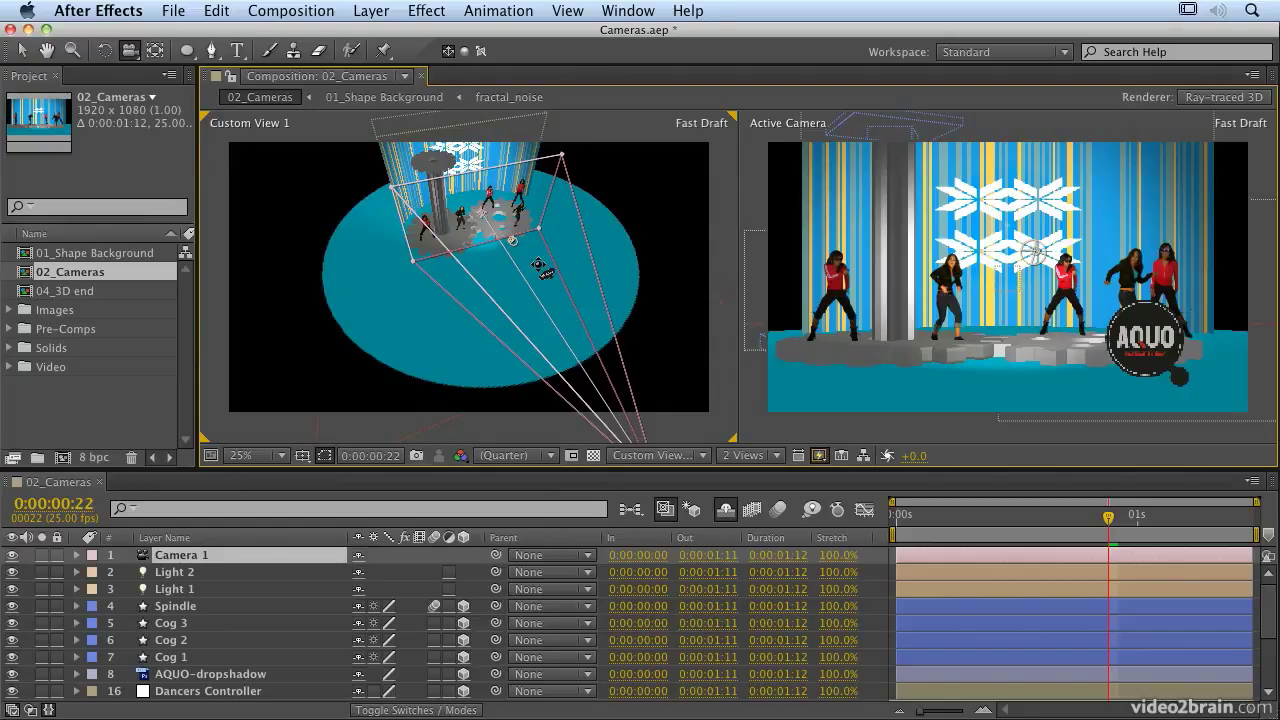
left_click_drag(547, 273, 517, 178)
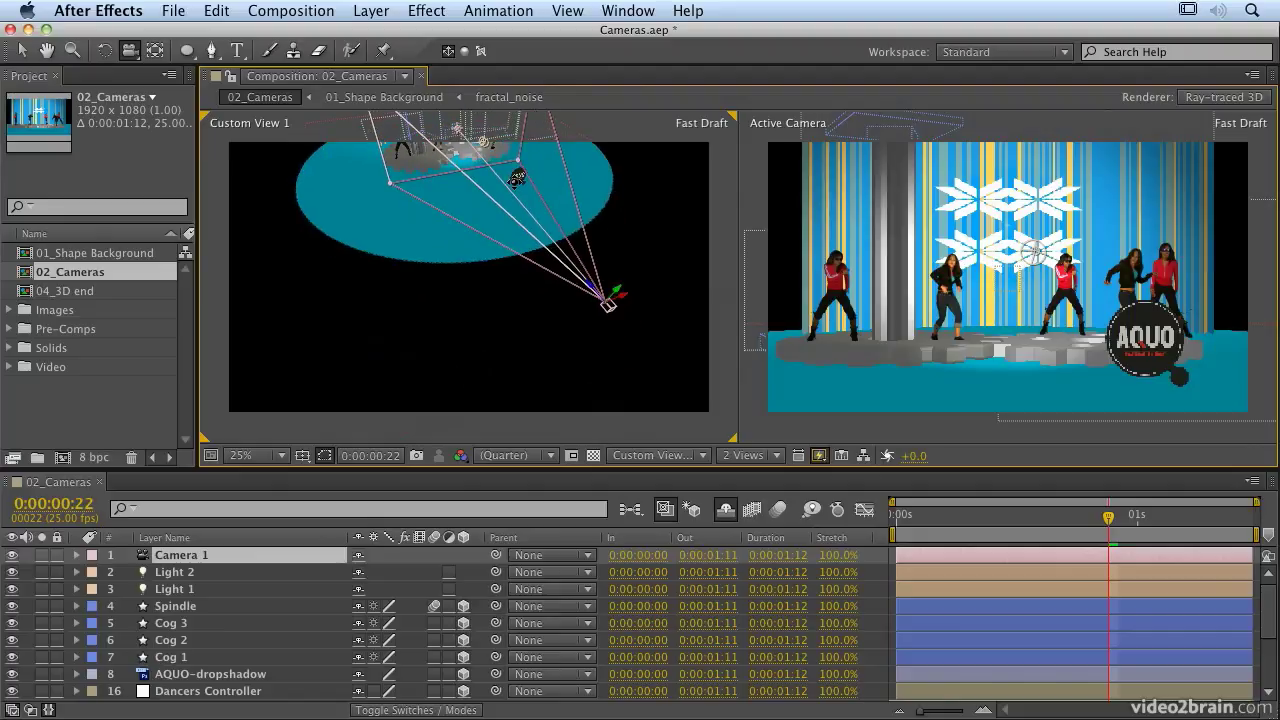
key("period")
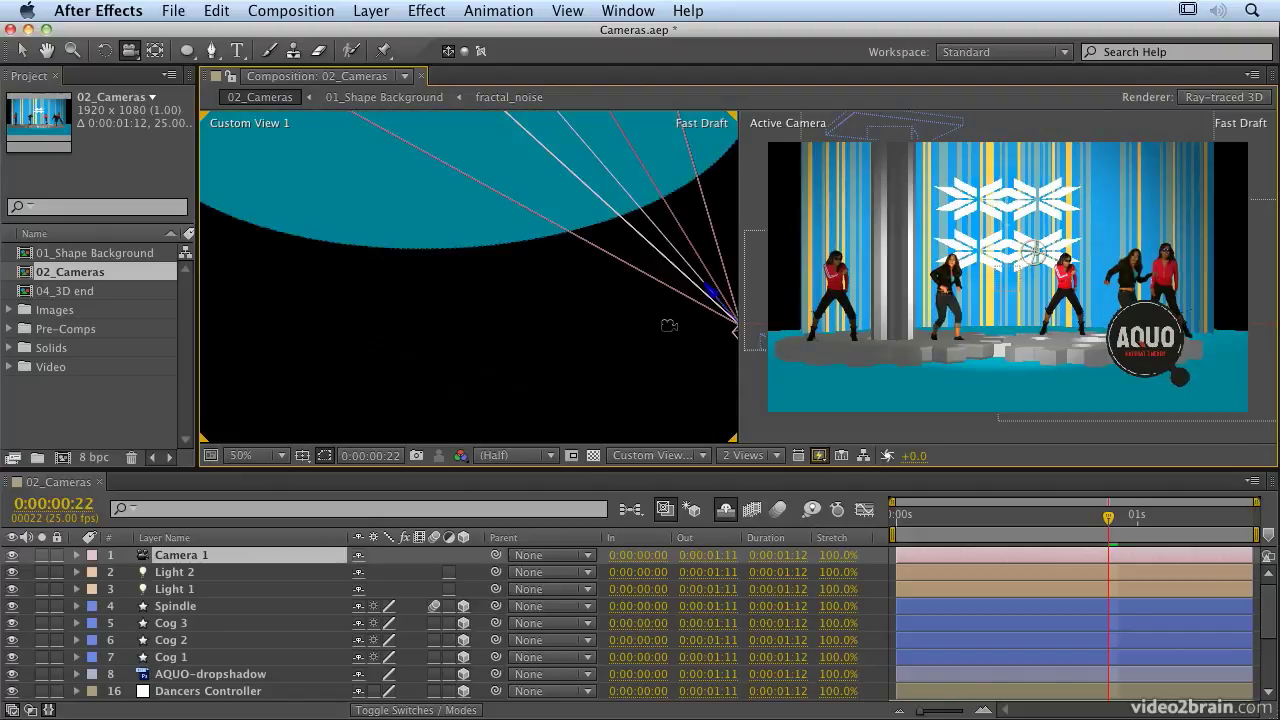
left_click_drag(634, 323, 599, 331)
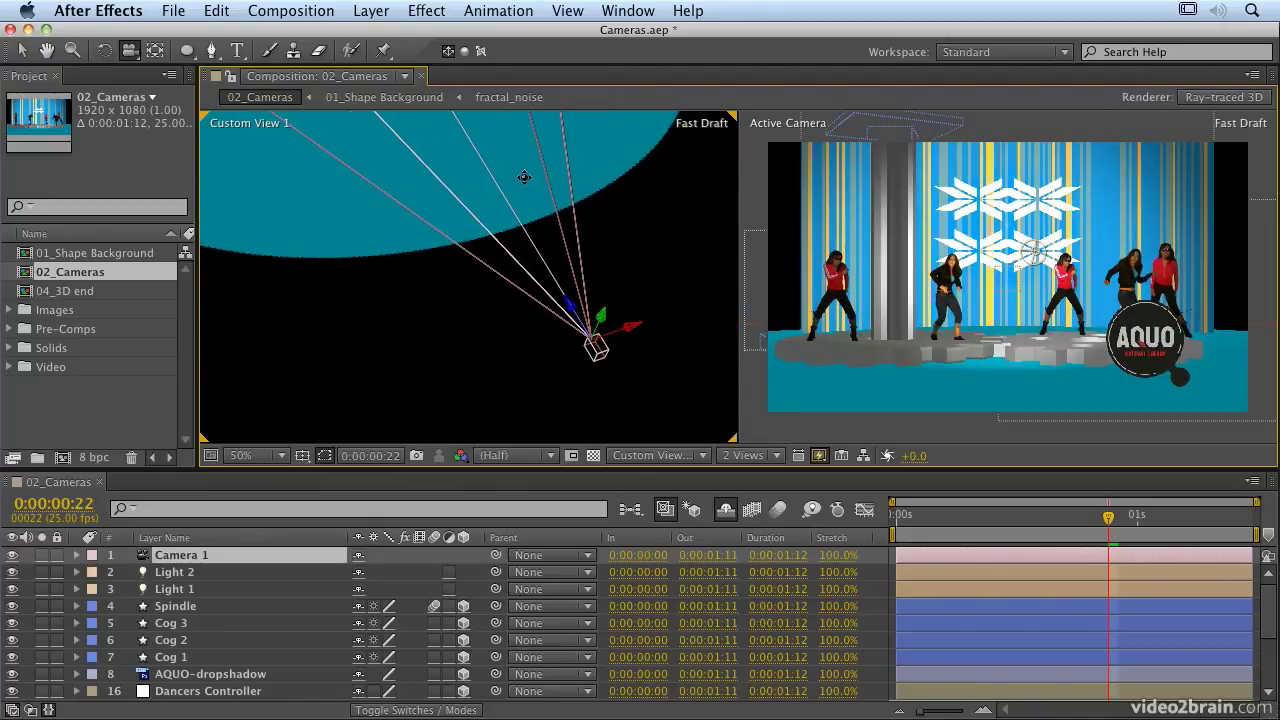
left_click_drag(604, 330, 634, 378)
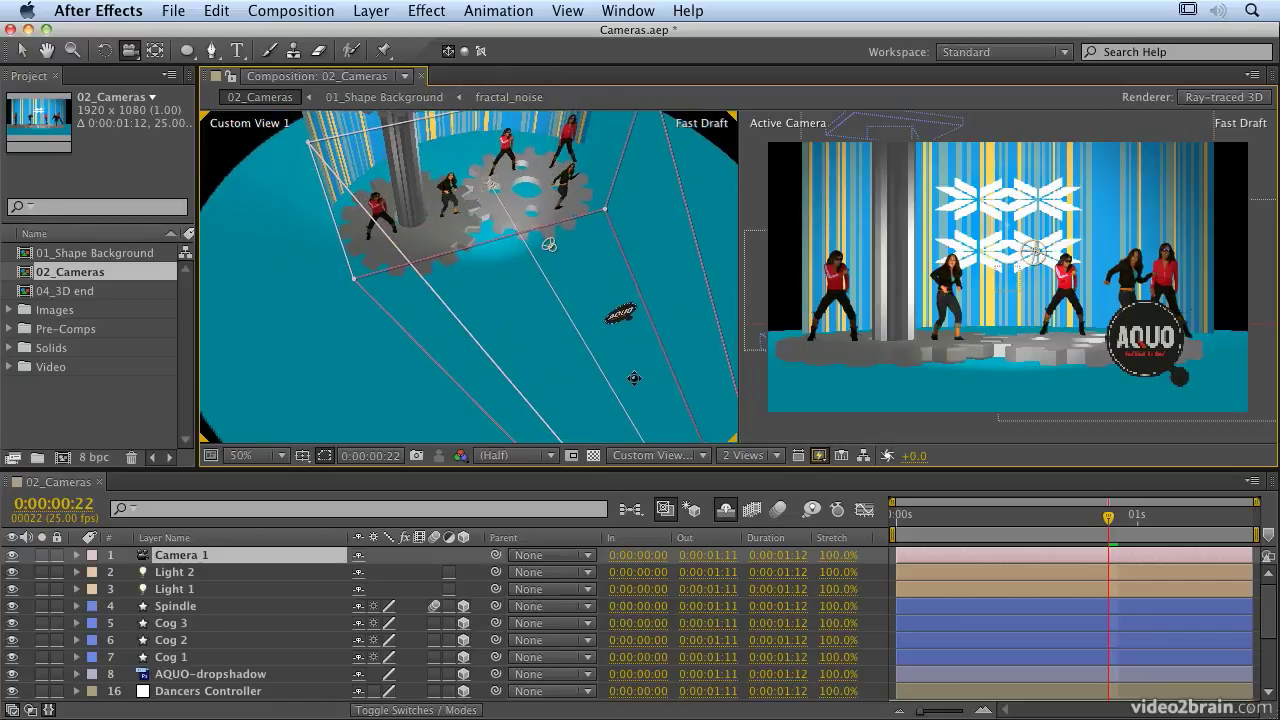
Choose Fast Draft as the fast preview mode and orbit Custom View 1 to a more frontal angle on the stage.
left_click(819, 457)
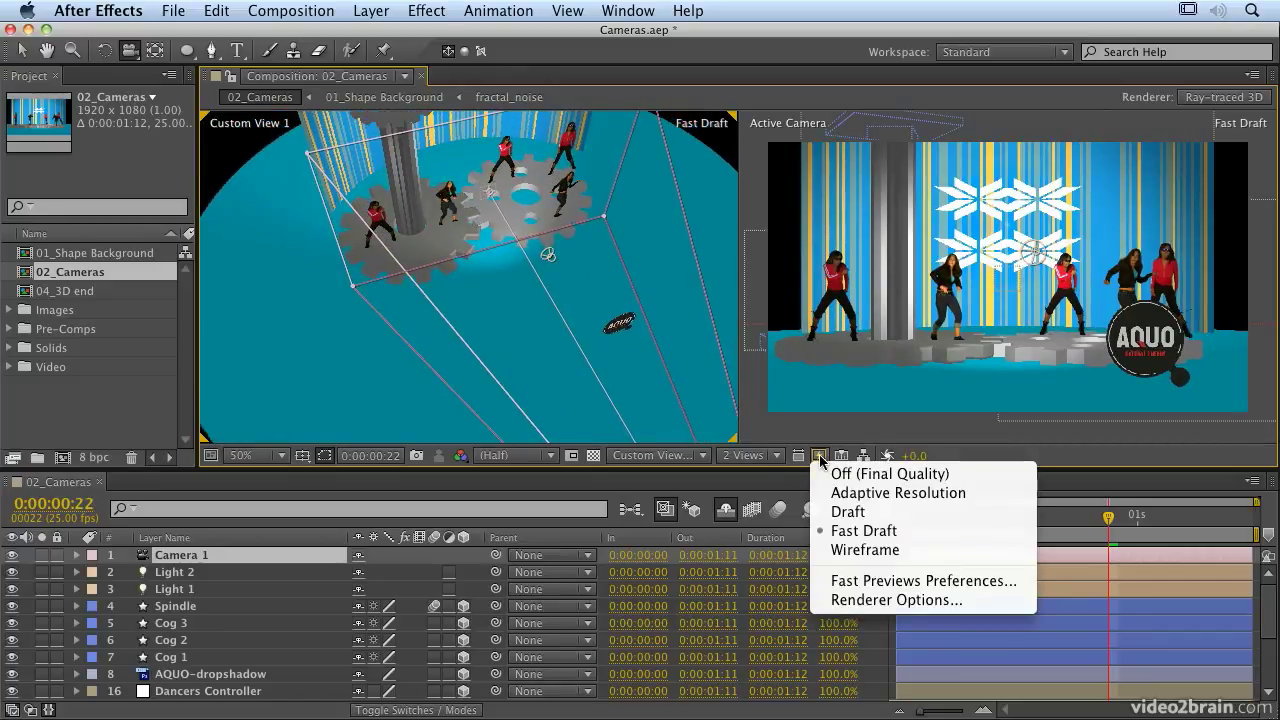
left_click(900, 535)
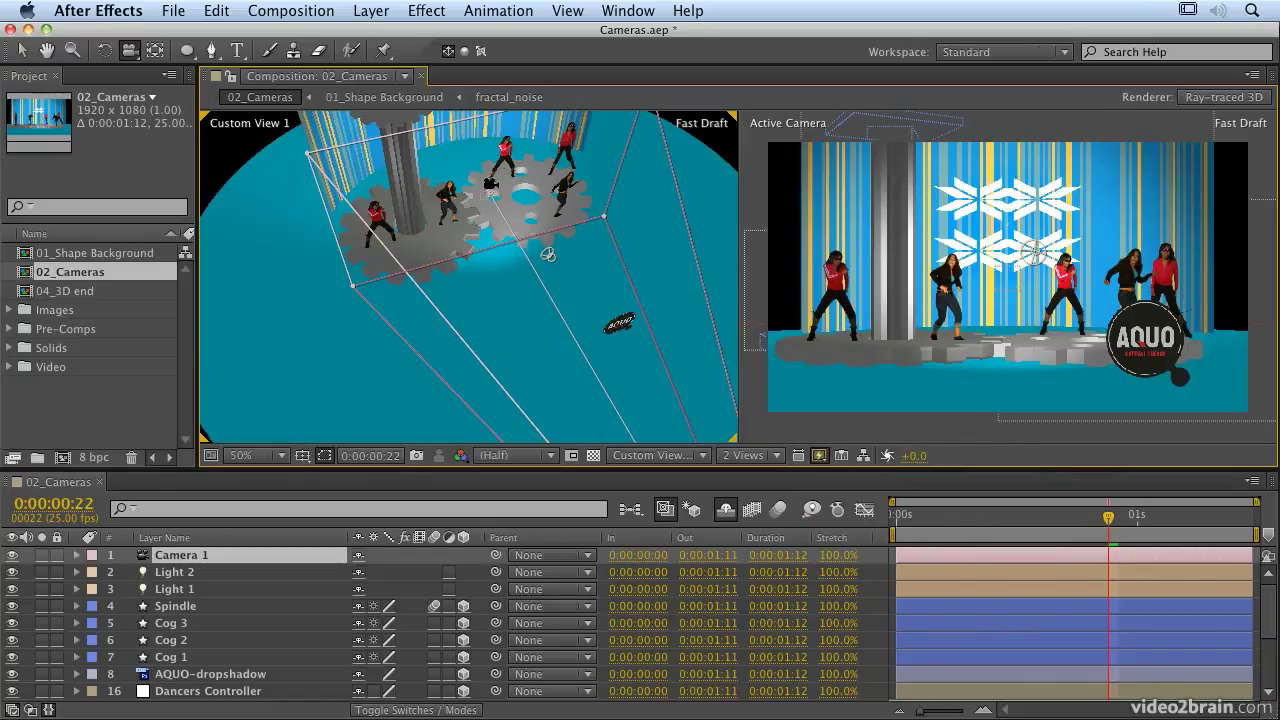
left_click_drag(498, 208, 465, 184)
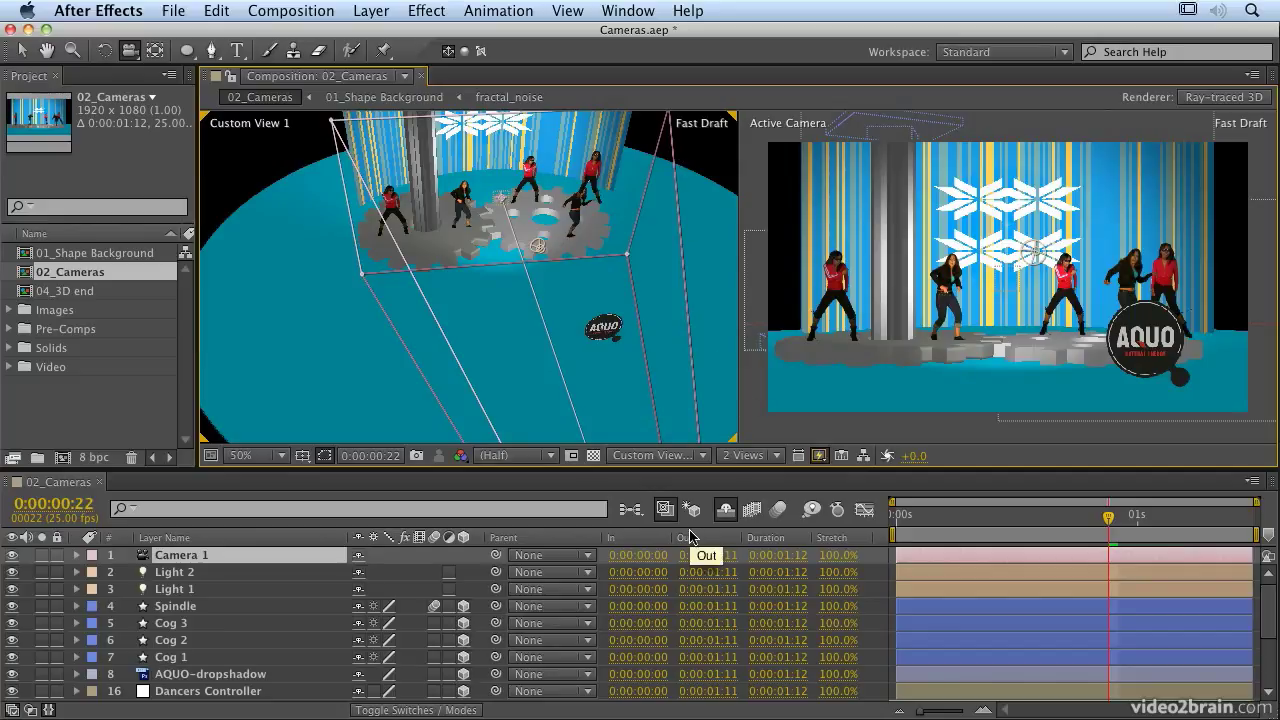
Move the AQUO-dropshadow layer along its X axis out of Camera 1's view and select the camera to compare its boundary.
left_click(200, 675)
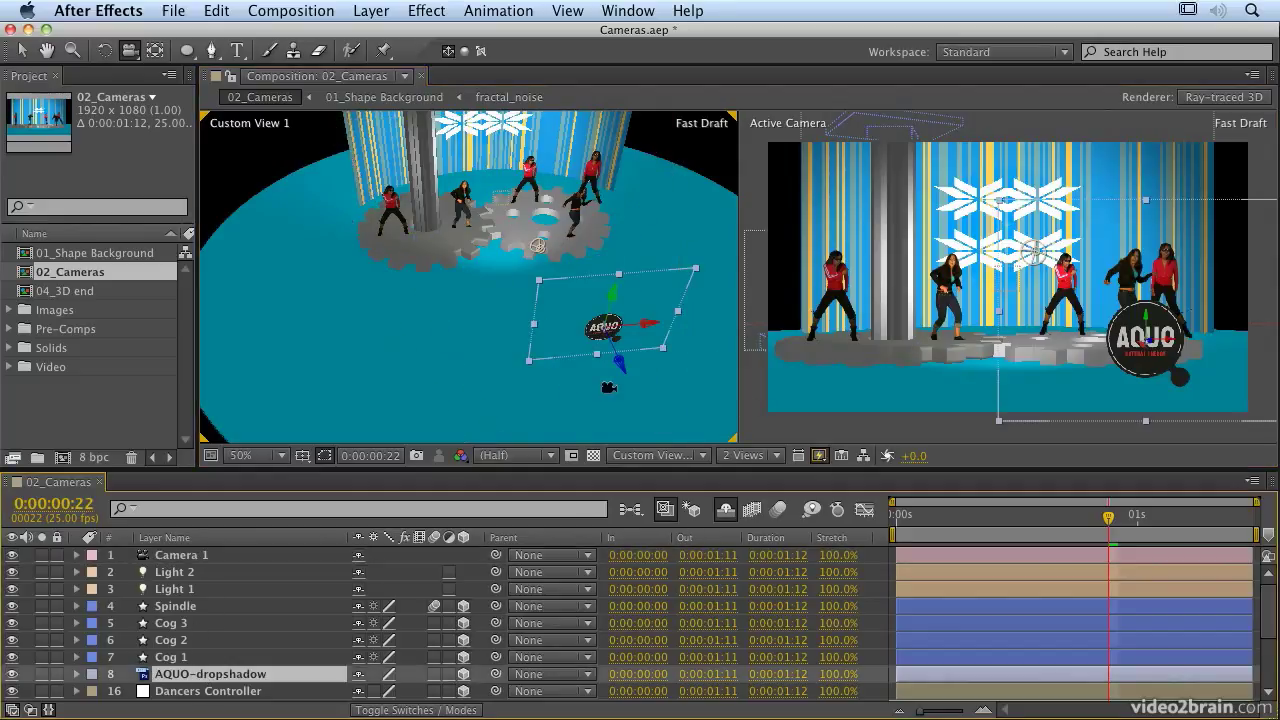
key("v")
left_click_drag(653, 326, 856, 335)
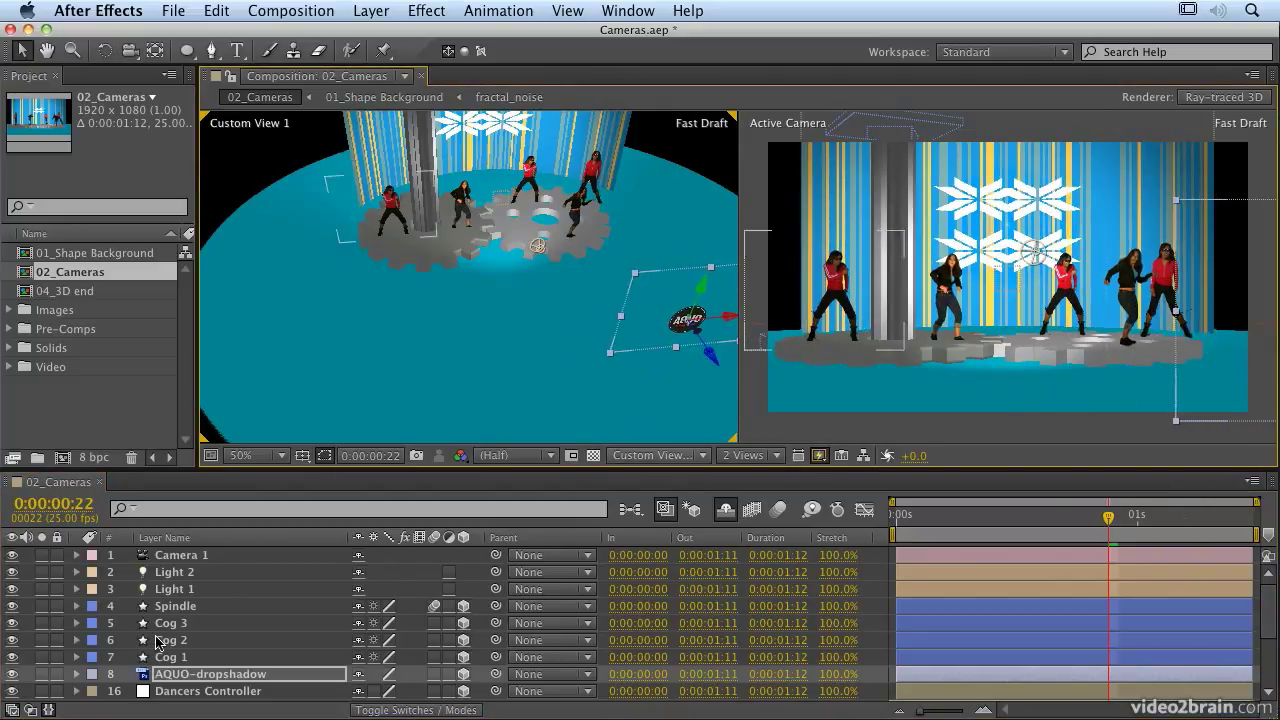
left_click(212, 556)
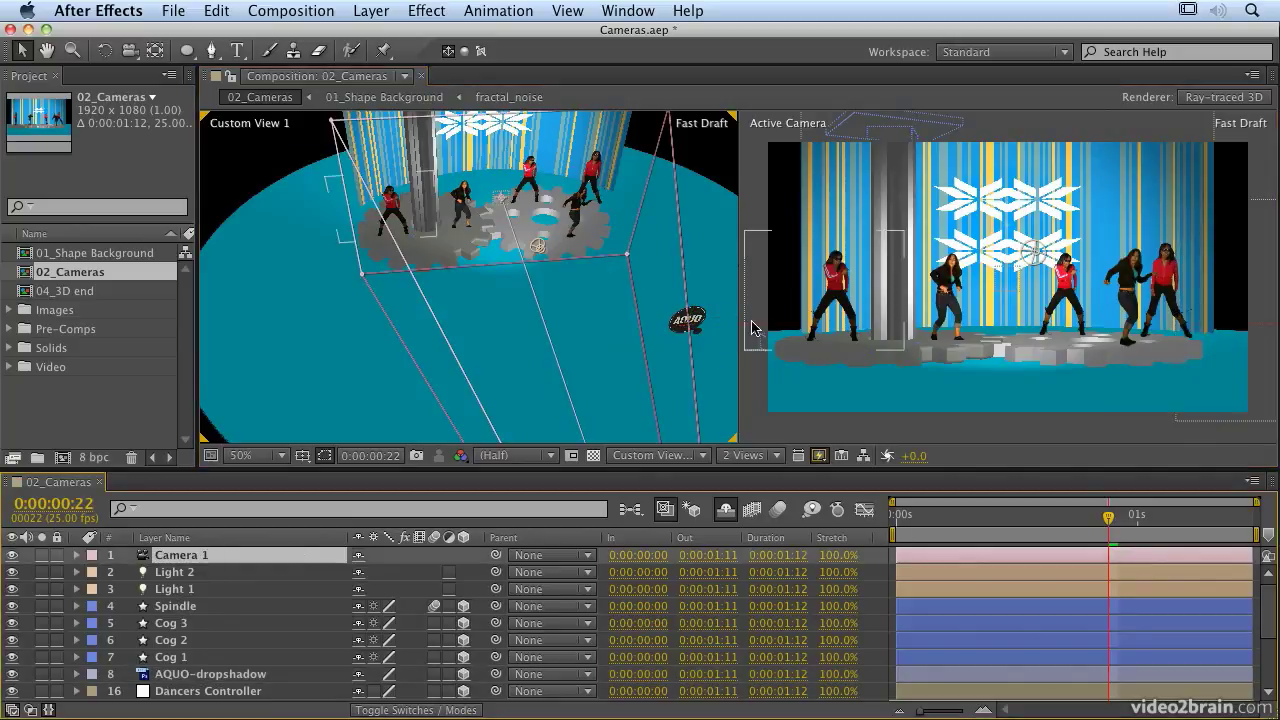
Move the AQUO-dropshadow layer back along its X axis to just inside the camera frame's edge, and select Camera 1.
left_click(694, 328)
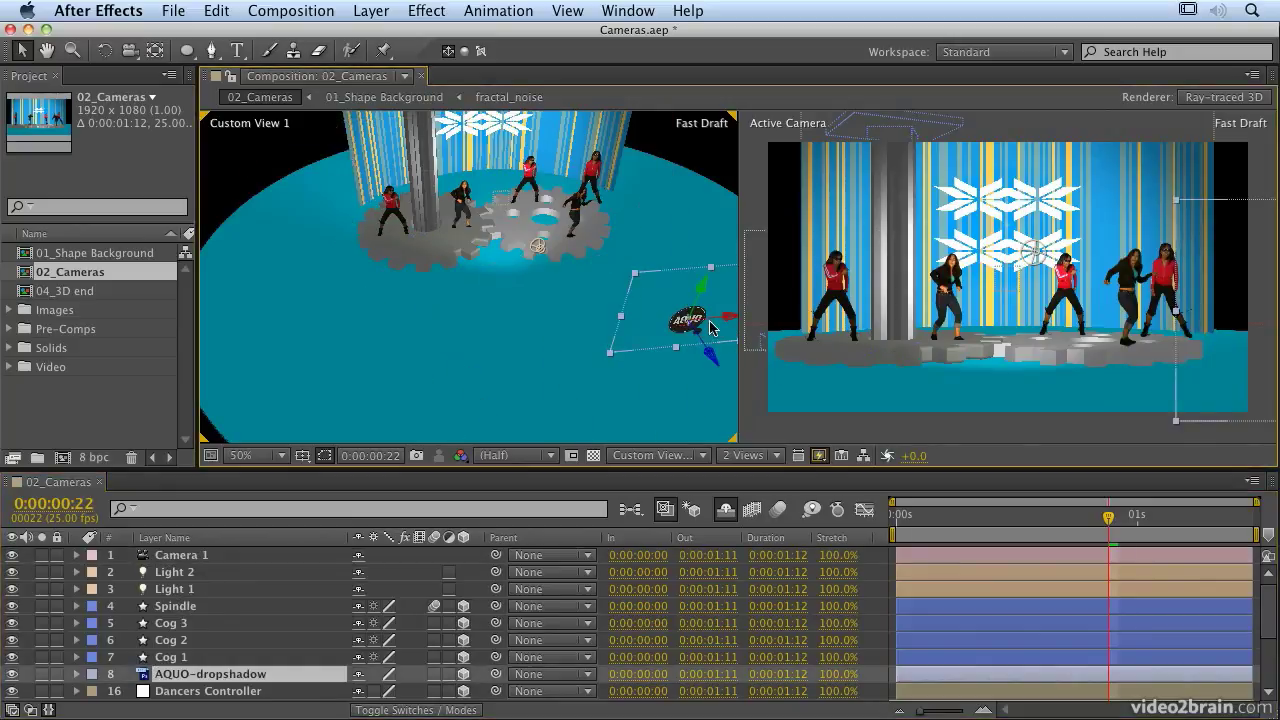
left_click_drag(712, 318, 588, 335)
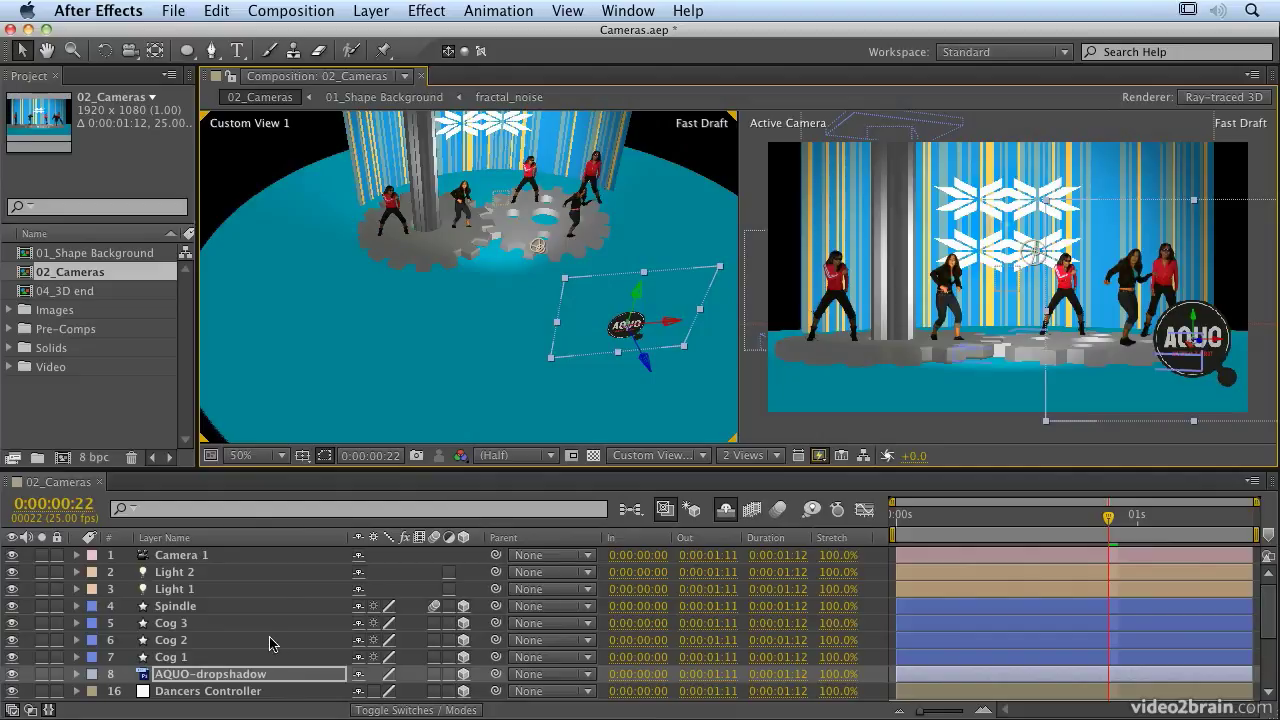
left_click(205, 558)
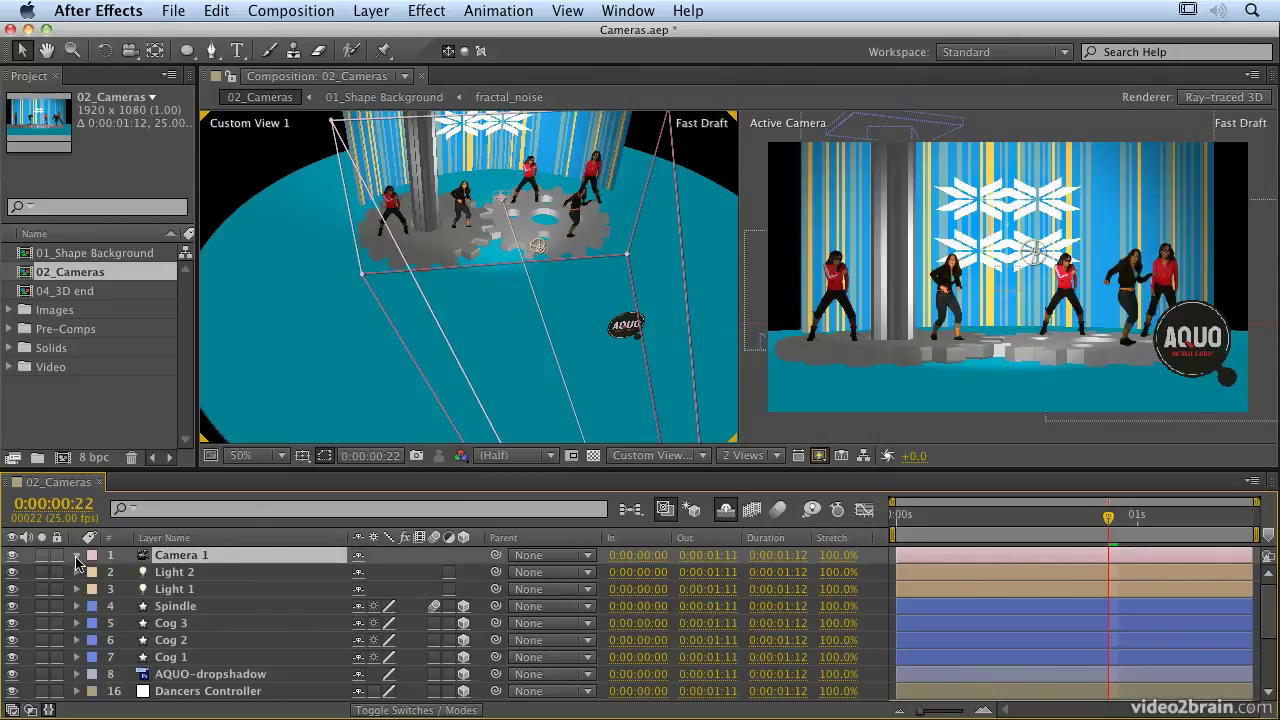
Look through Camera 1's Camera Options, from zoom and depth of field to the iris settings, and collapse them.
left_click(77, 556)
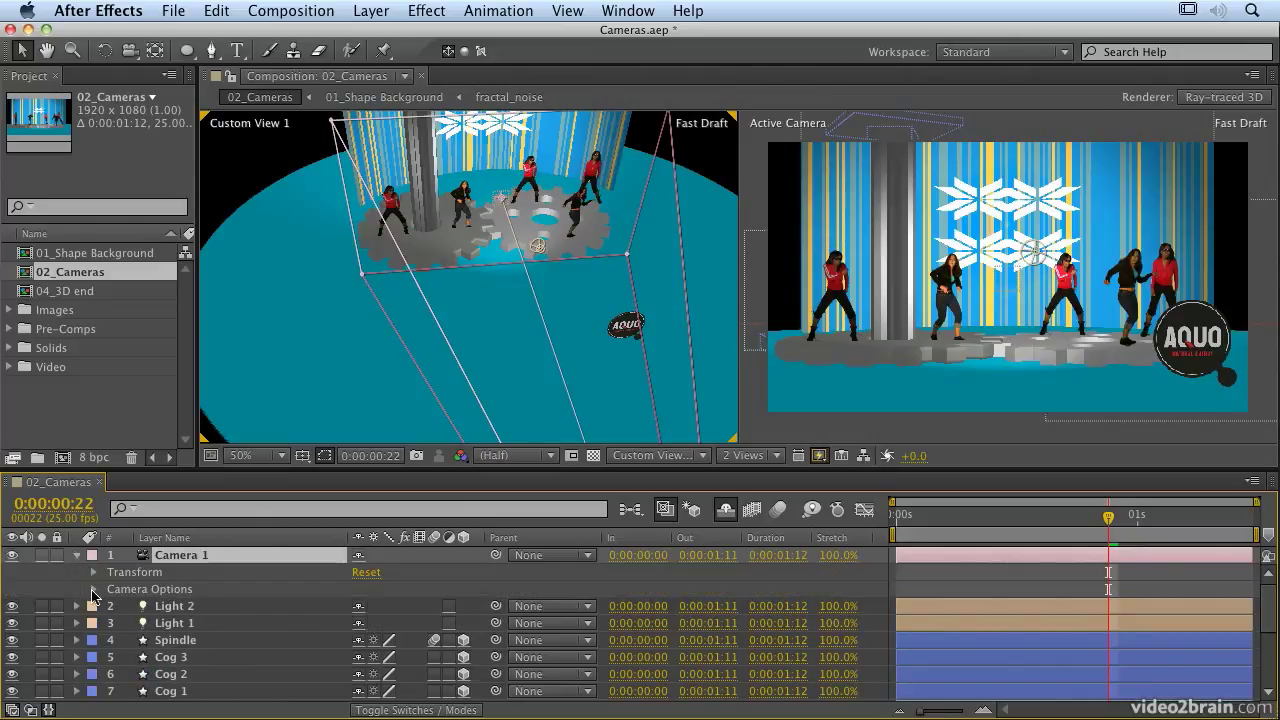
left_click(93, 590)
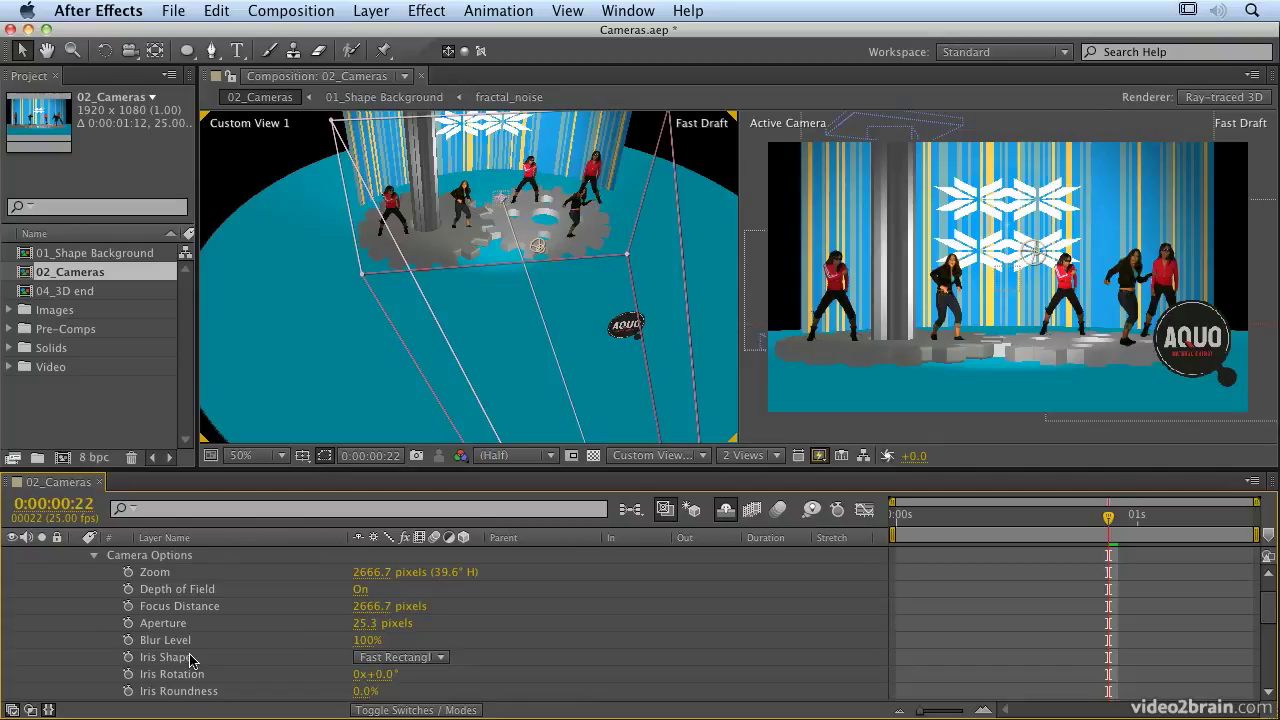
scroll(190, 660, "down", 3)
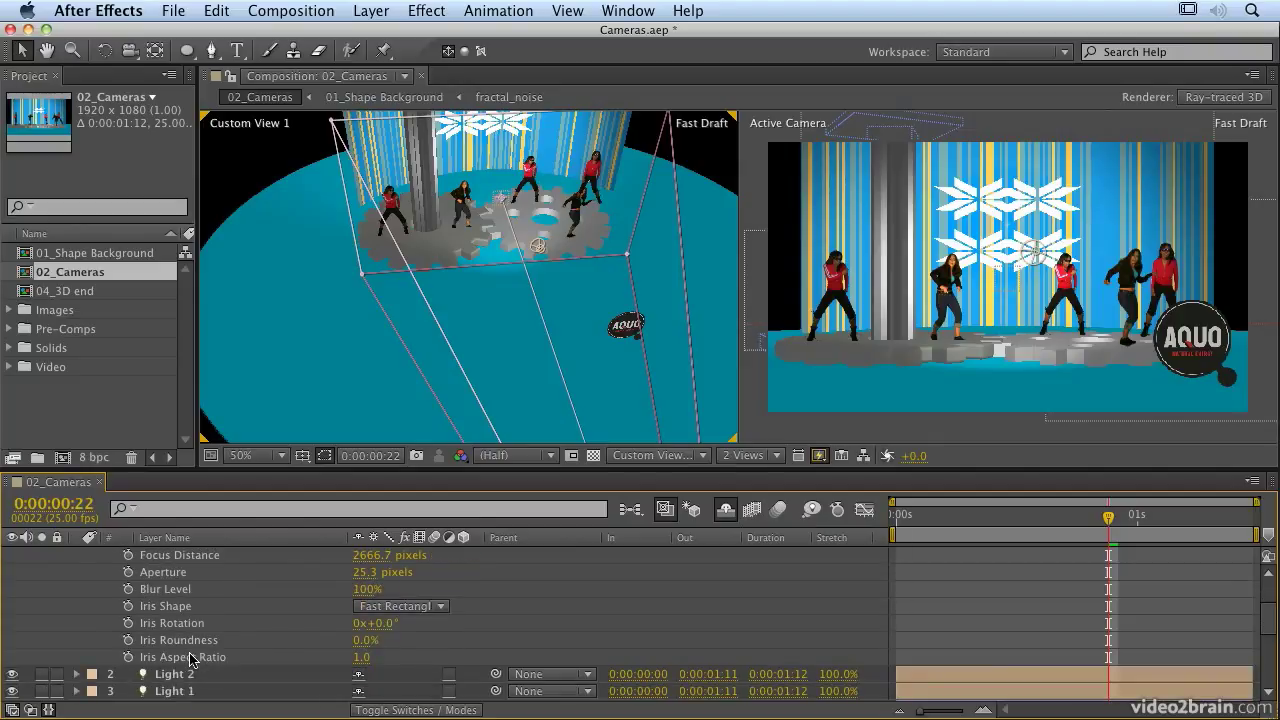
scroll(190, 657, "up", 5)
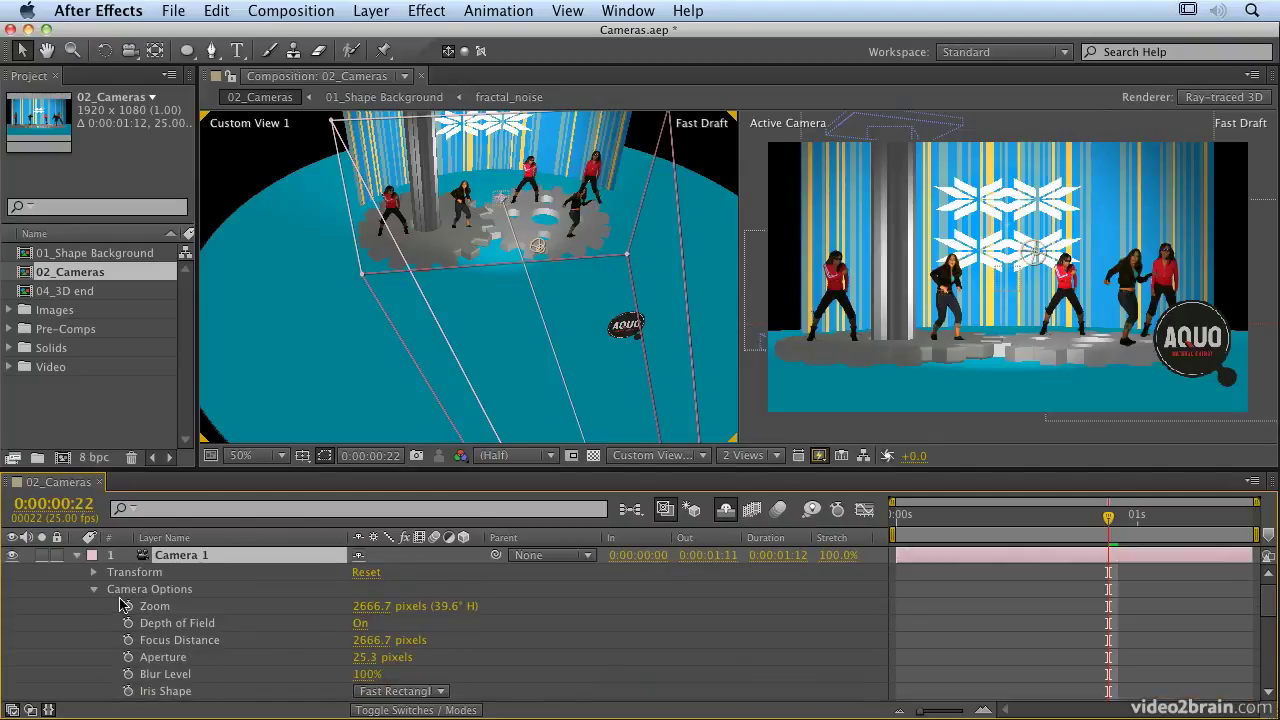
left_click(94, 590)
Reveal Camera 1's Transform properties and move its point of interest in Custom View 1 and Top view to about 953, 574, 168.
left_click(94, 573)
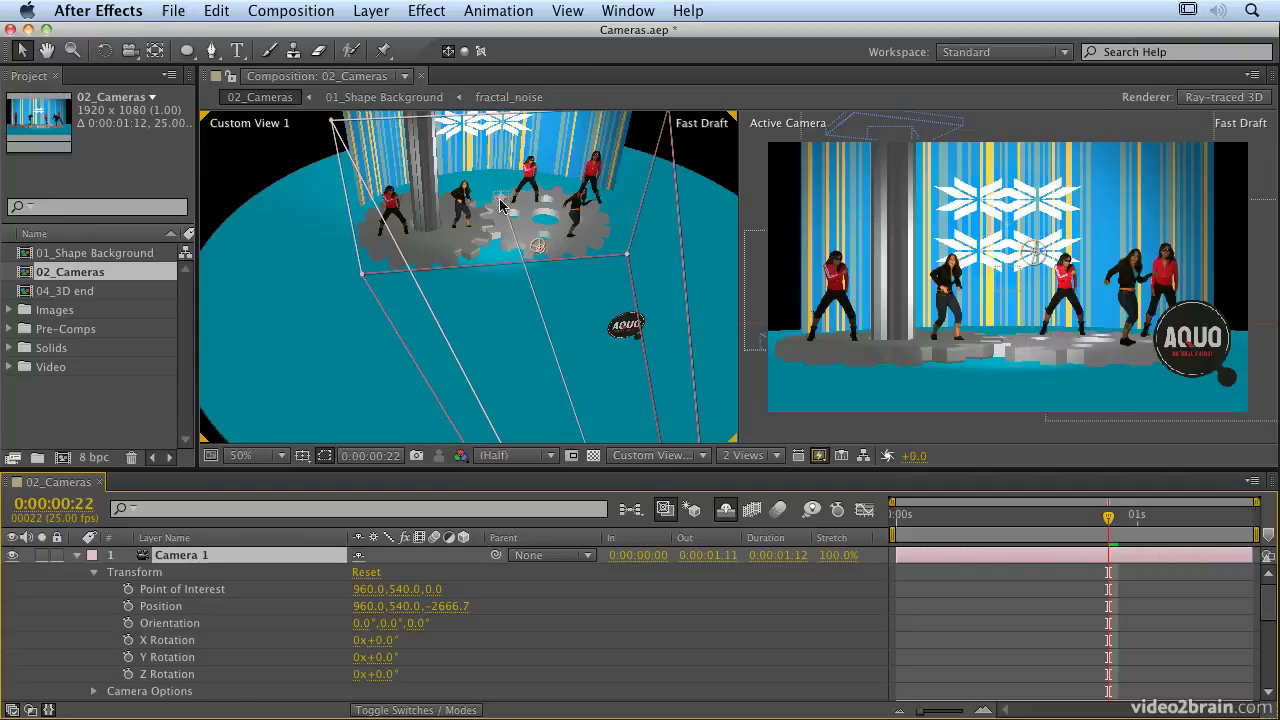
left_click_drag(500, 200, 577, 208)
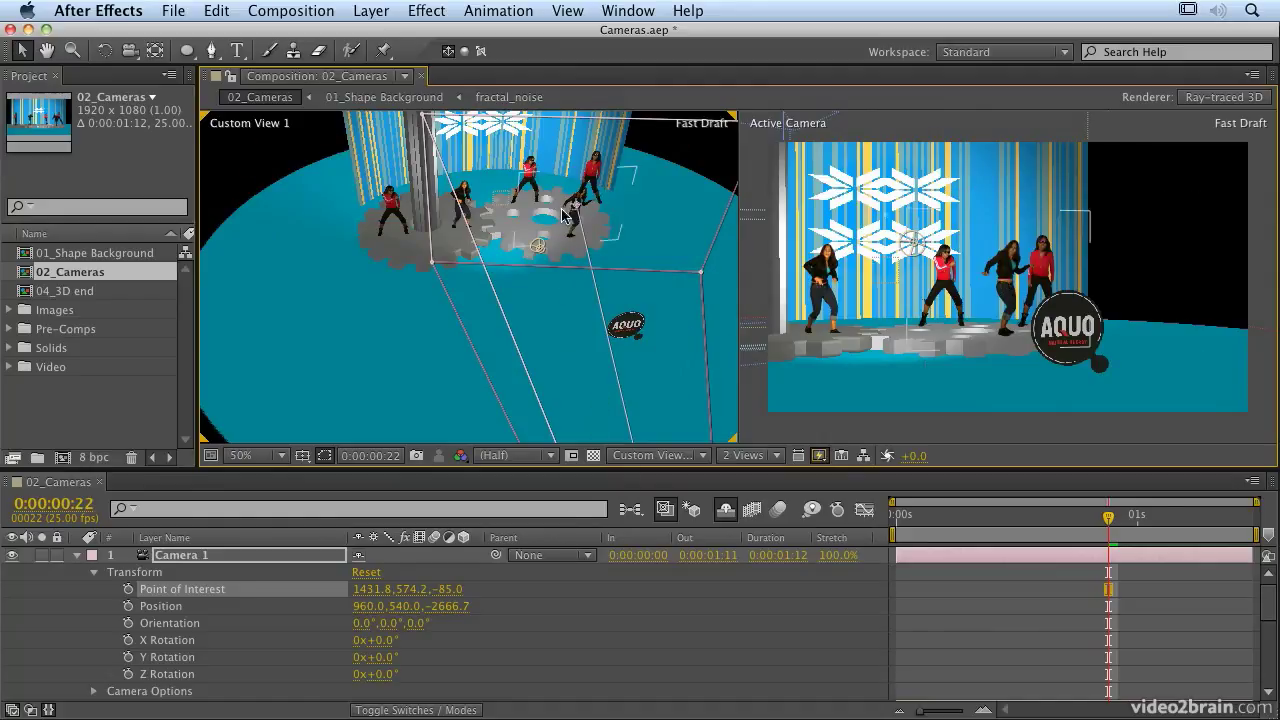
left_click(648, 457)
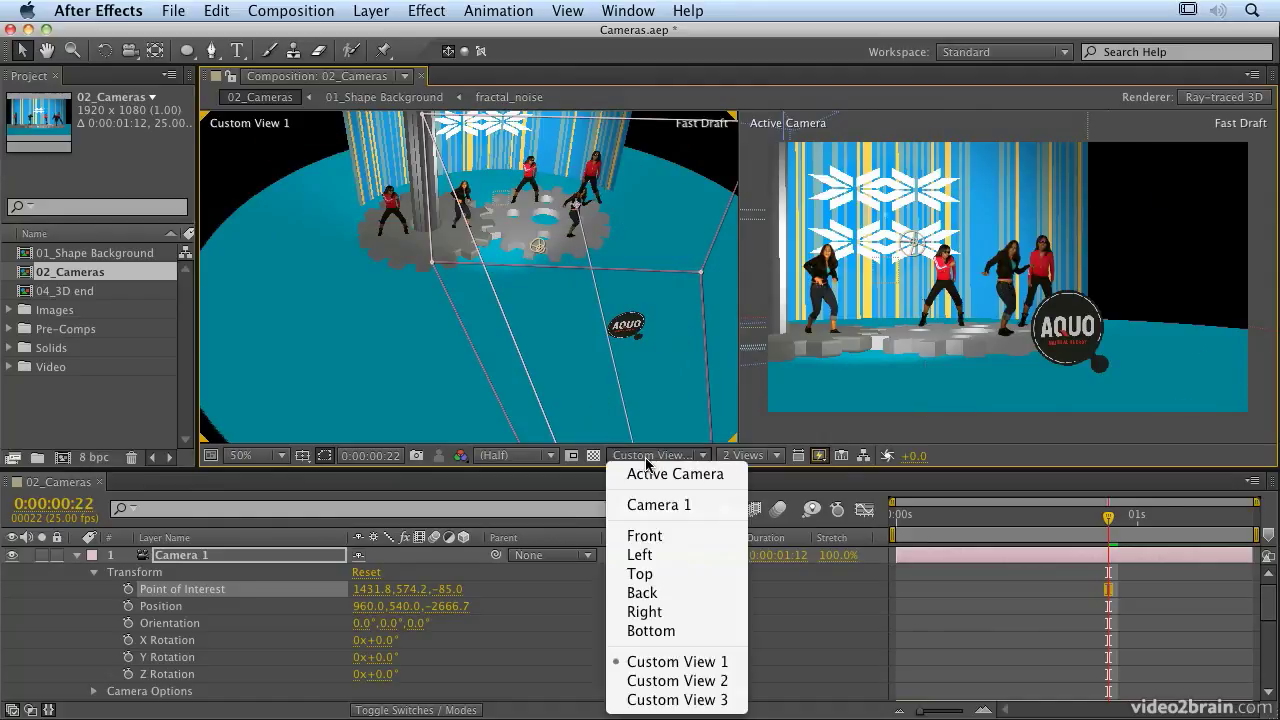
left_click(641, 574)
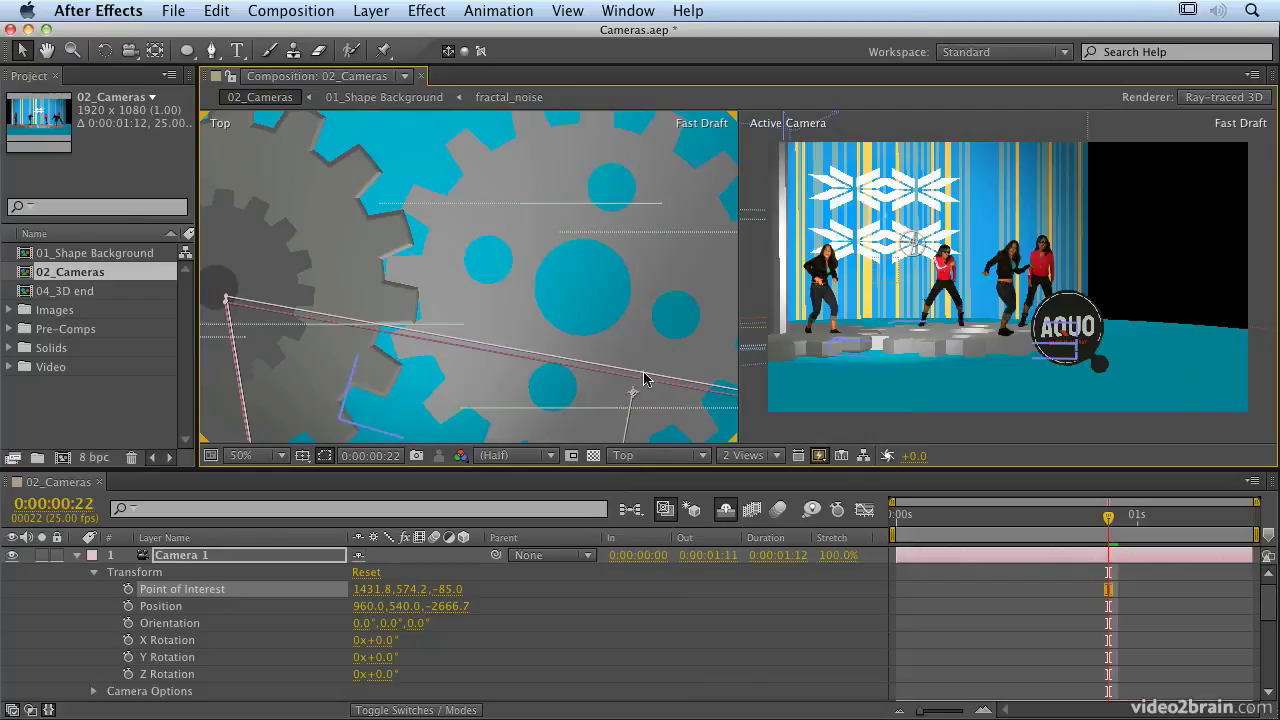
left_click_drag(576, 381, 426, 286)
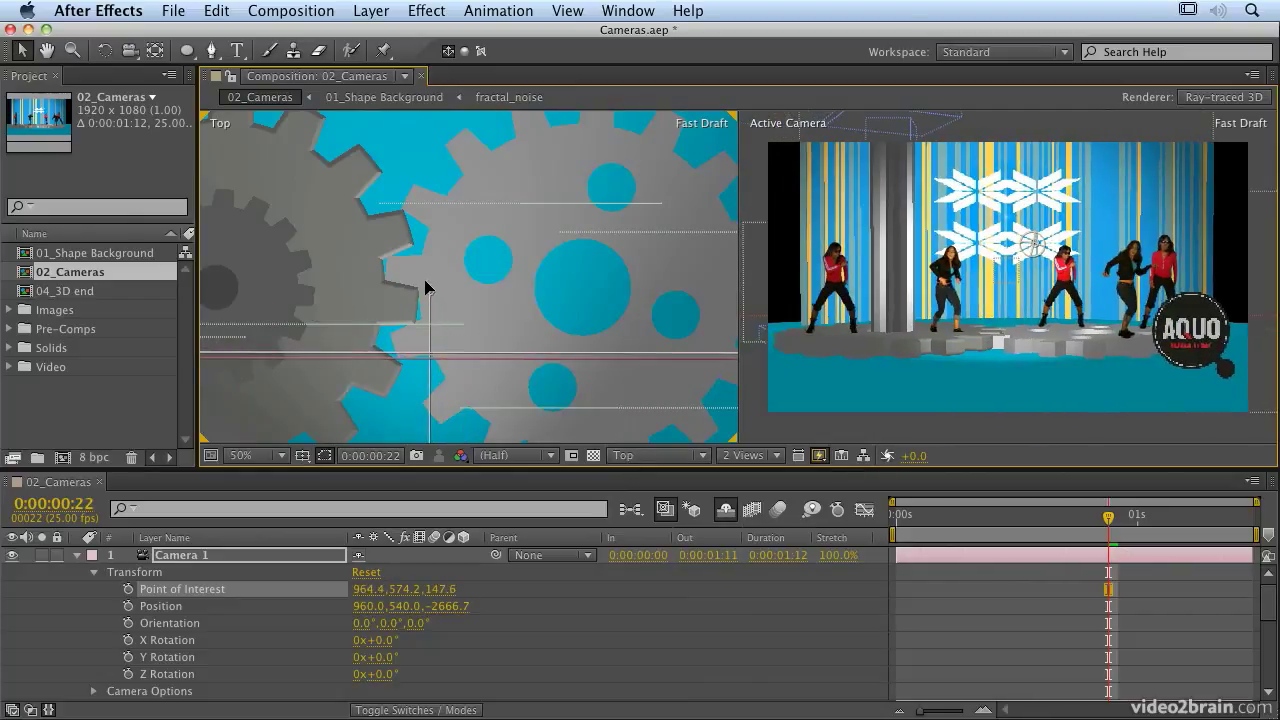
In Front view, move Camera 1's point of interest to about 1419, 512, 168 and set its first keyframe near the composition's start.
left_click(668, 455)
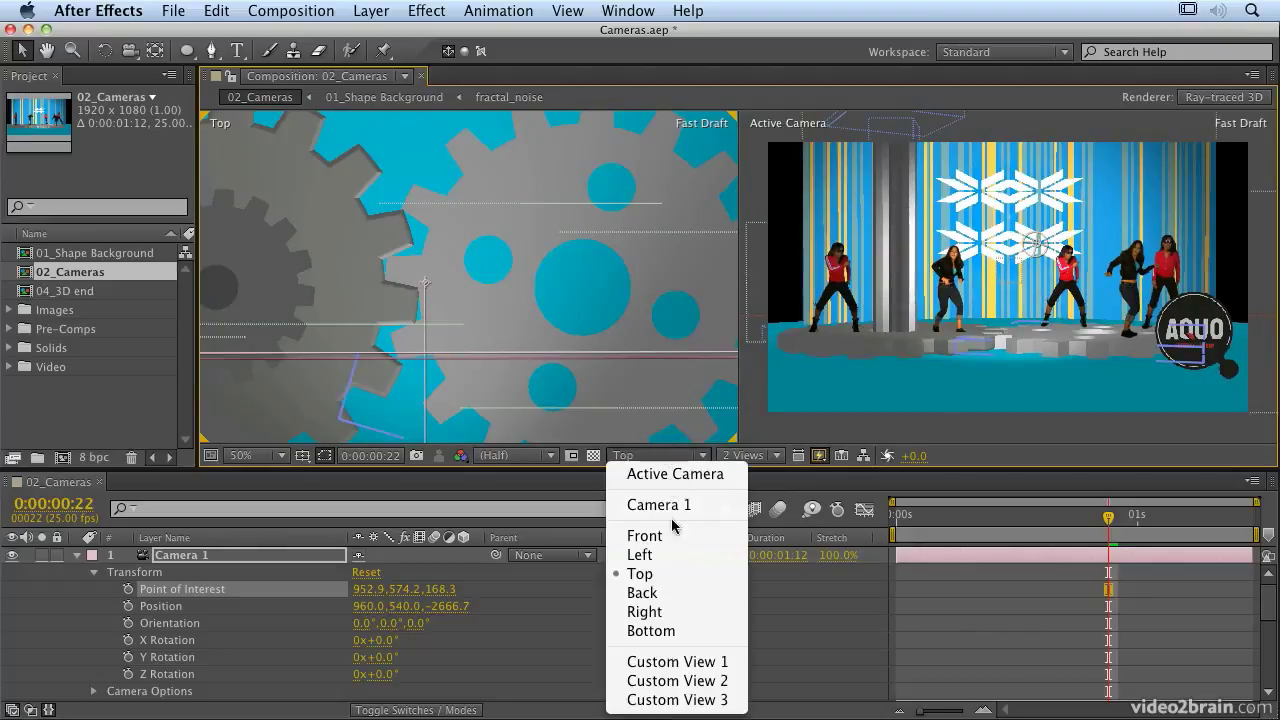
left_click(677, 531)
left_click_drag(459, 298, 466, 299)
left_click_drag(593, 305, 702, 270)
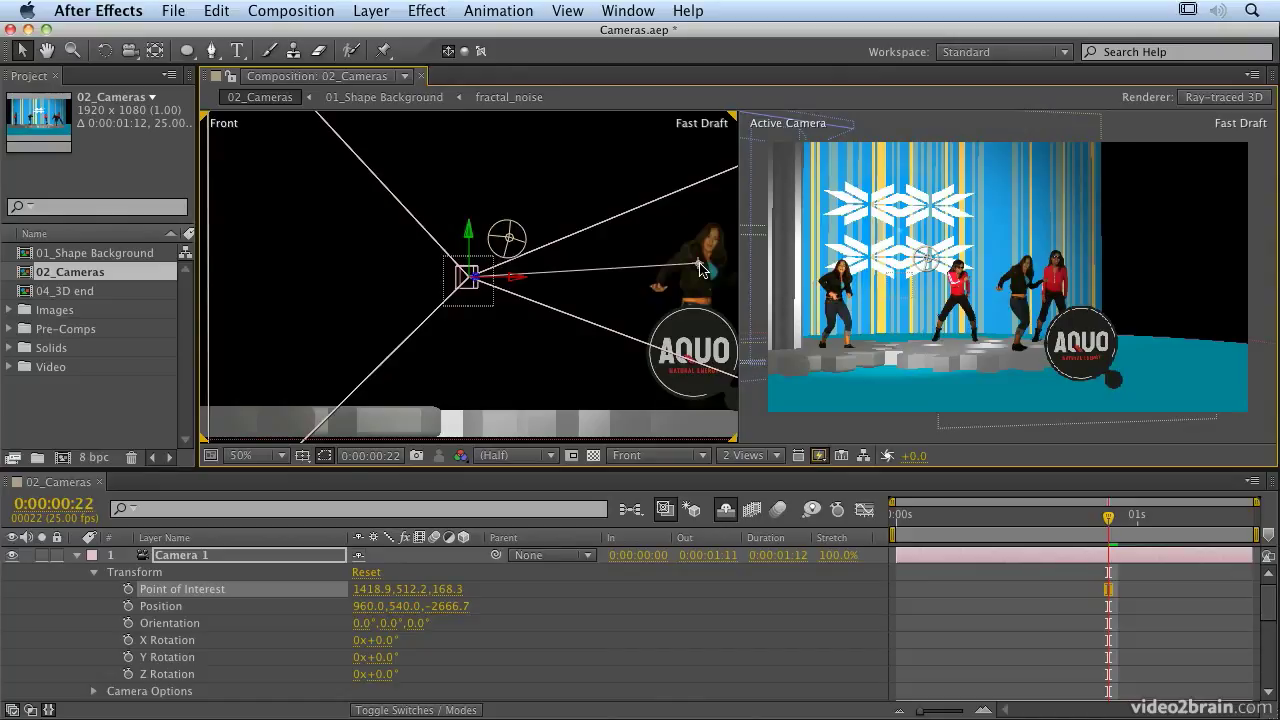
left_click(905, 516)
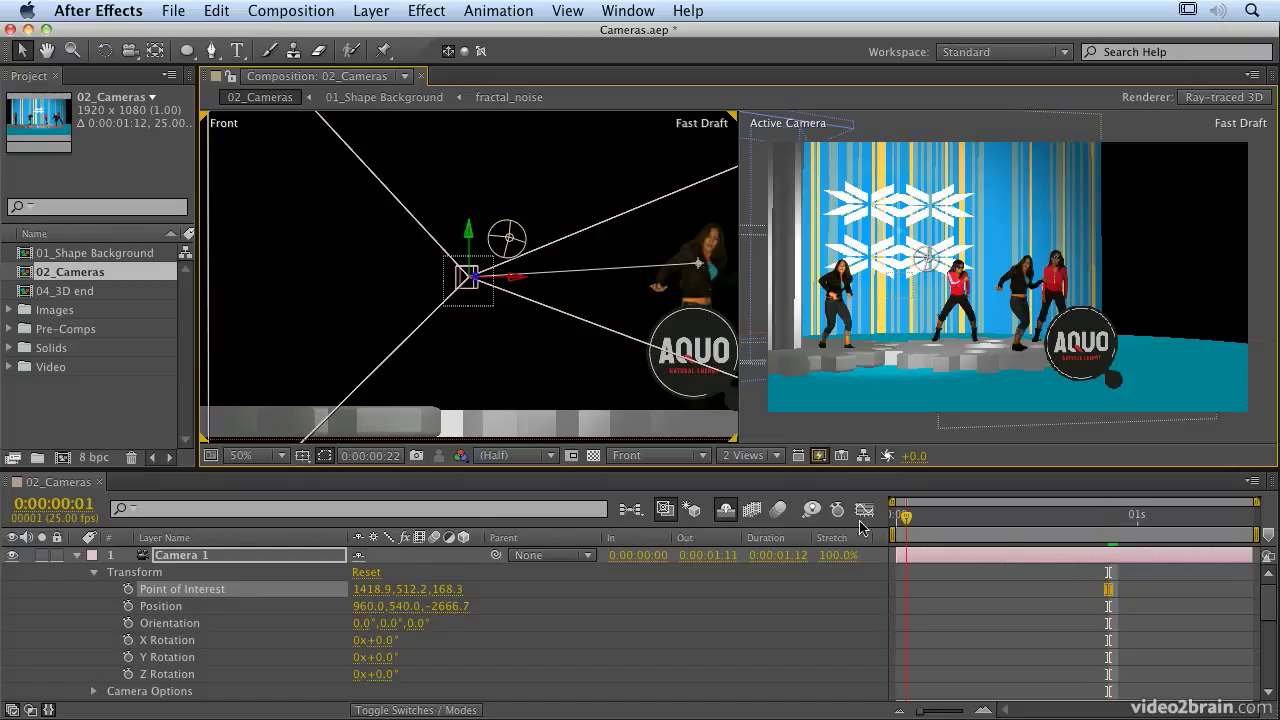
left_click(127, 589)
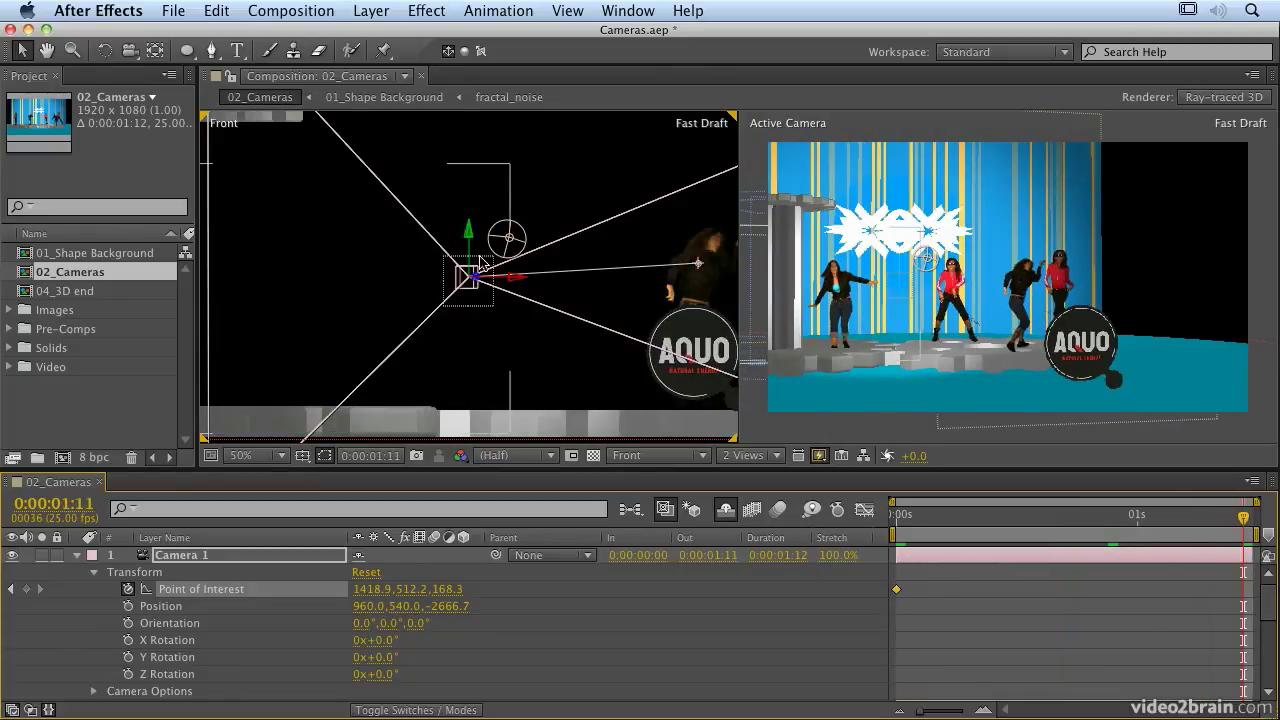
At 0:00:01:11, move Camera 1's point of interest in Front view onto the outermost dancer near the spindle.
key("c")
scroll(473, 252, "down", 2)
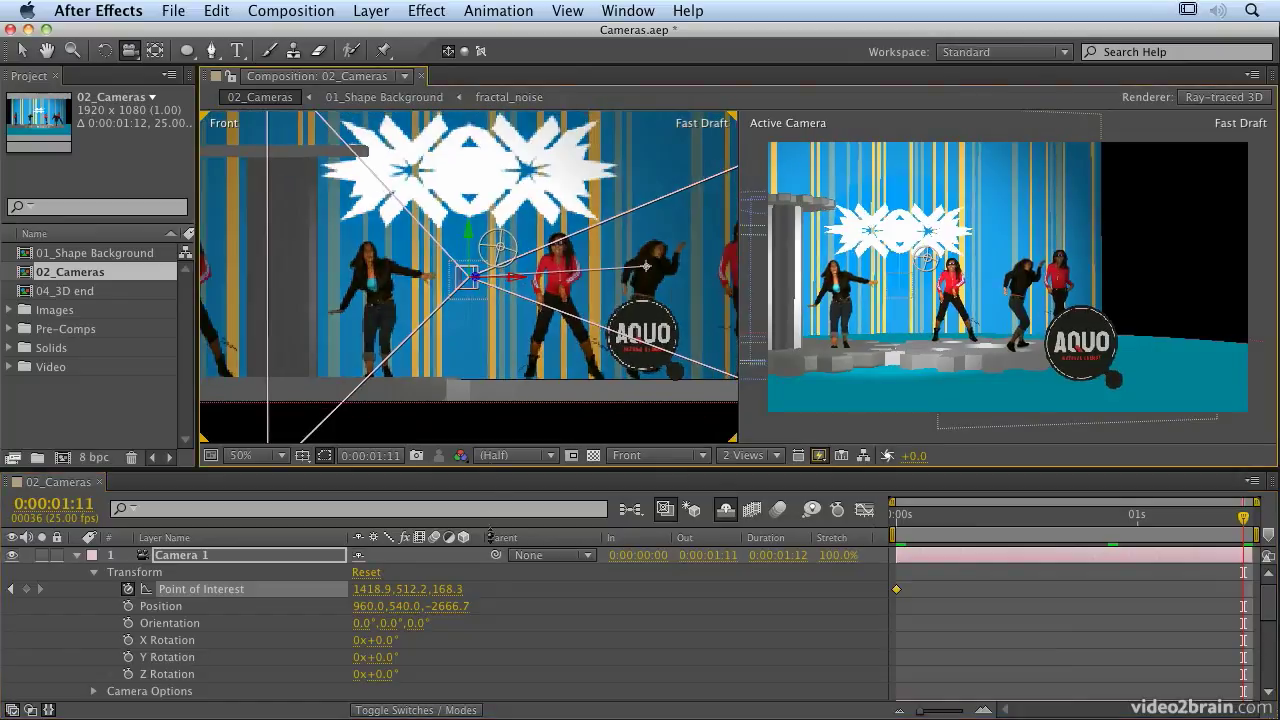
scroll(577, 376, "down", 3)
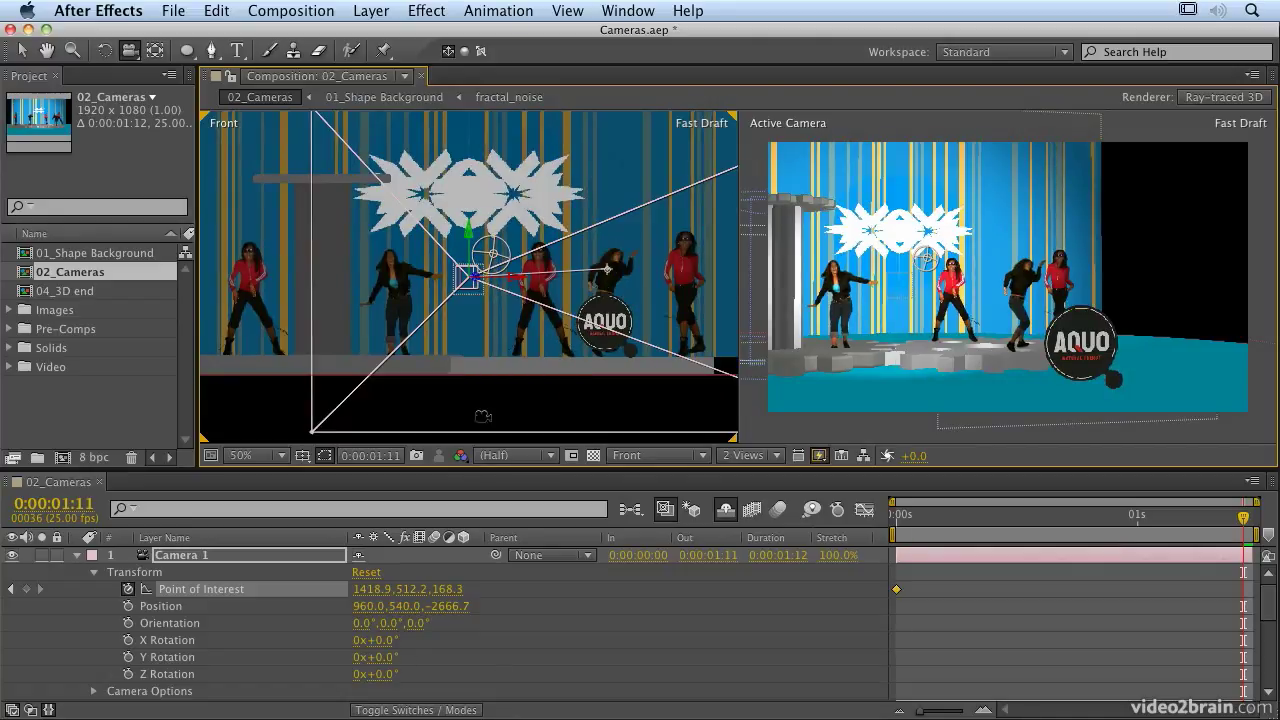
left_click_drag(364, 592, 8, 525)
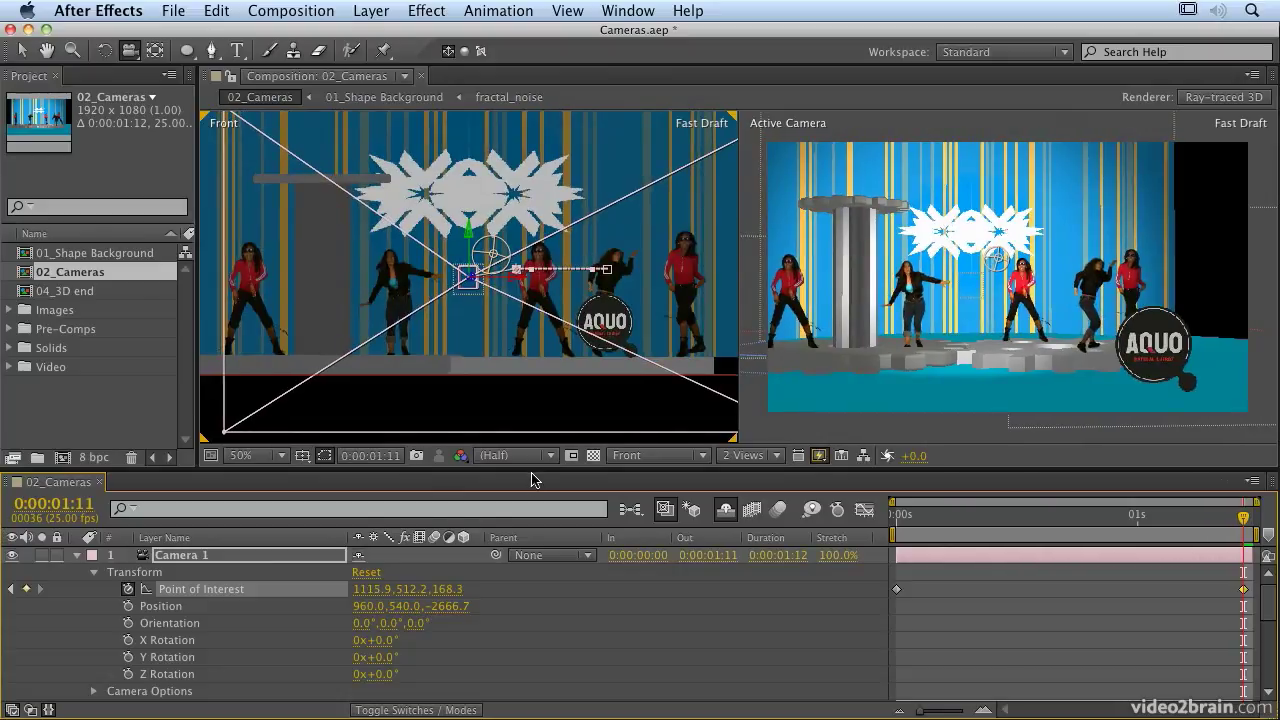
left_click_drag(383, 596, 296, 589)
key("v")
left_click_drag(256, 275, 257, 262)
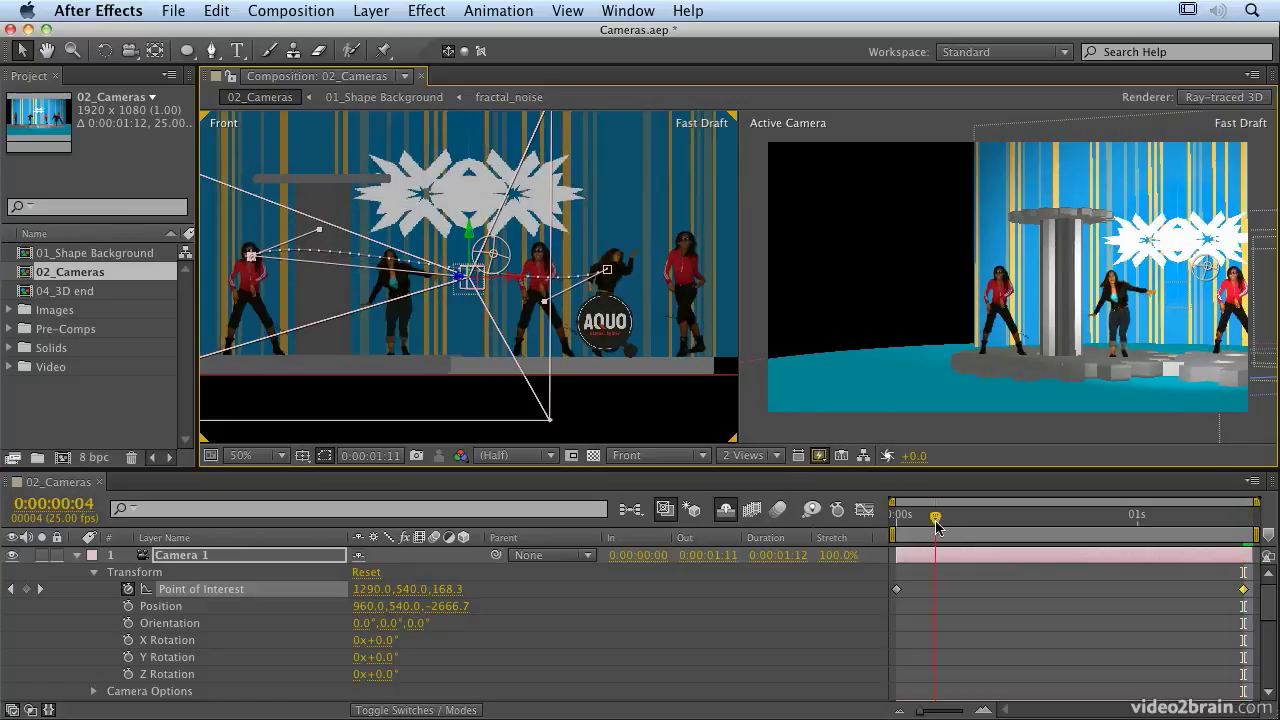
Preview Camera 1's point-of-interest animation from the first frame, and collapse and hide the Camera 1 layer.
key("Home")
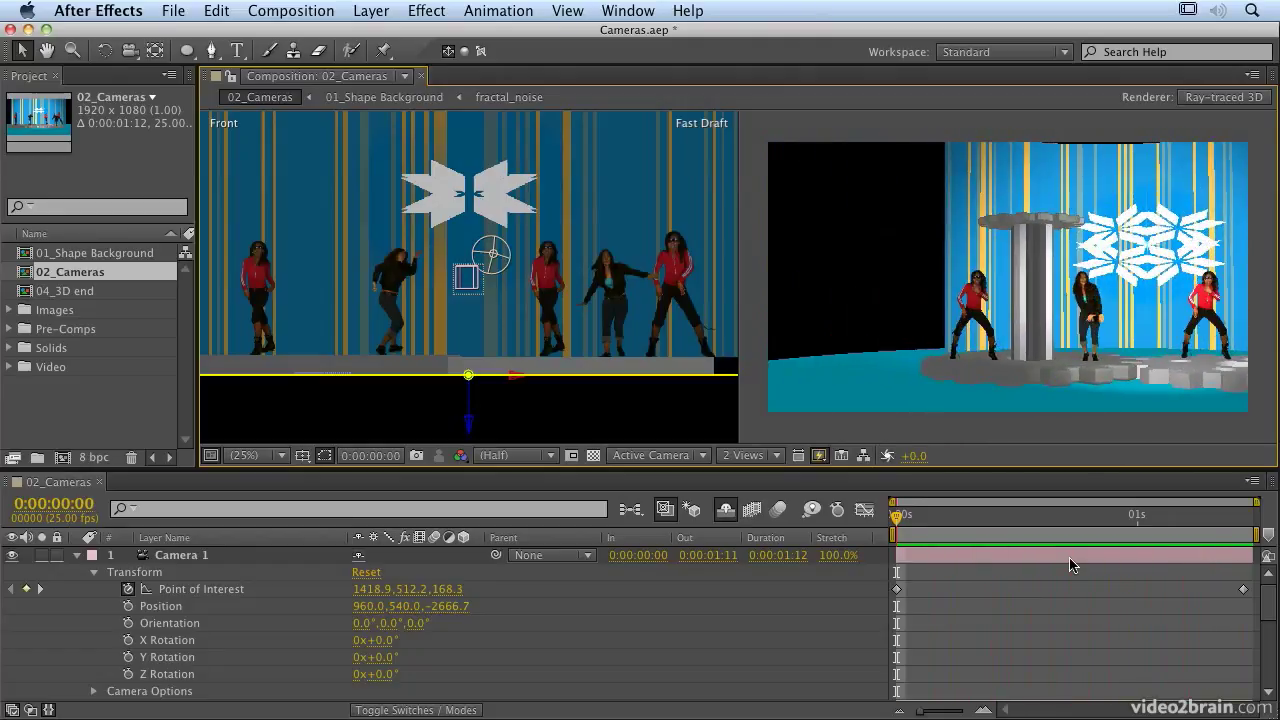
key("space")
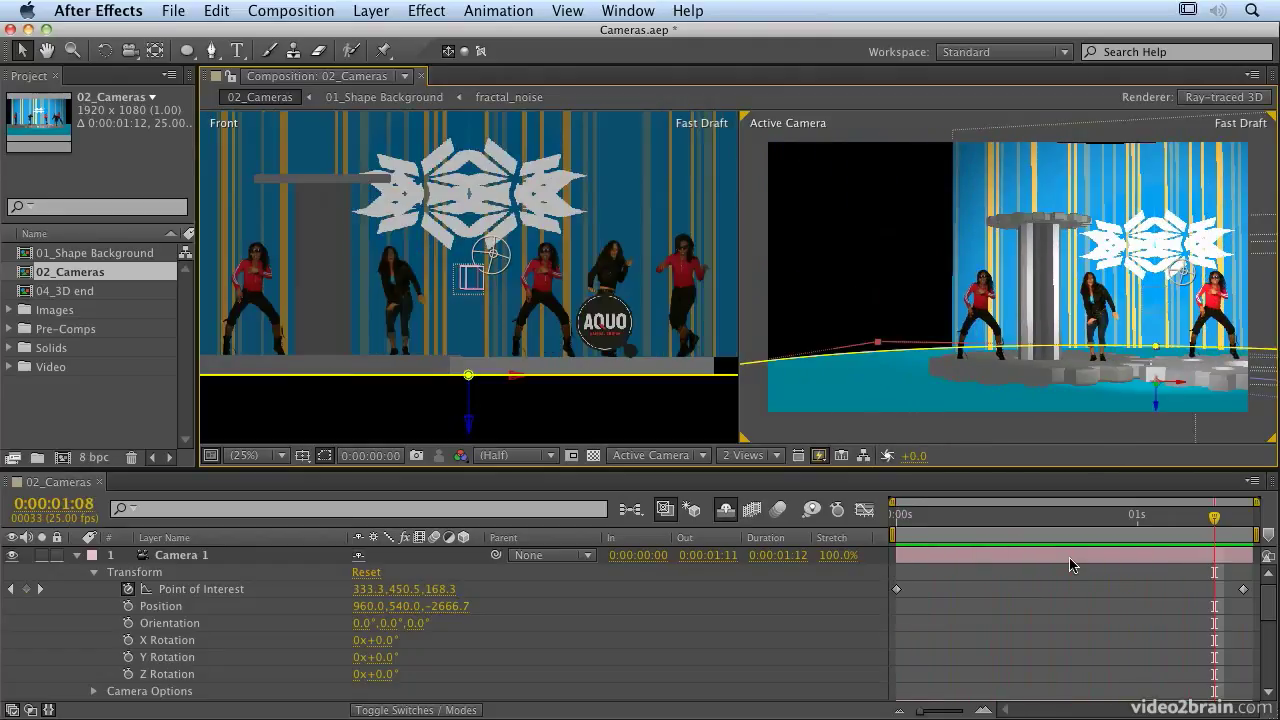
left_click(80, 557)
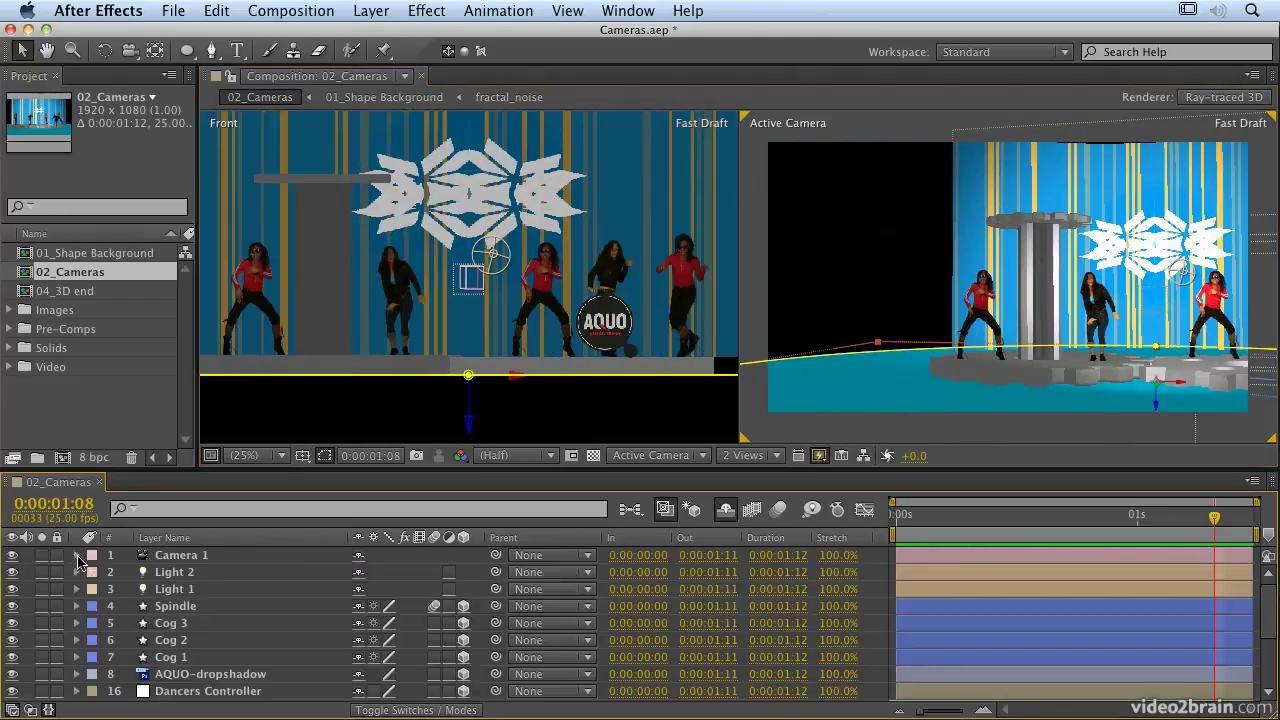
left_click(12, 556)
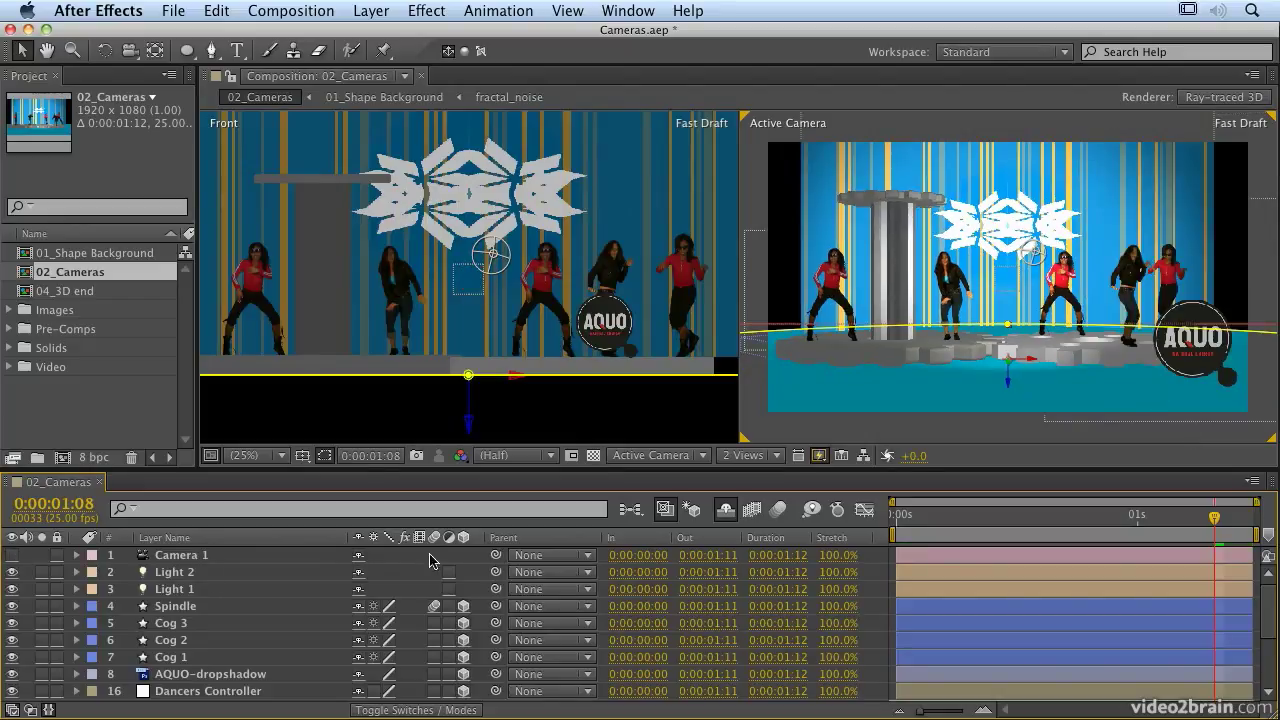
Add a two-node camera named Camera 2 with the 15mm preset.
left_click(388, 17)
mouse_move(385, 35)
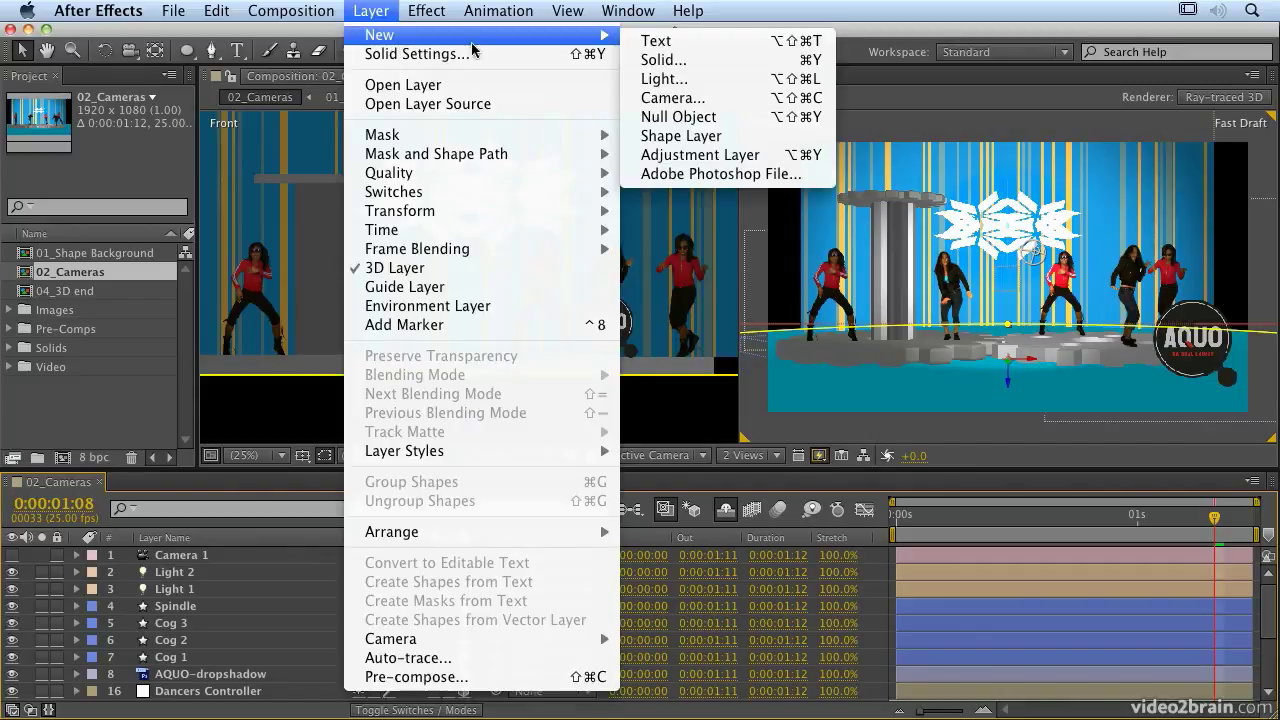
left_click(720, 98)
left_click(533, 216)
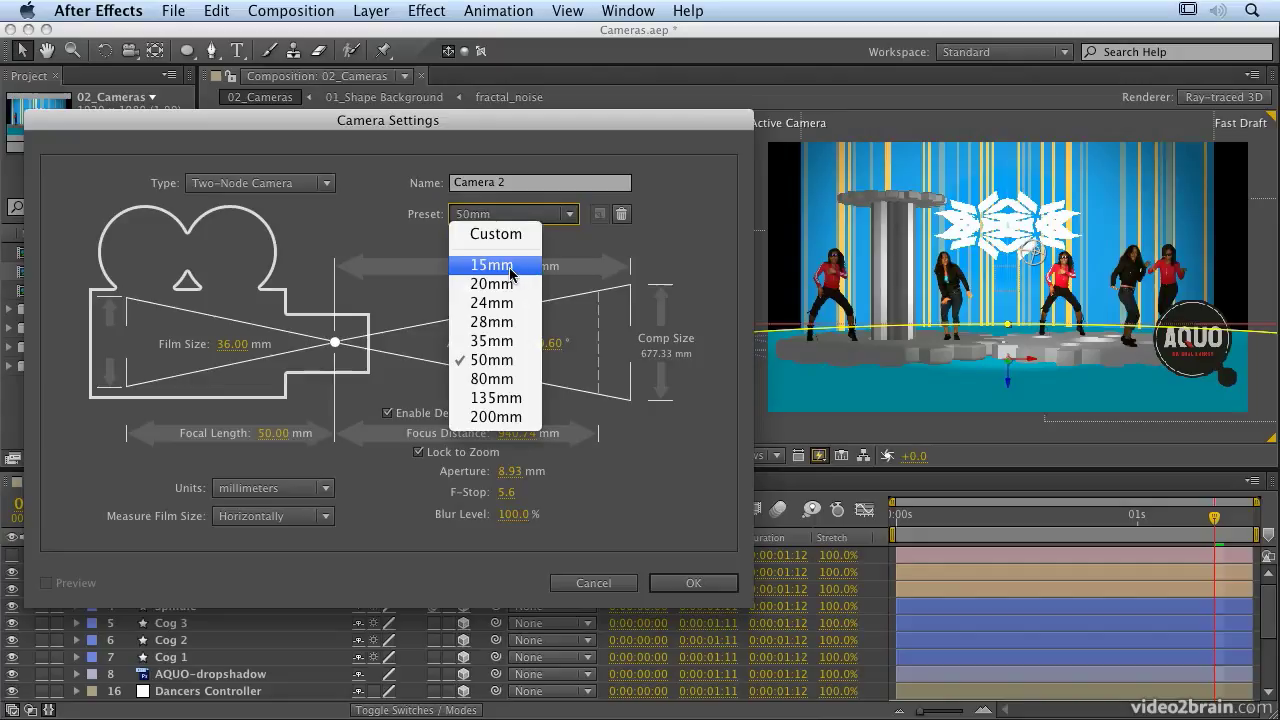
left_click(465, 266)
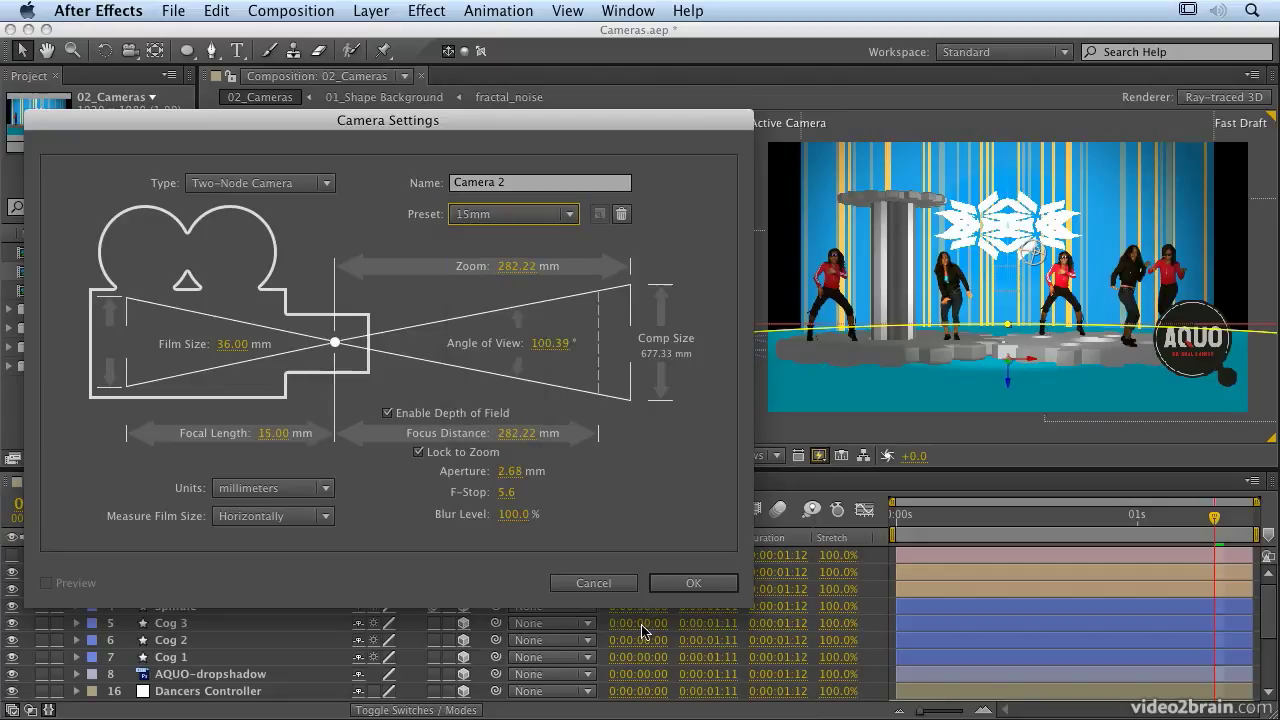
left_click(693, 583)
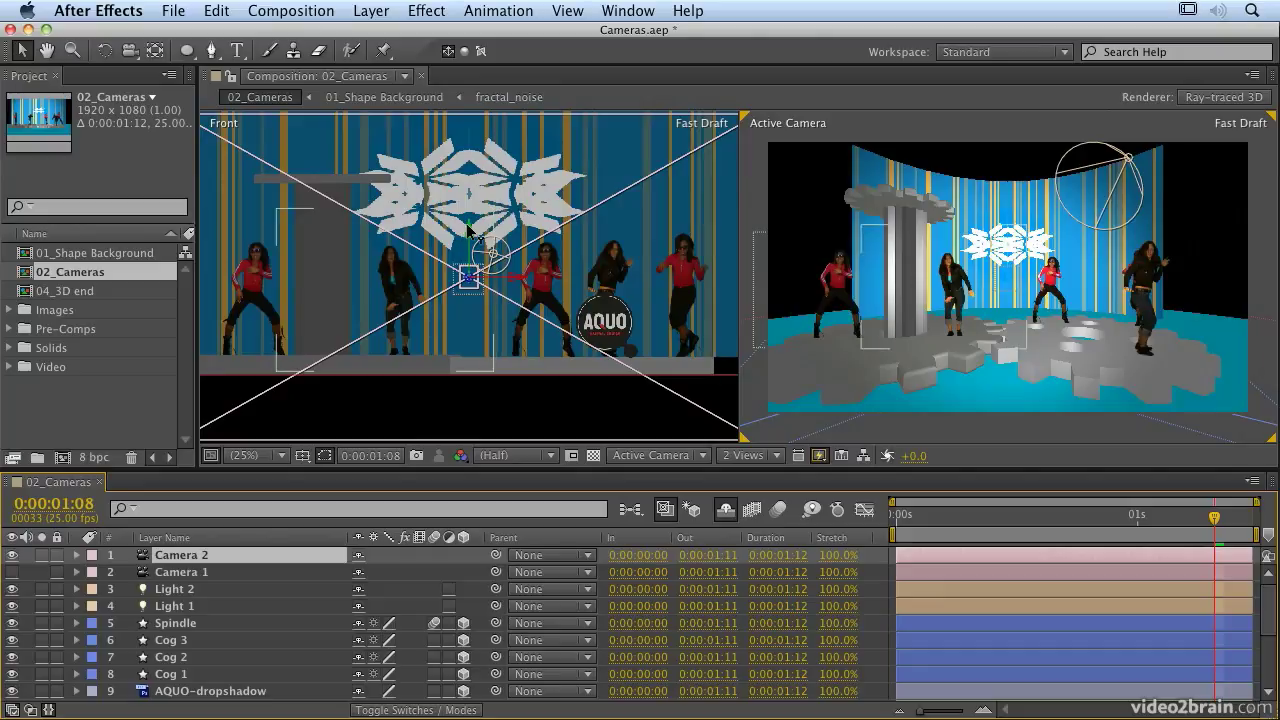
Lower Camera 2 along its Y axis in Front view to about Y 656, and frame the whole stage in Top view.
left_click_drag(467, 230, 476, 265)
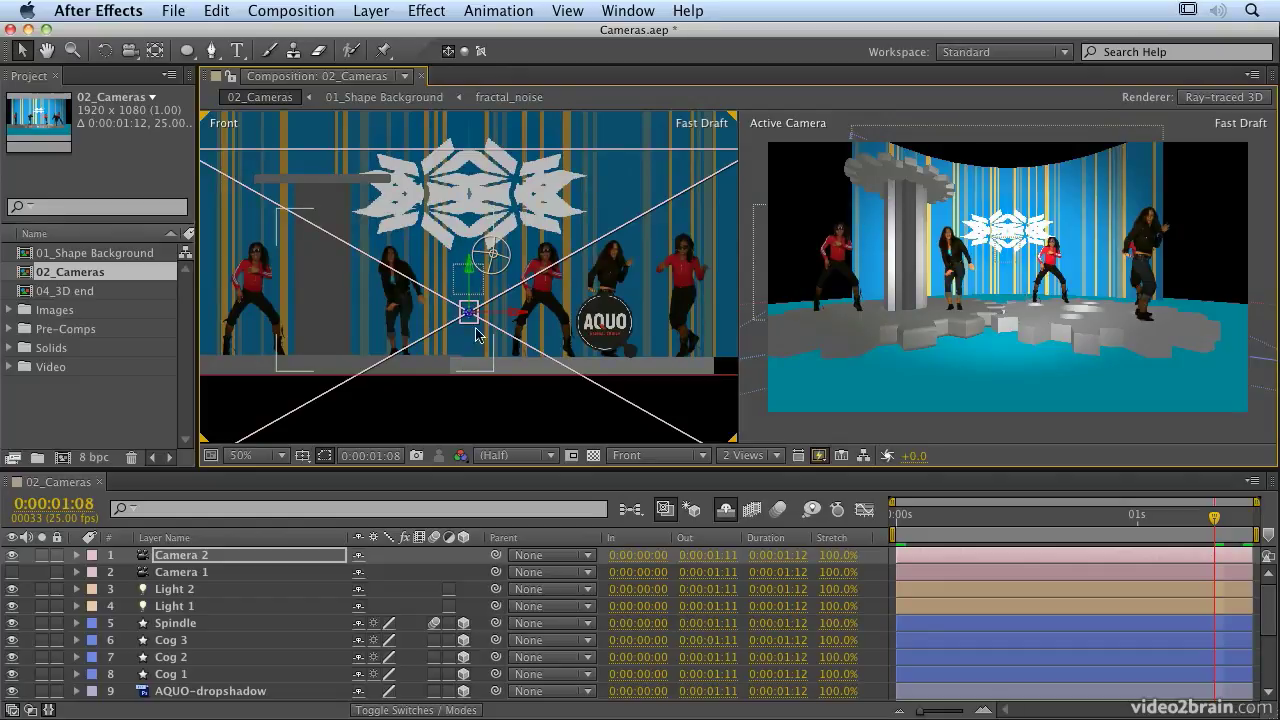
left_click(638, 456)
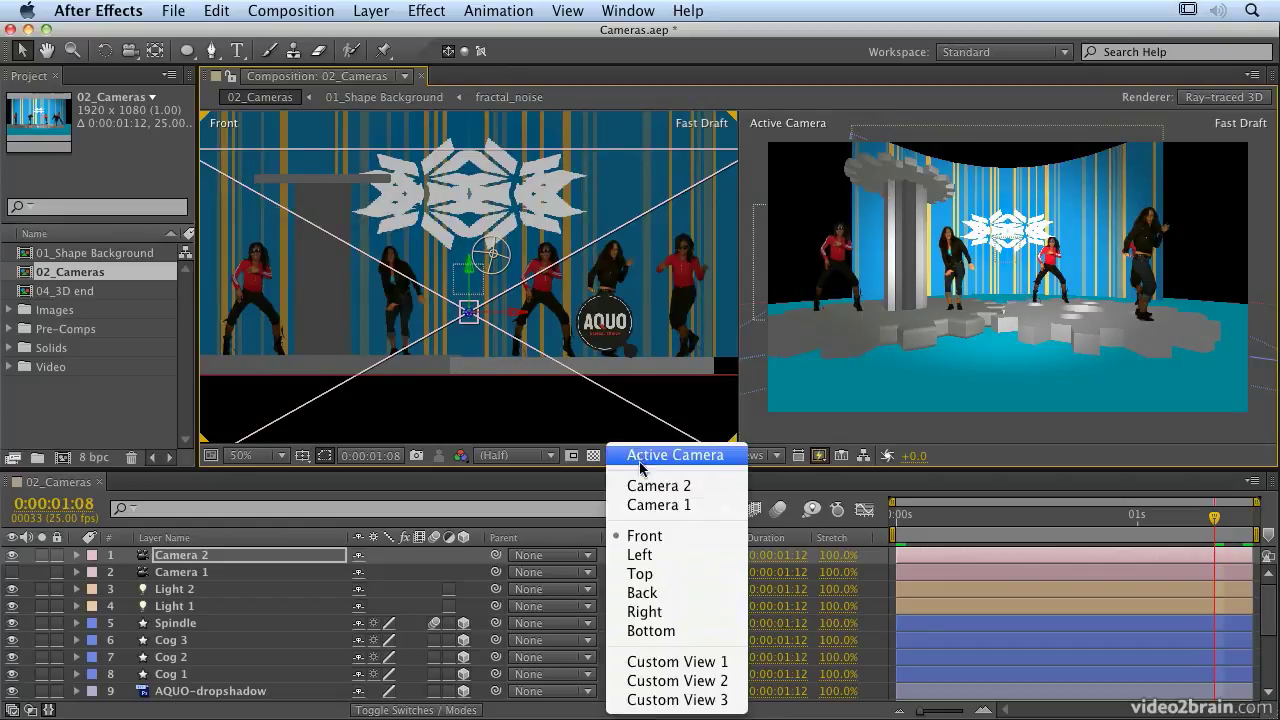
left_click(645, 566)
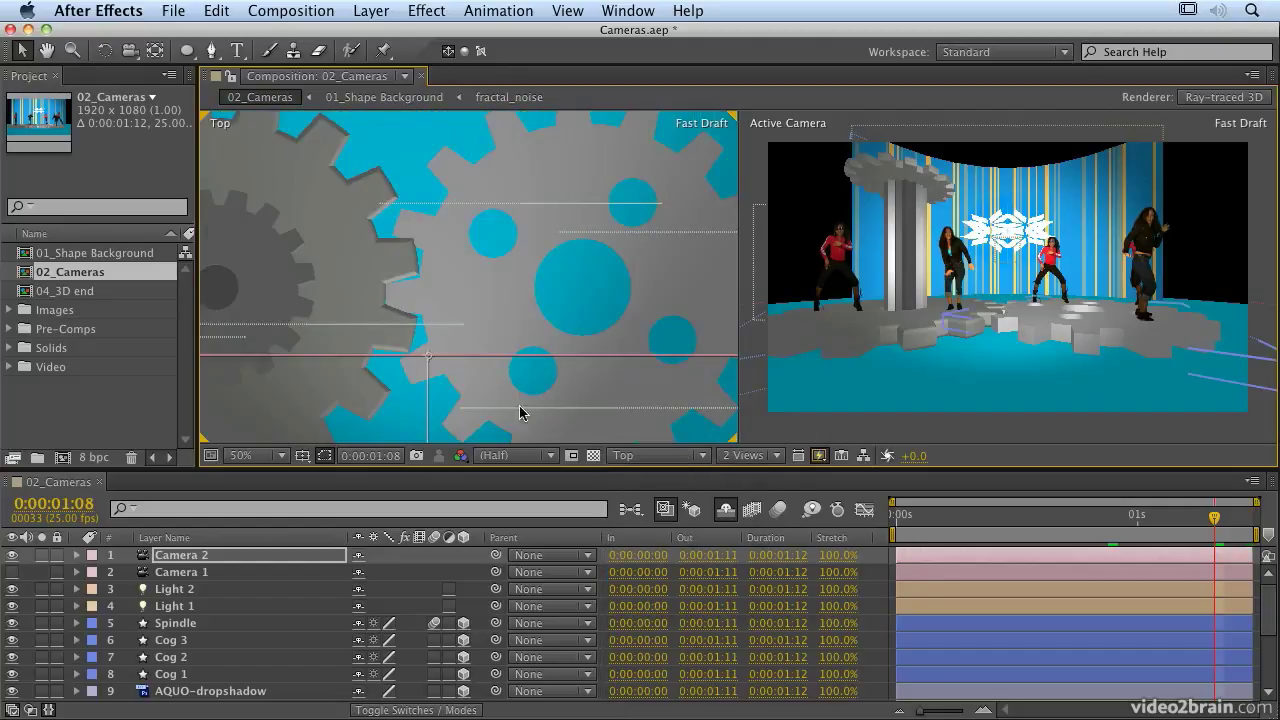
key("c")
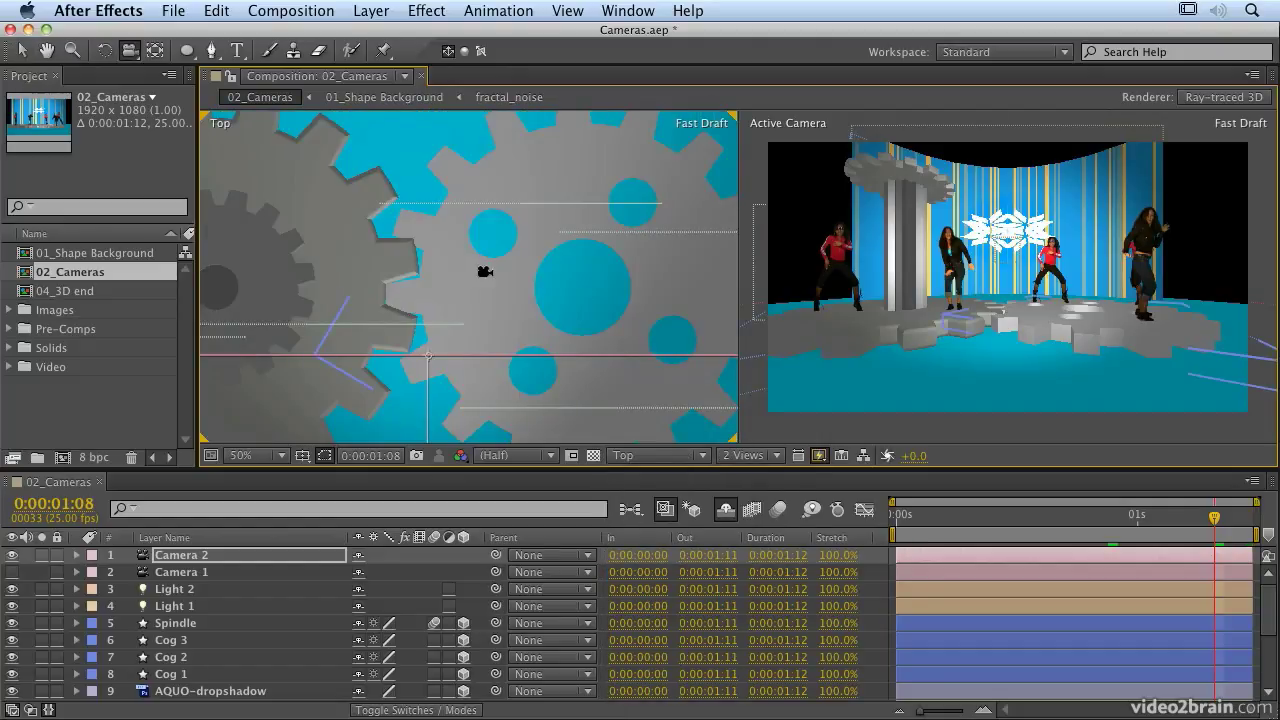
left_click_drag(474, 349, 476, 469)
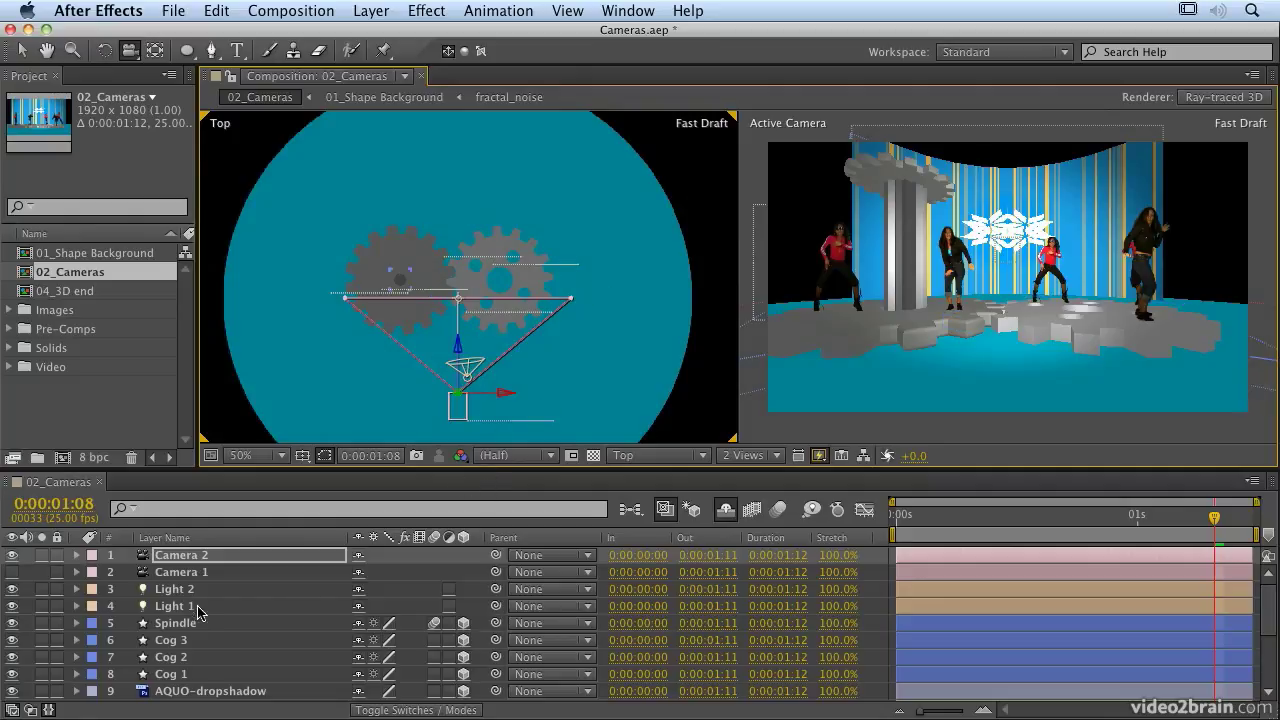
Try moving Camera 2 together with its point of interest along the X axis in Top view, and undo the move.
left_click(219, 556)
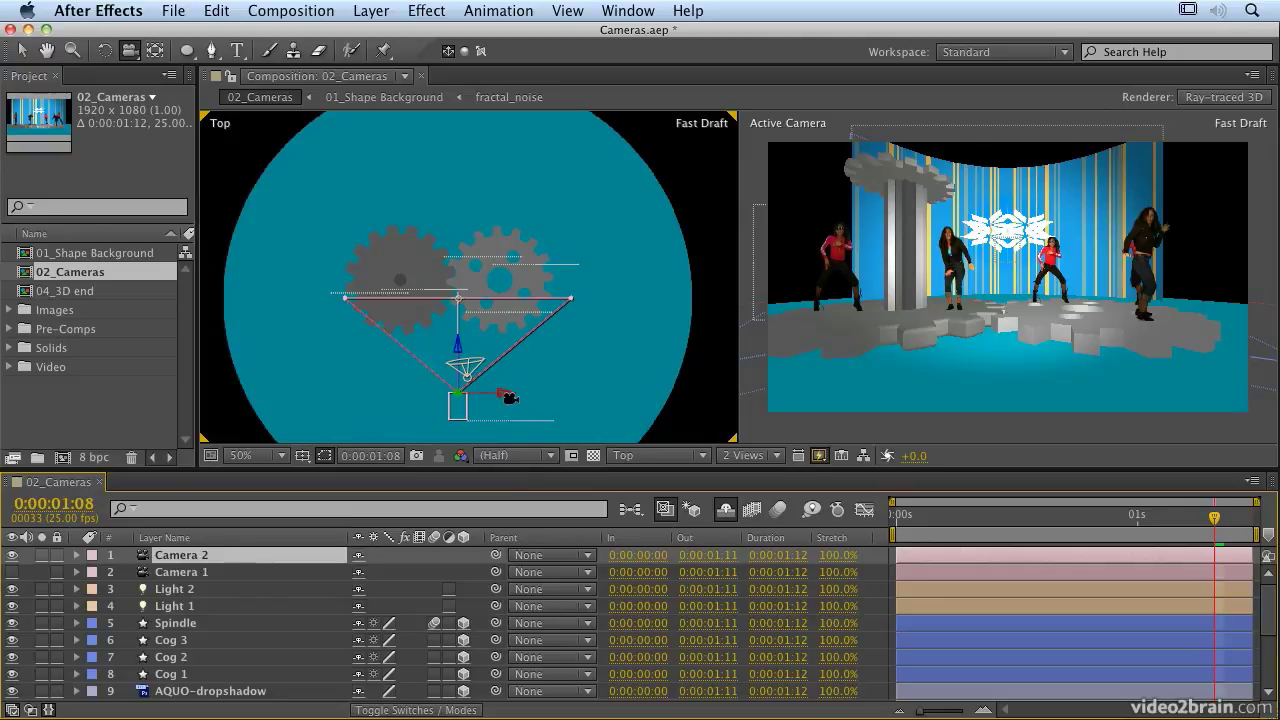
key("v")
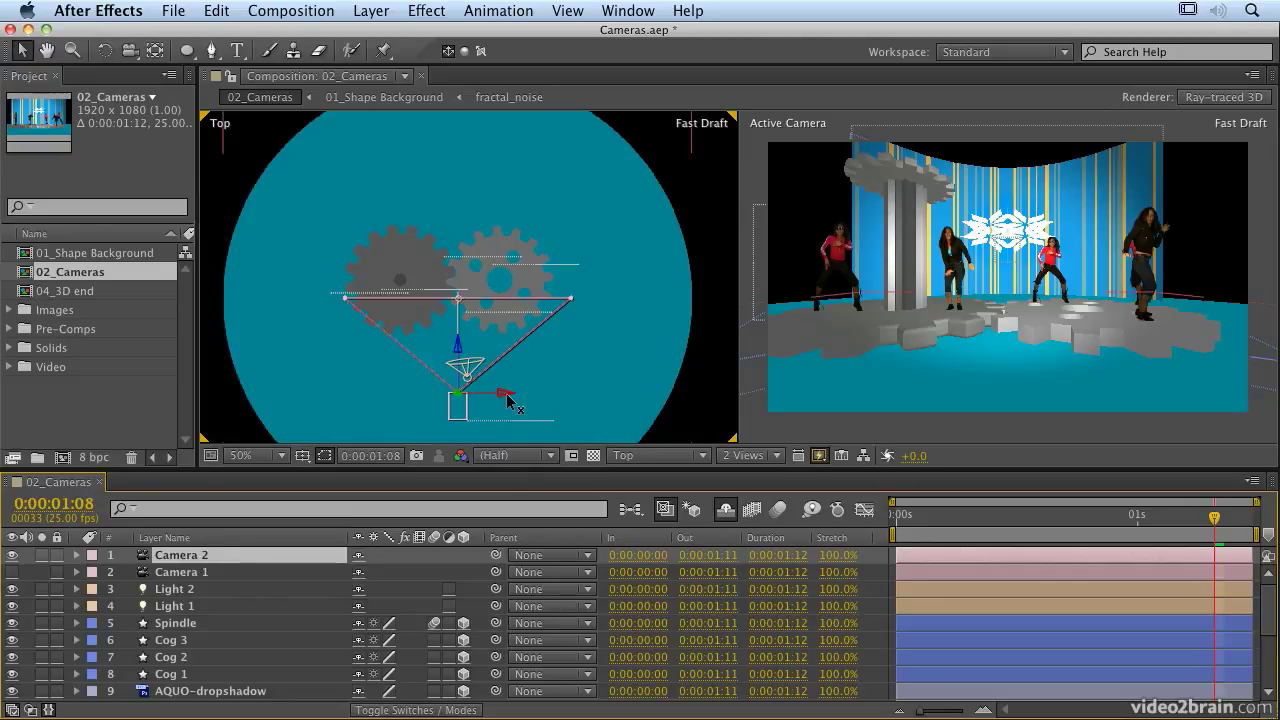
left_click_drag(507, 397, 388, 418)
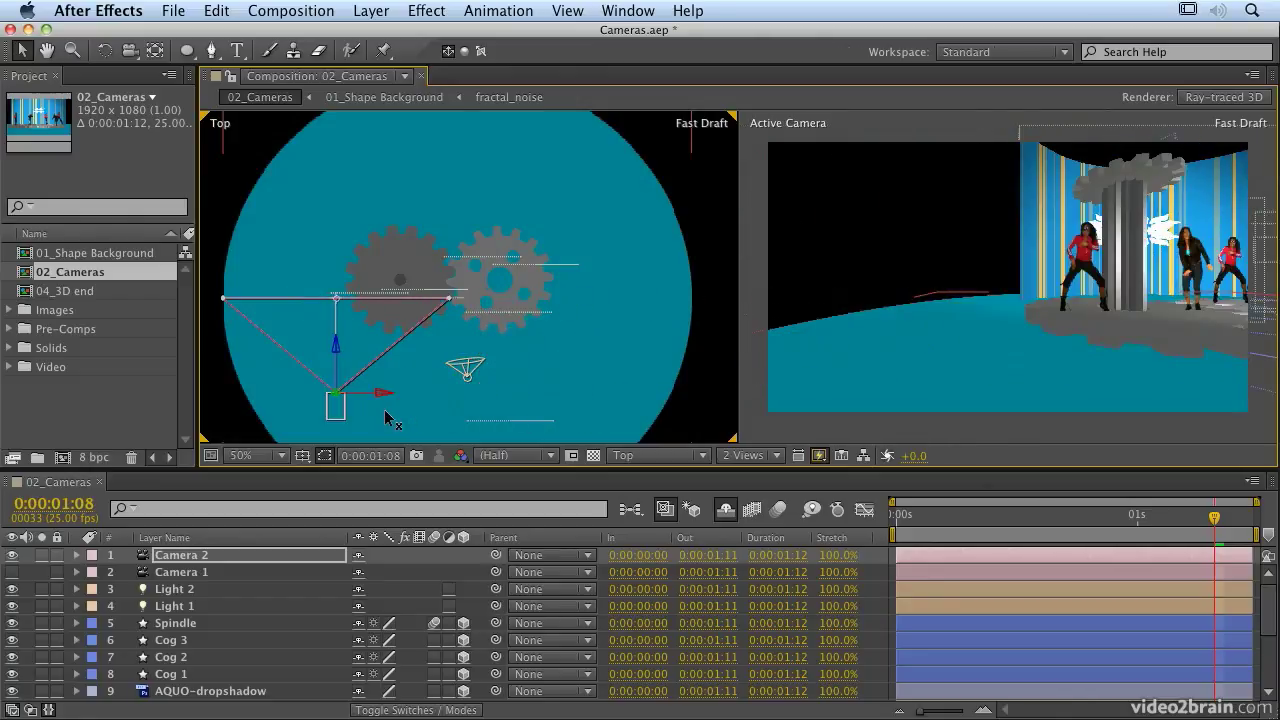
key("super+z")
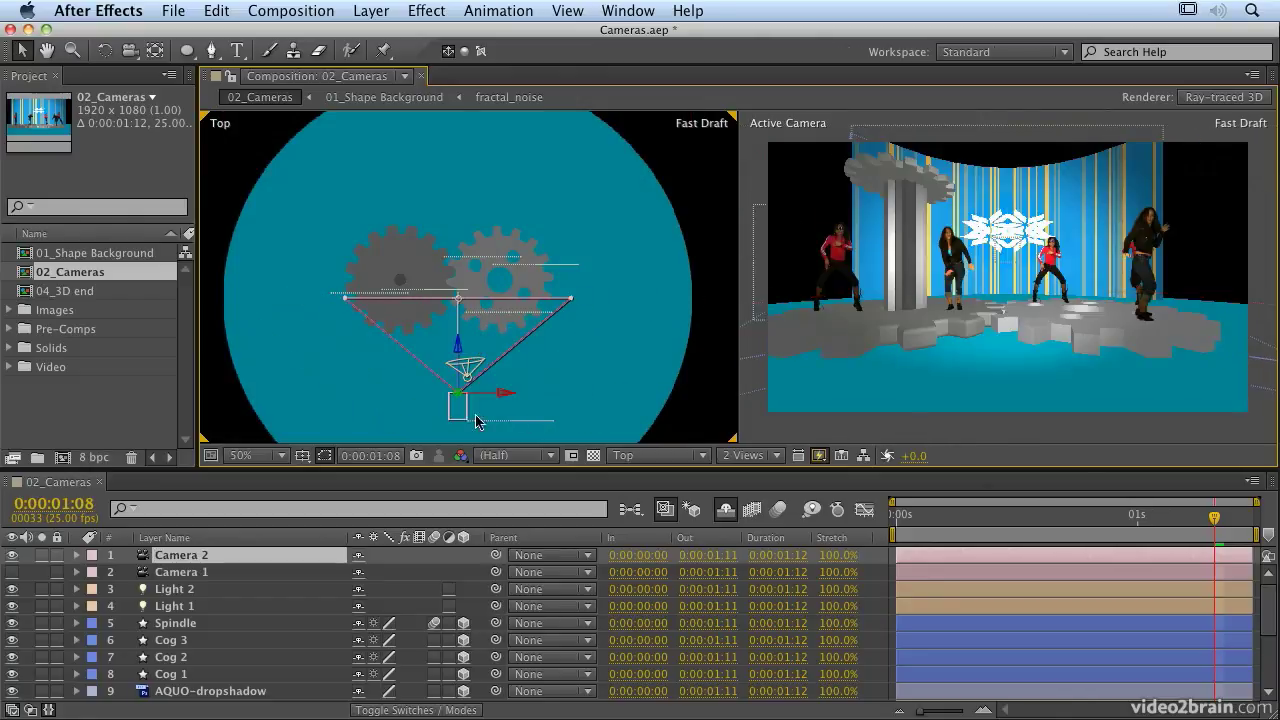
Move Camera 2 sideways in Top view without its point of interest, to about 1562, 656, -800.
key("Return")
left_click_drag(505, 398, 388, 395)
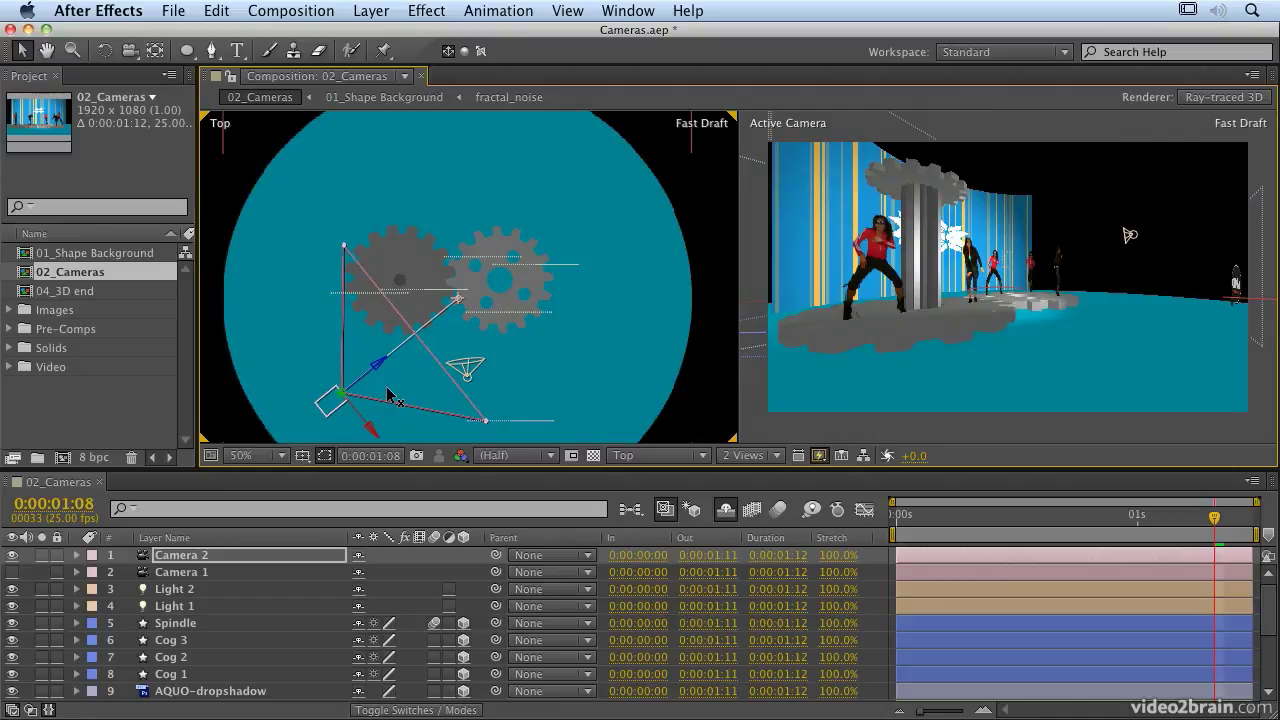
left_click_drag(388, 395, 576, 432)
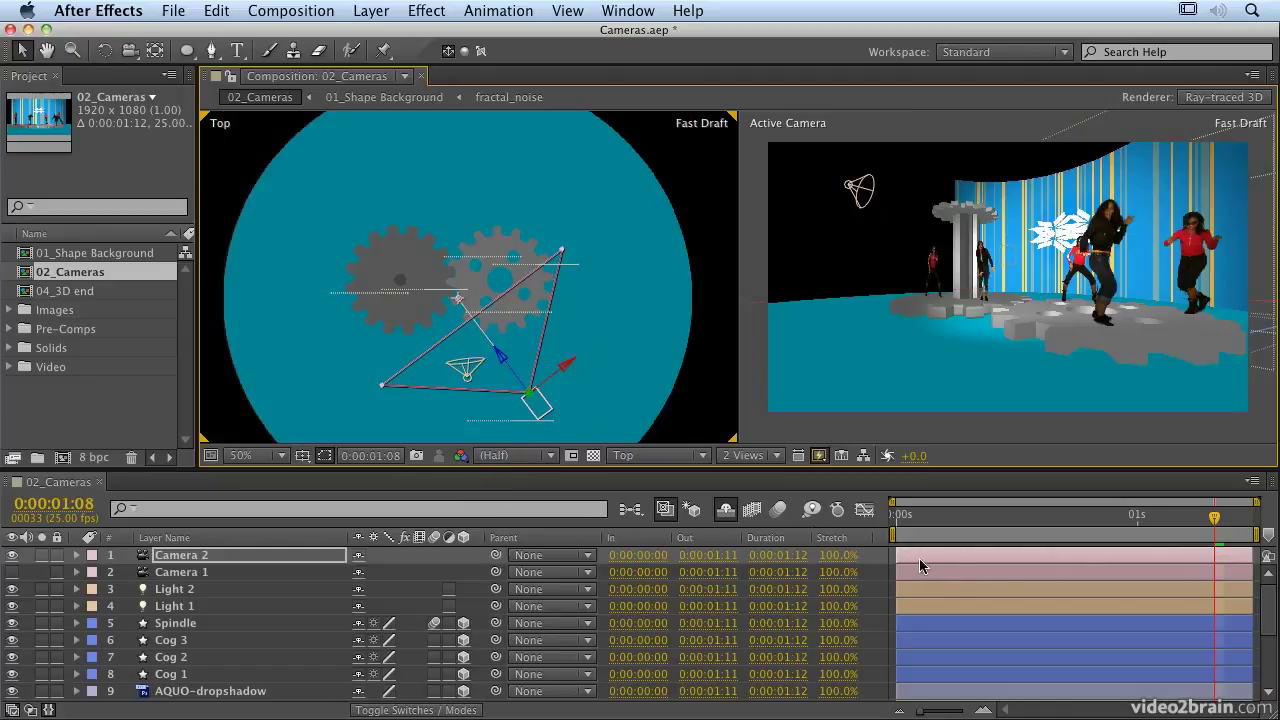
Reveal Camera 2's Position property and set its first keyframe at 0:00:00:00.
key("p")
left_click(906, 517)
key("Home")
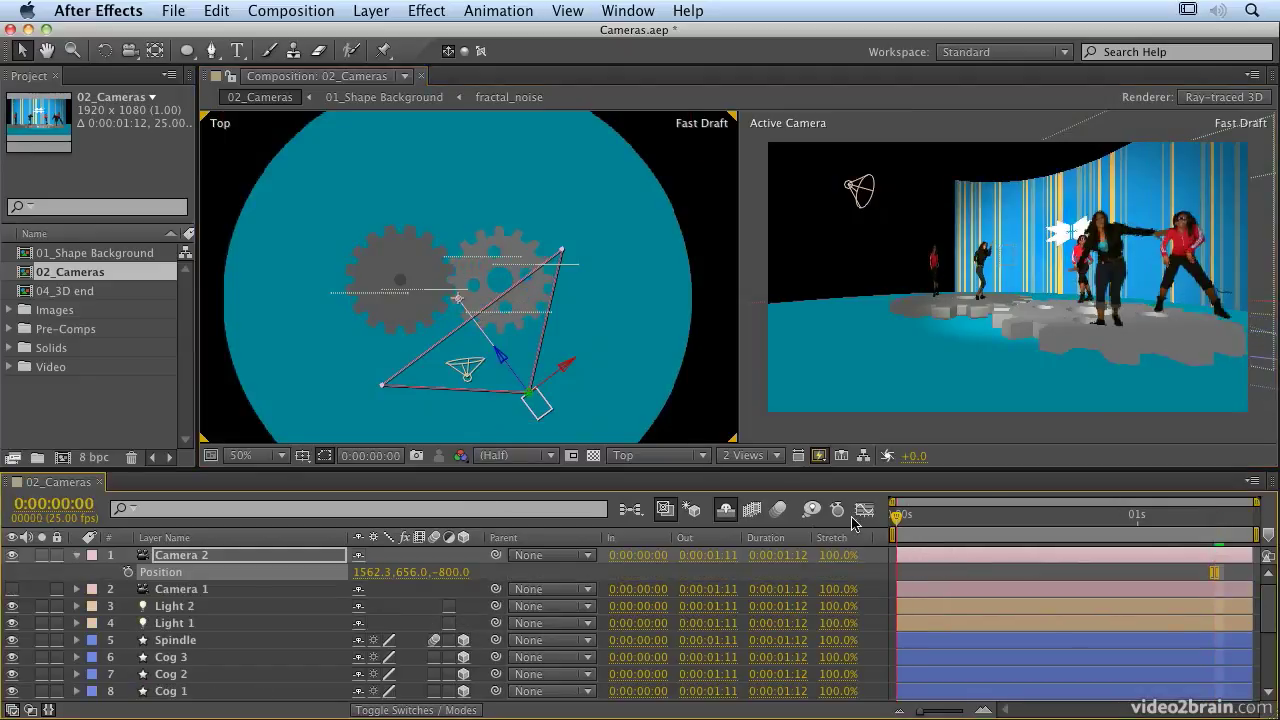
left_click(127, 573)
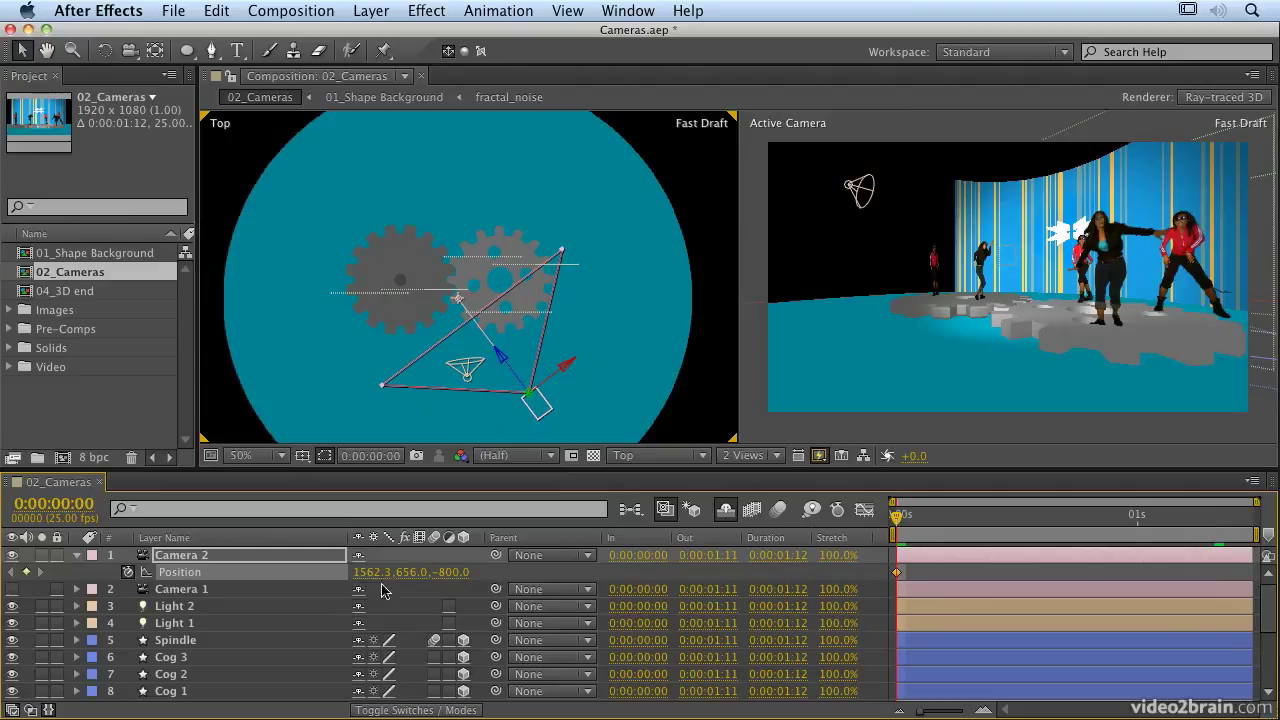
At 0:00:01:11, move Camera 2 in Top view to about 207, 656, -1178, leaving its point of interest in place.
left_click(1148, 532)
key("End")
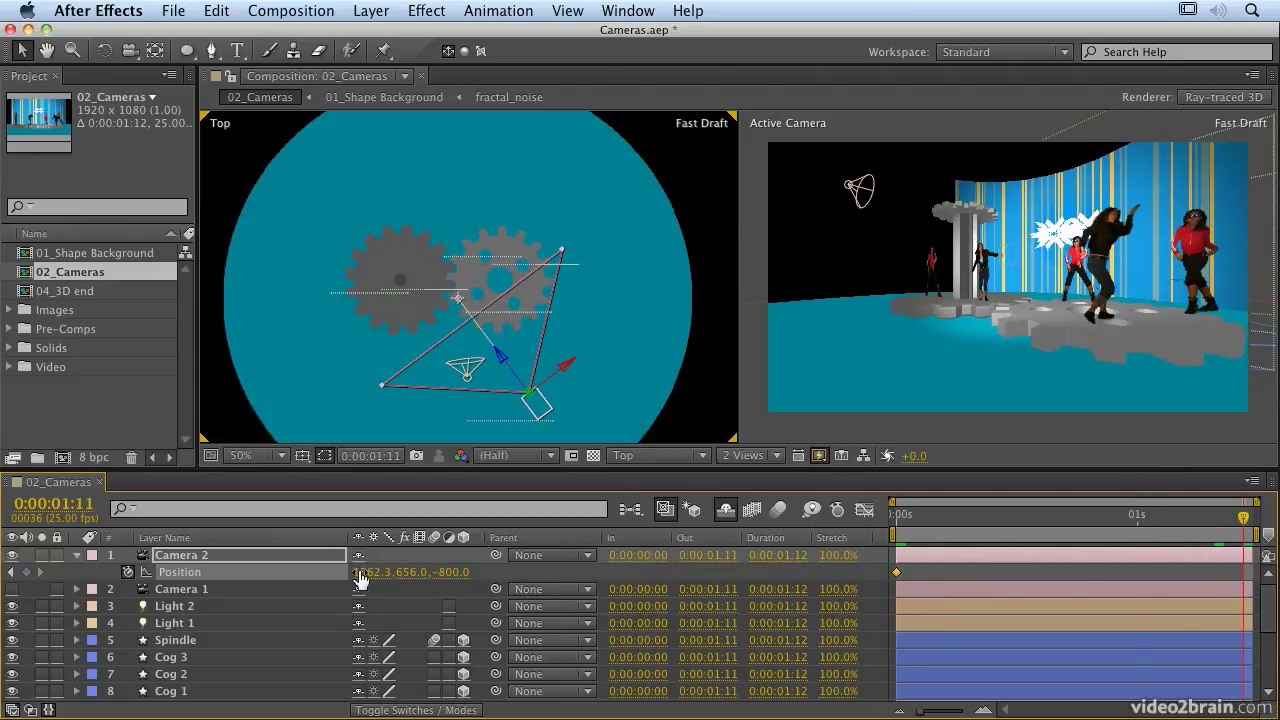
left_click(76, 556)
left_click(77, 557)
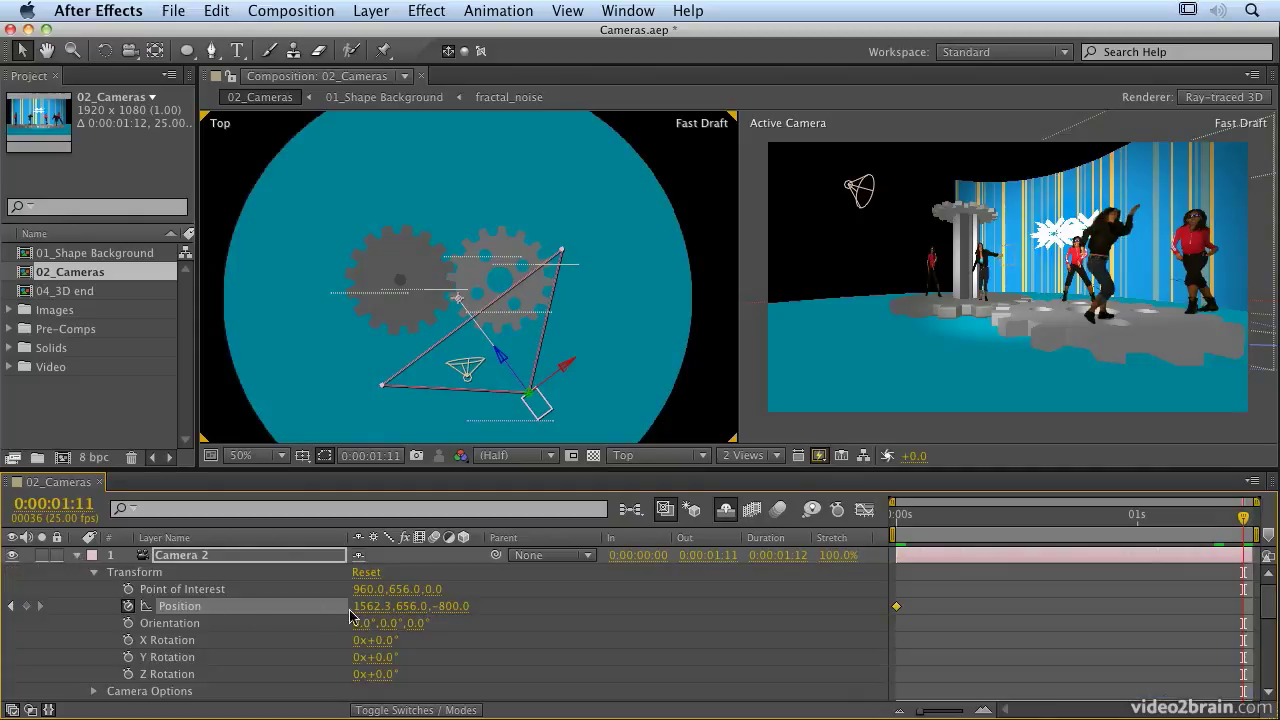
left_click_drag(380, 608, 52, 580)
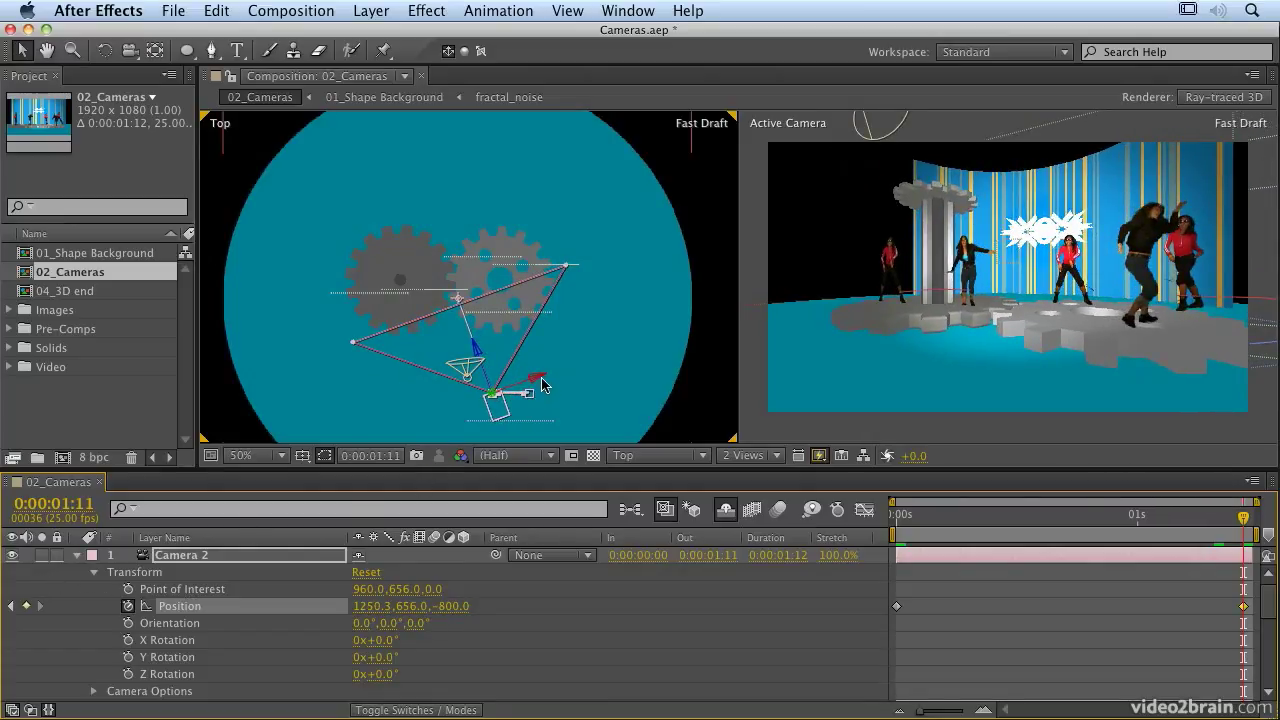
left_click_drag(493, 398, 408, 396)
In Front view at 0:00:01:11, raise Camera 2 without its point of interest to a Y position of about 112.
left_click(657, 458)
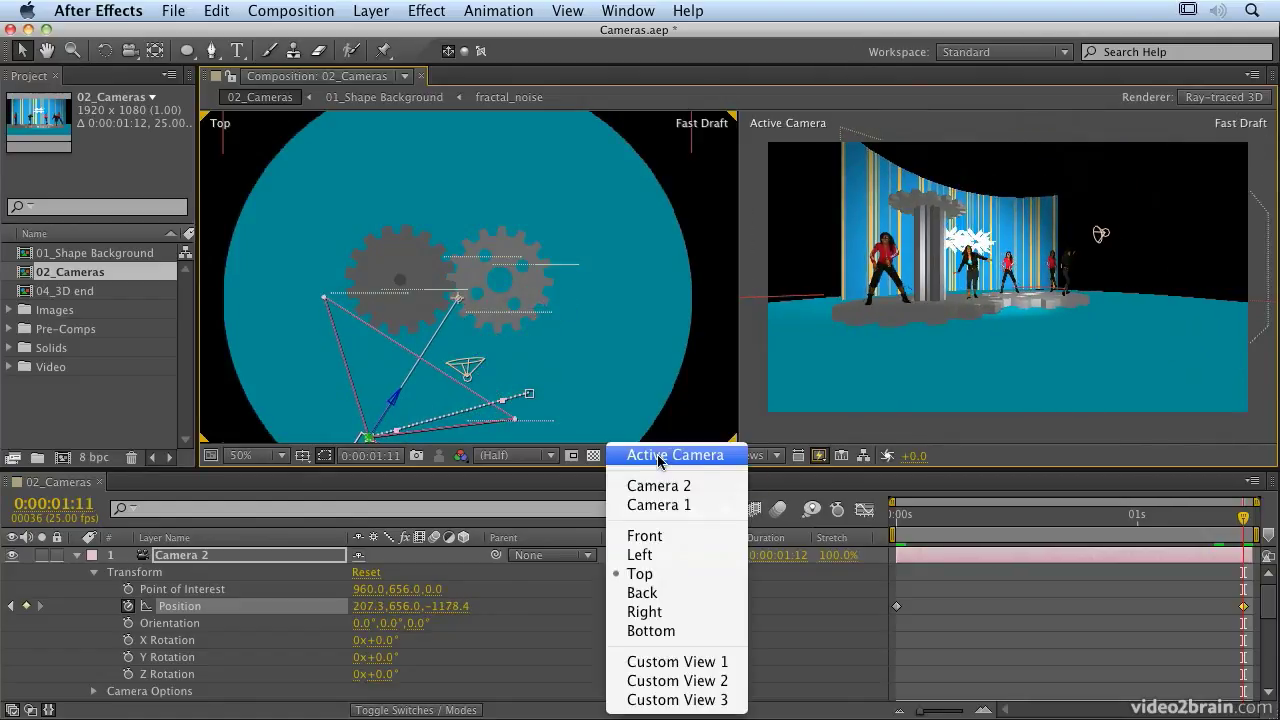
left_click(662, 537)
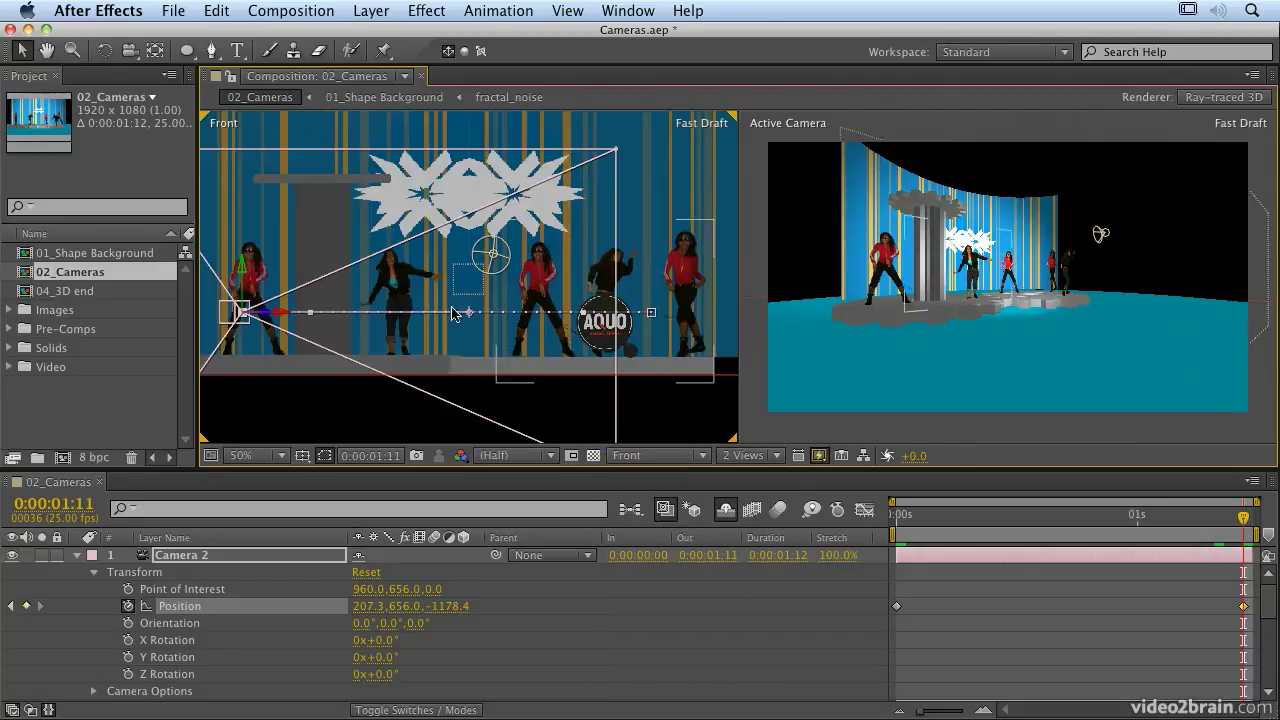
left_click(243, 270)
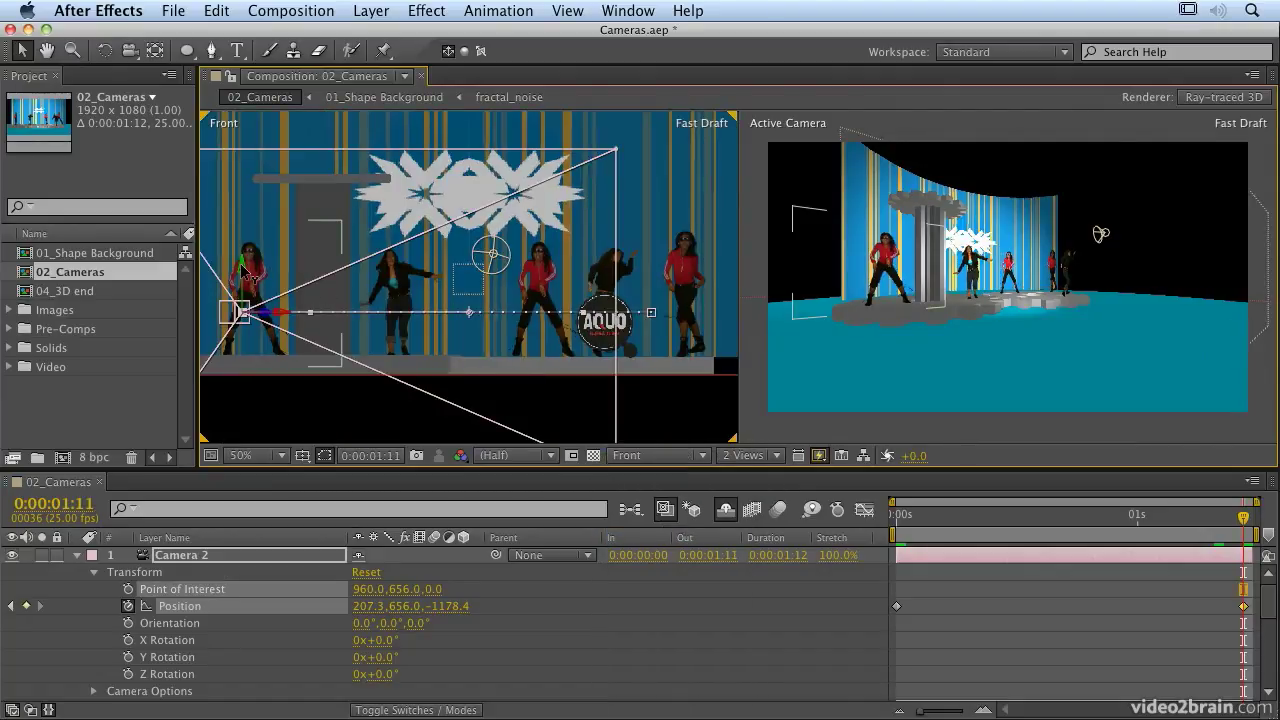
left_click_drag(243, 270, 253, 95)
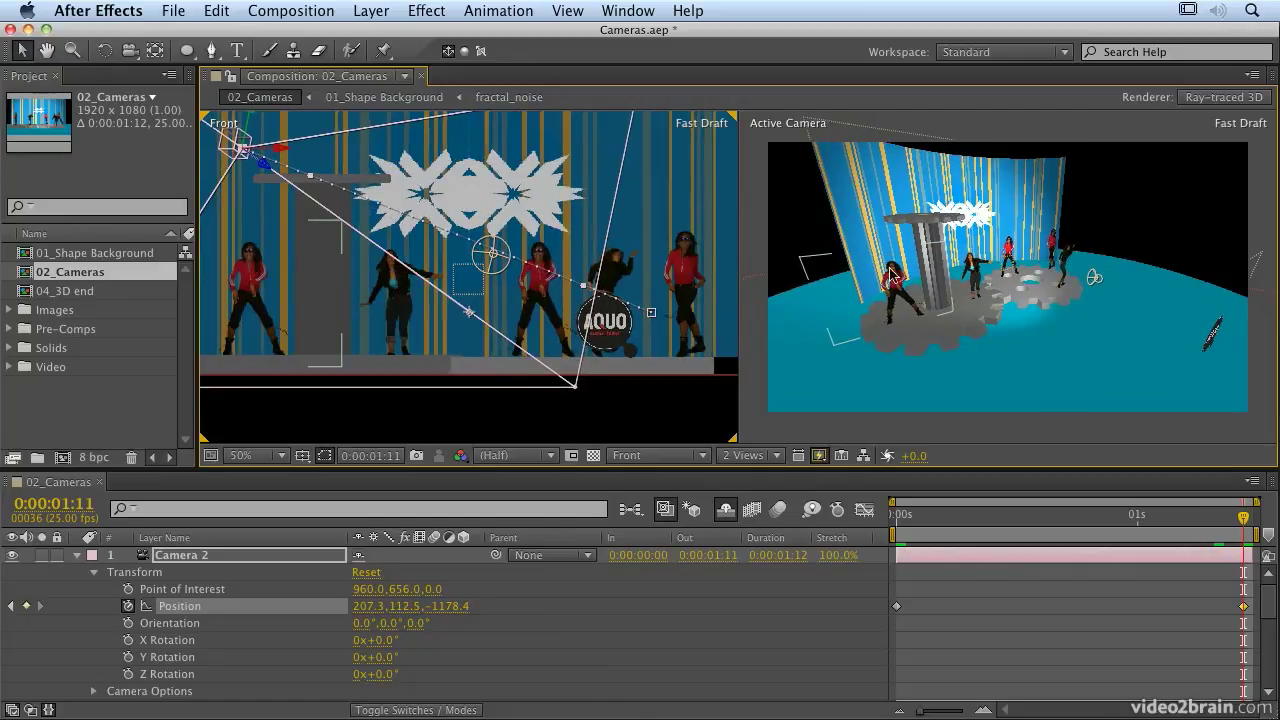
Preview the Camera 2 move from the start of the composition and return to 0:00:00:00.
left_click(903, 514)
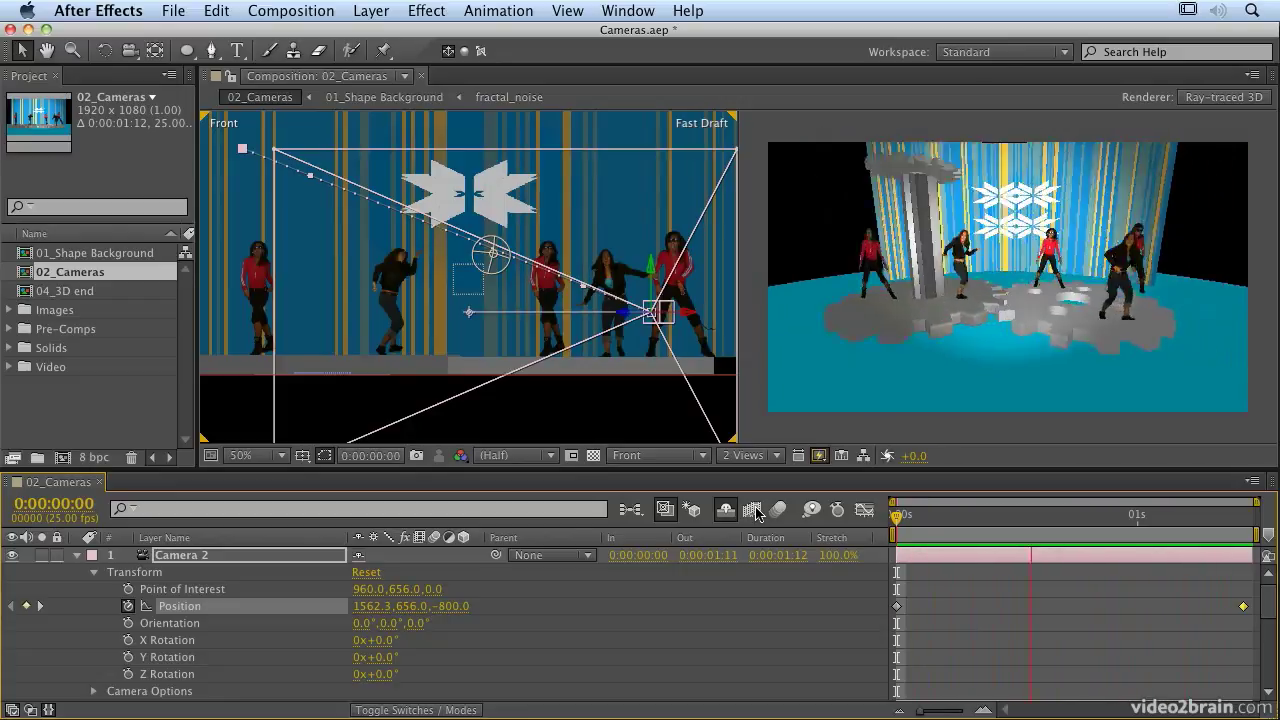
key("Page_Down")
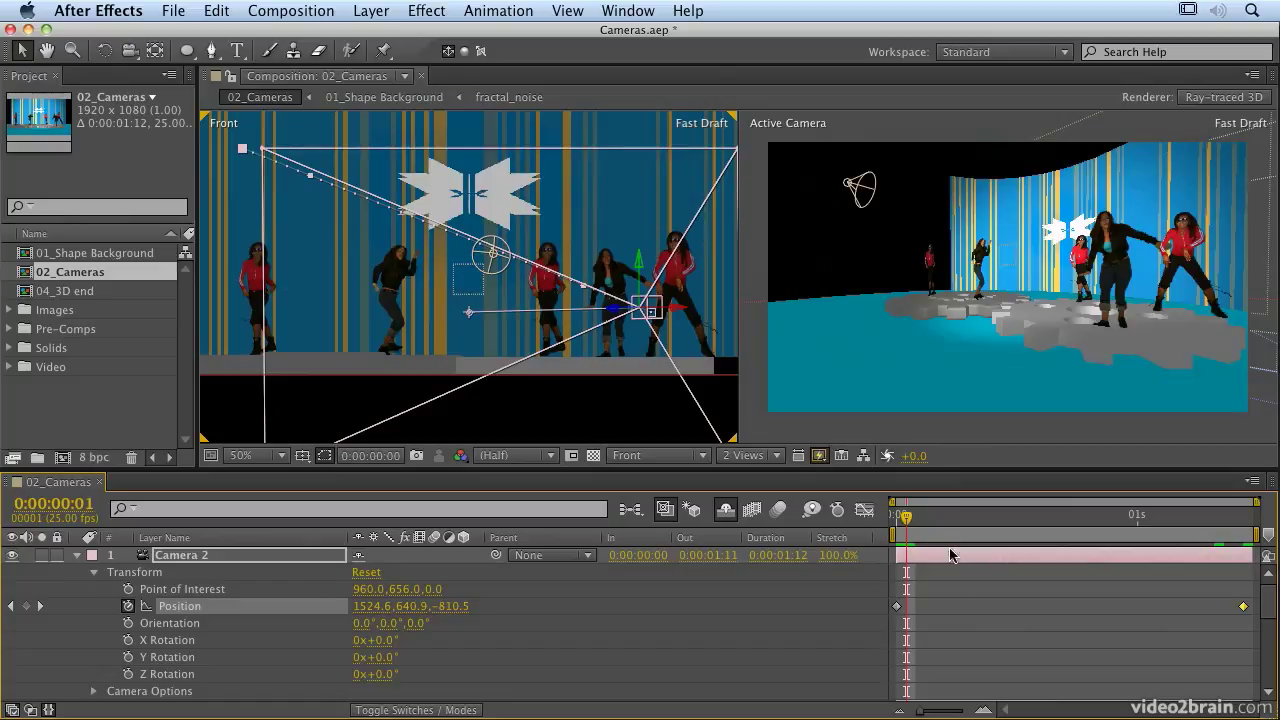
key("Page_Up")
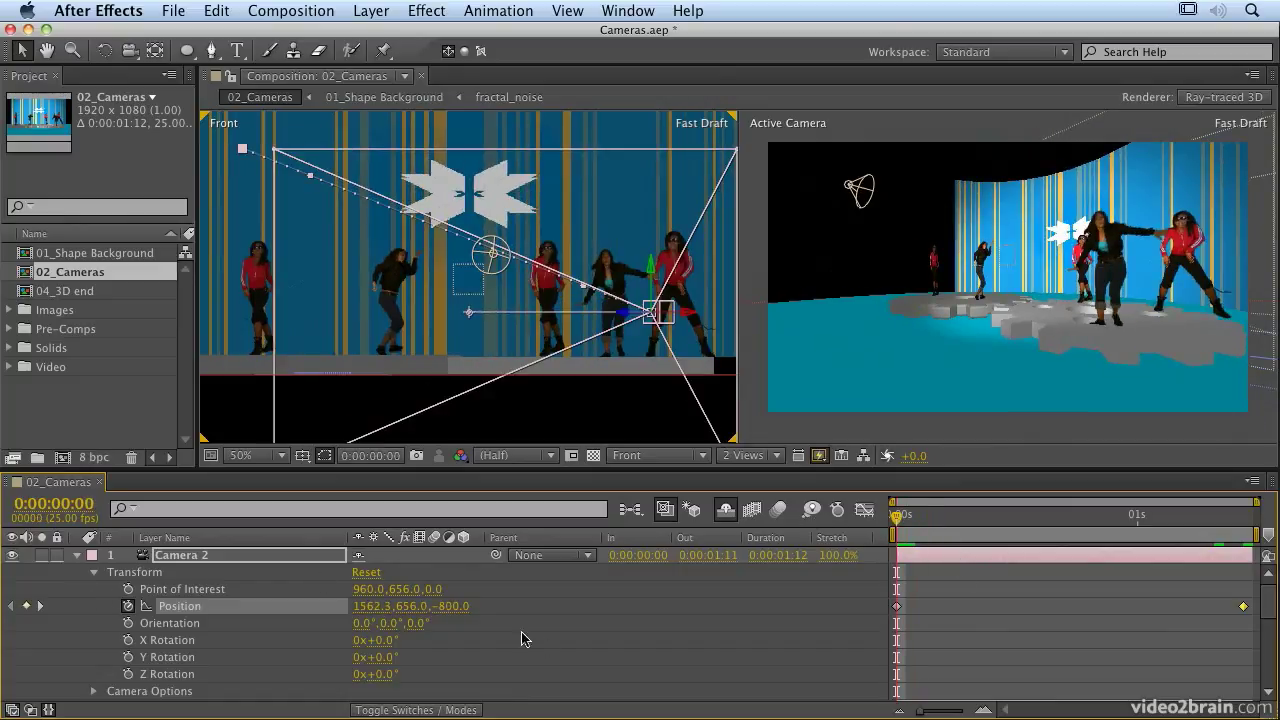
Reduce Camera 2's X position at 0:00:00:00, and at 0:00:01:11 lower it in Front view to about 96, 644, -1352.
left_click_drag(389, 606, 175, 607)
left_click_drag(900, 515, 1243, 517)
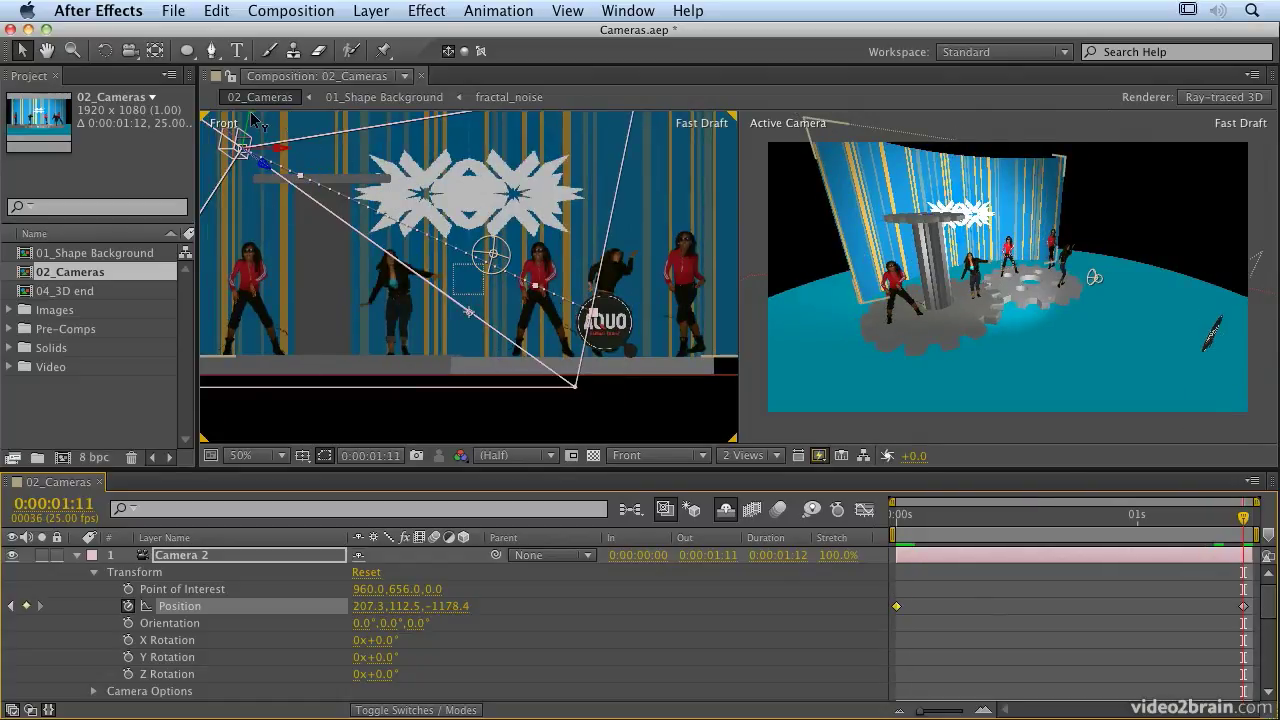
left_click_drag(252, 118, 259, 304)
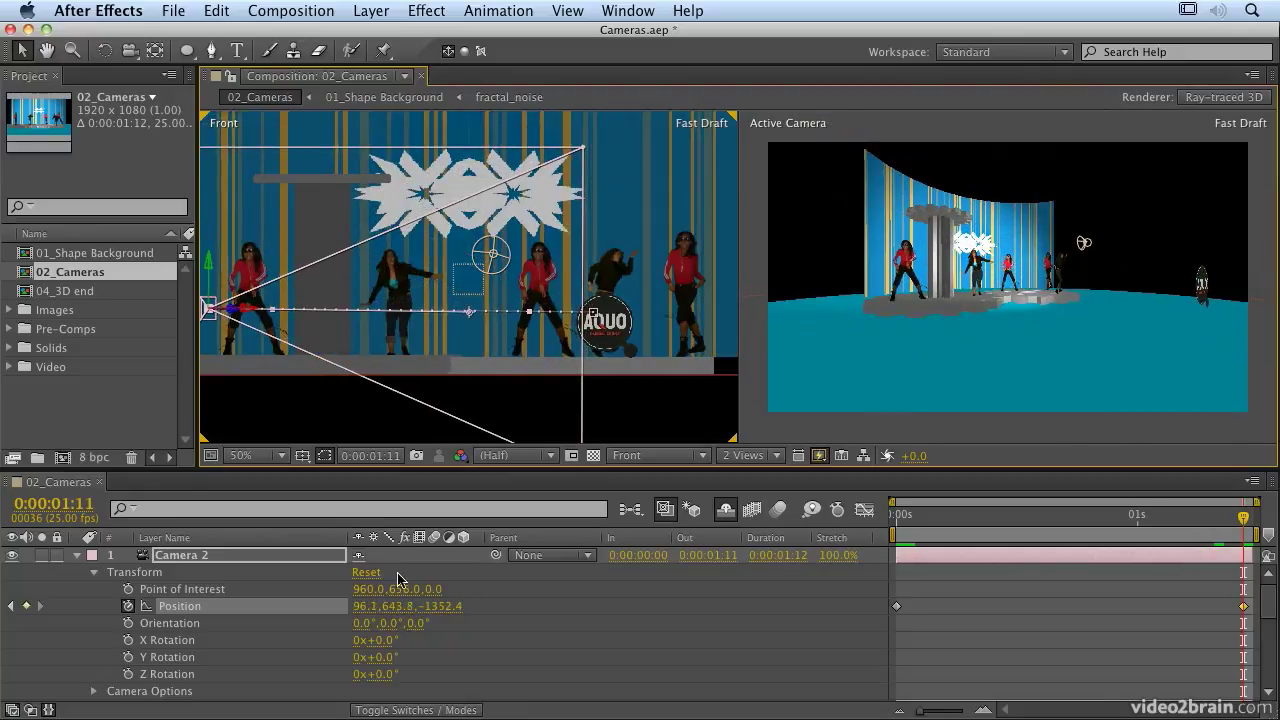
Set Camera 2's position at 0:00:01:11 to about X 511 and Z -926, and preview the revised move.
left_click_drag(352, 606, 763, 596)
left_click_drag(450, 606, 777, 595)
left_click_drag(563, 602, 850, 594)
left_click_drag(946, 529, 778, 532)
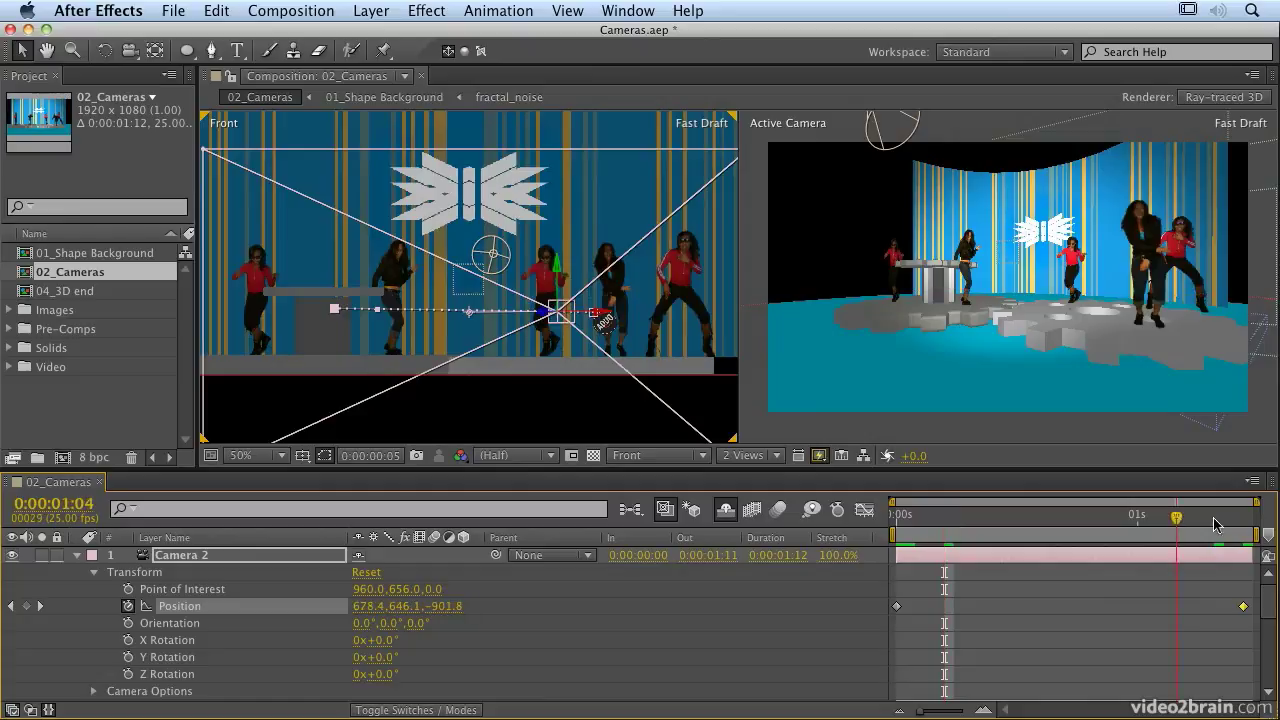
key("space")
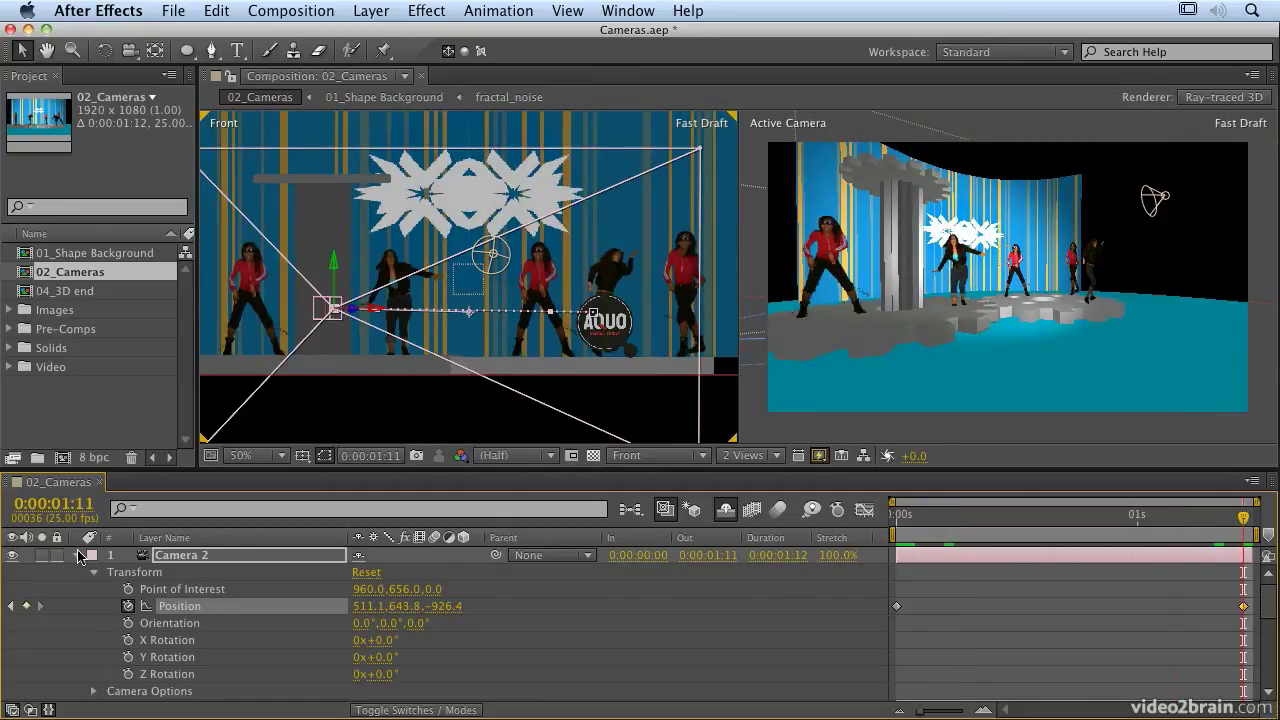
Collapse Camera 2's properties and select the five dancer movie layers, 18 to 22.
left_click(79, 556)
scroll(219, 622, "down", 3)
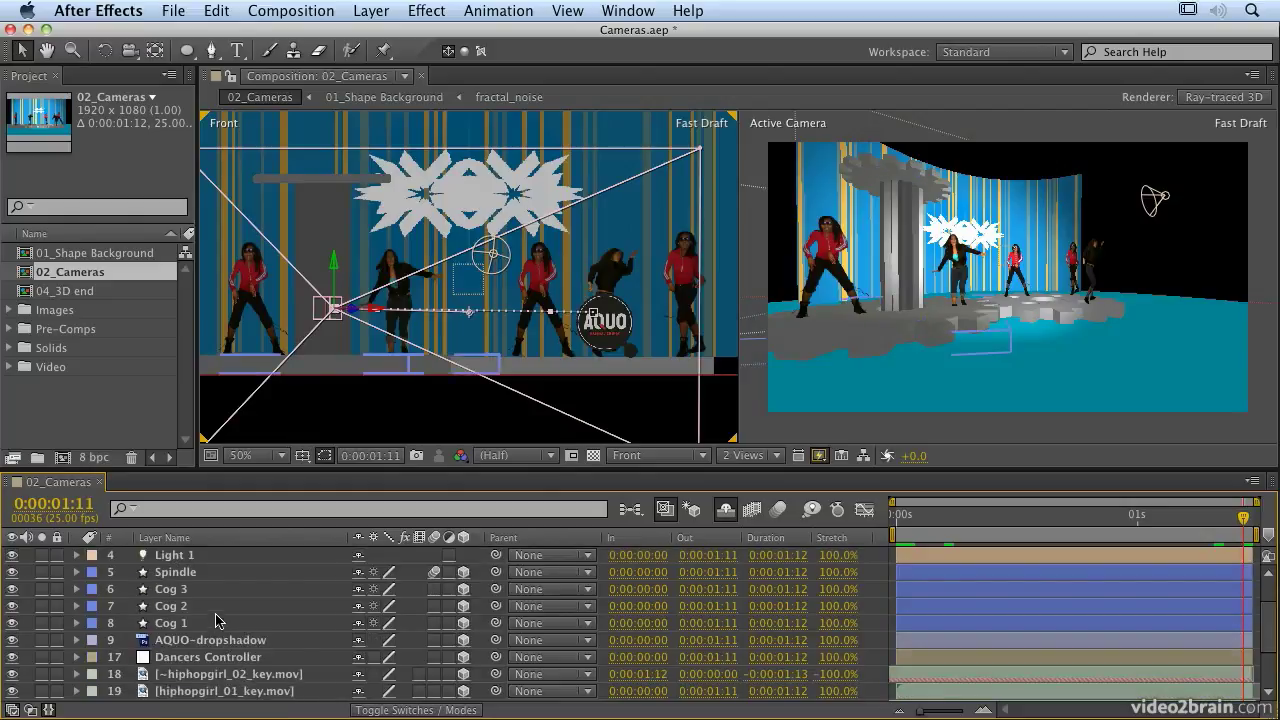
scroll(219, 622, "down", 3)
left_click(196, 606)
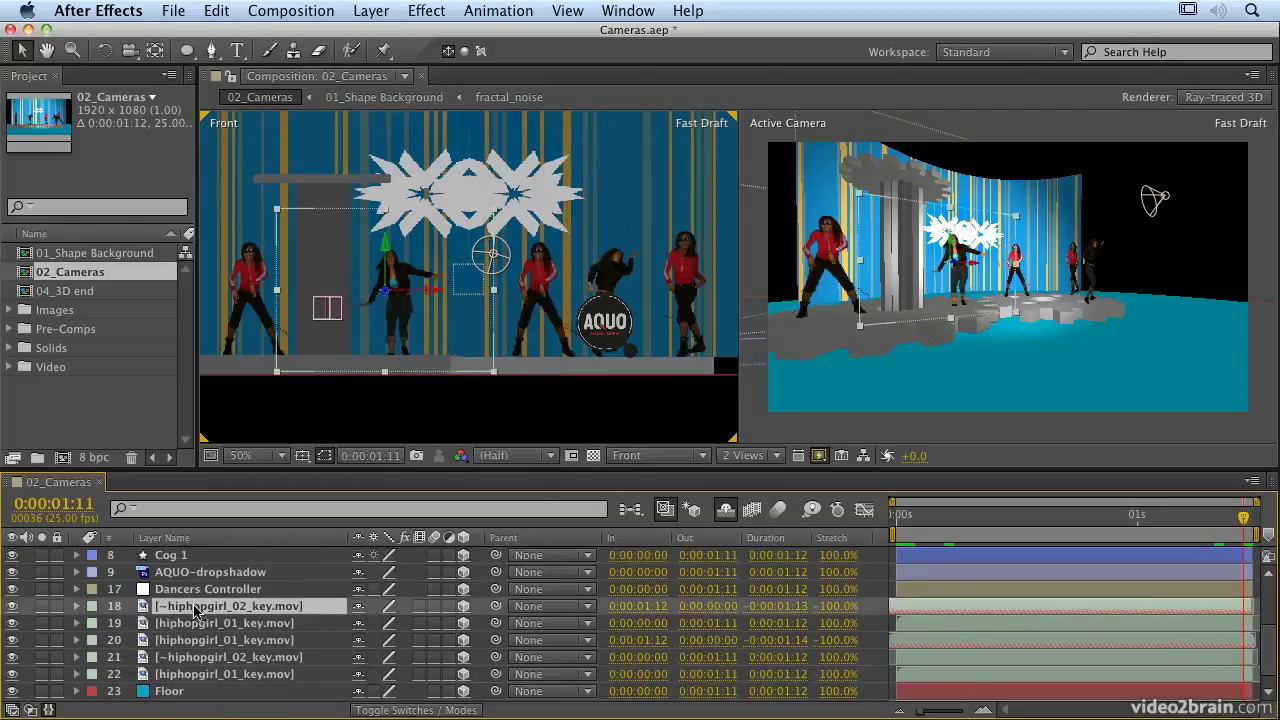
left_click(214, 676, "shift")
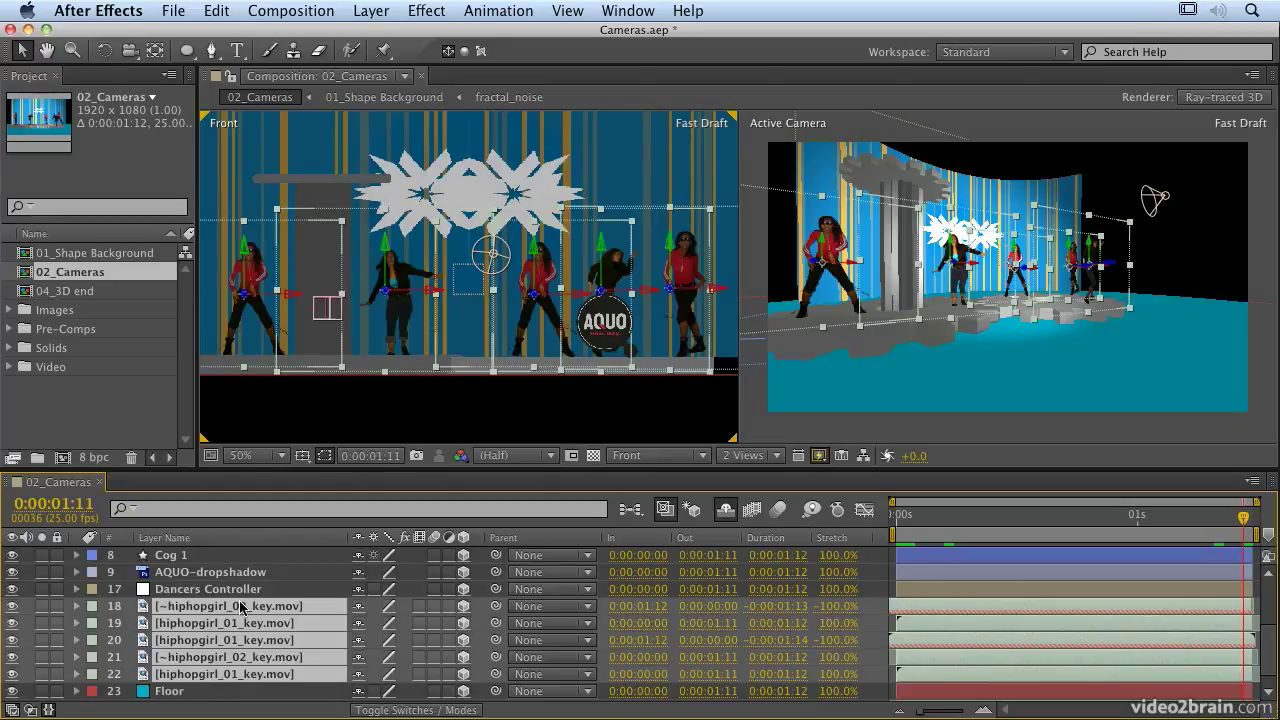
Try setting the Floor layer's auto-orientation to Orient Towards Camera.
left_click(1020, 432)
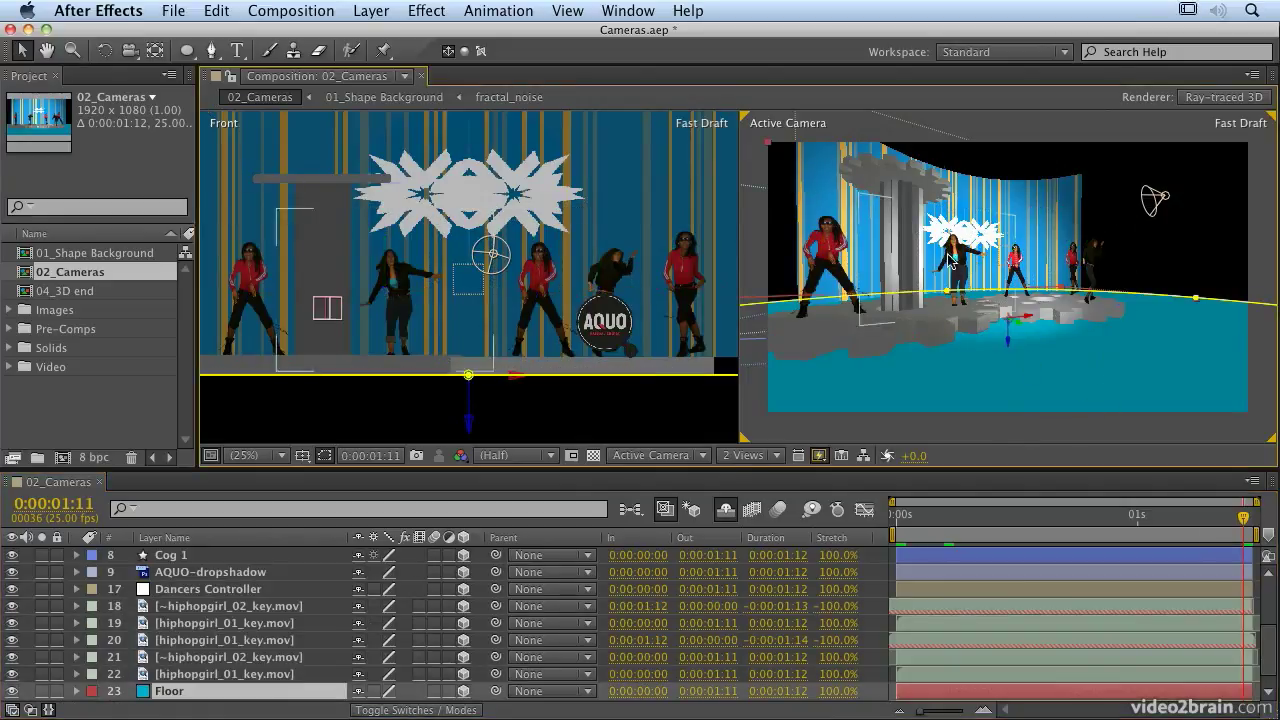
left_click(369, 11)
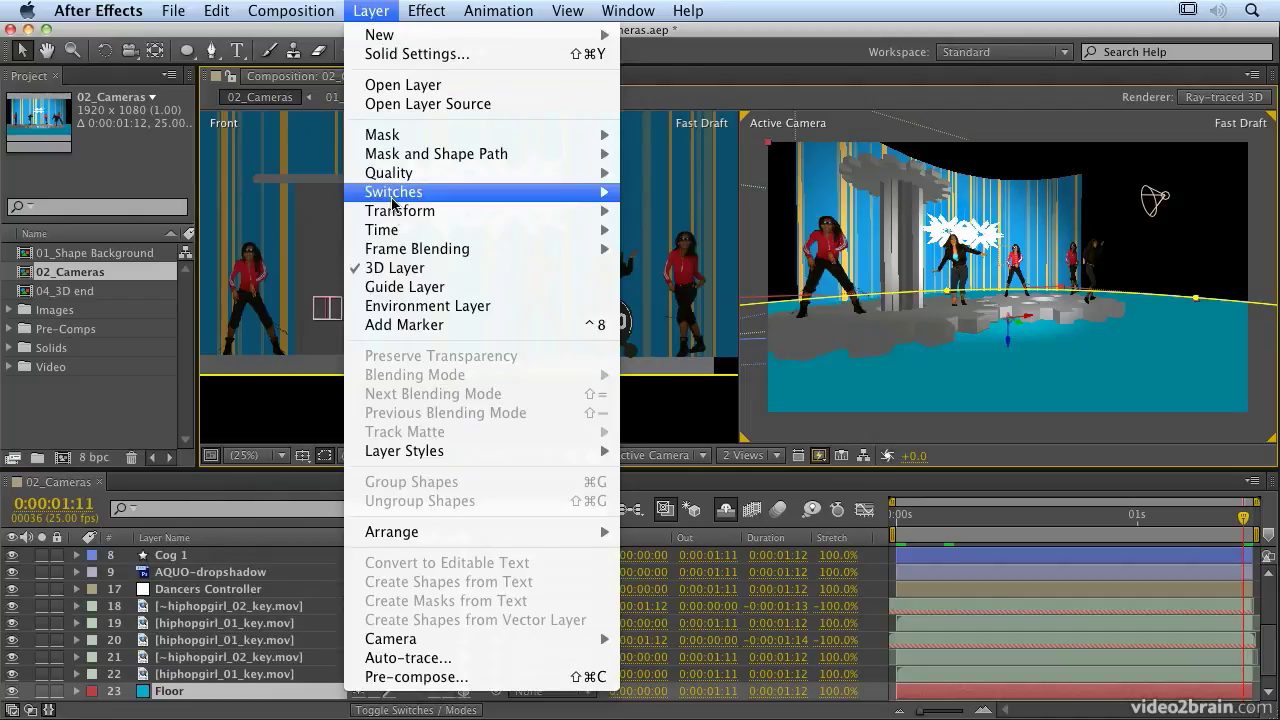
mouse_move(405, 213)
left_click(720, 505)
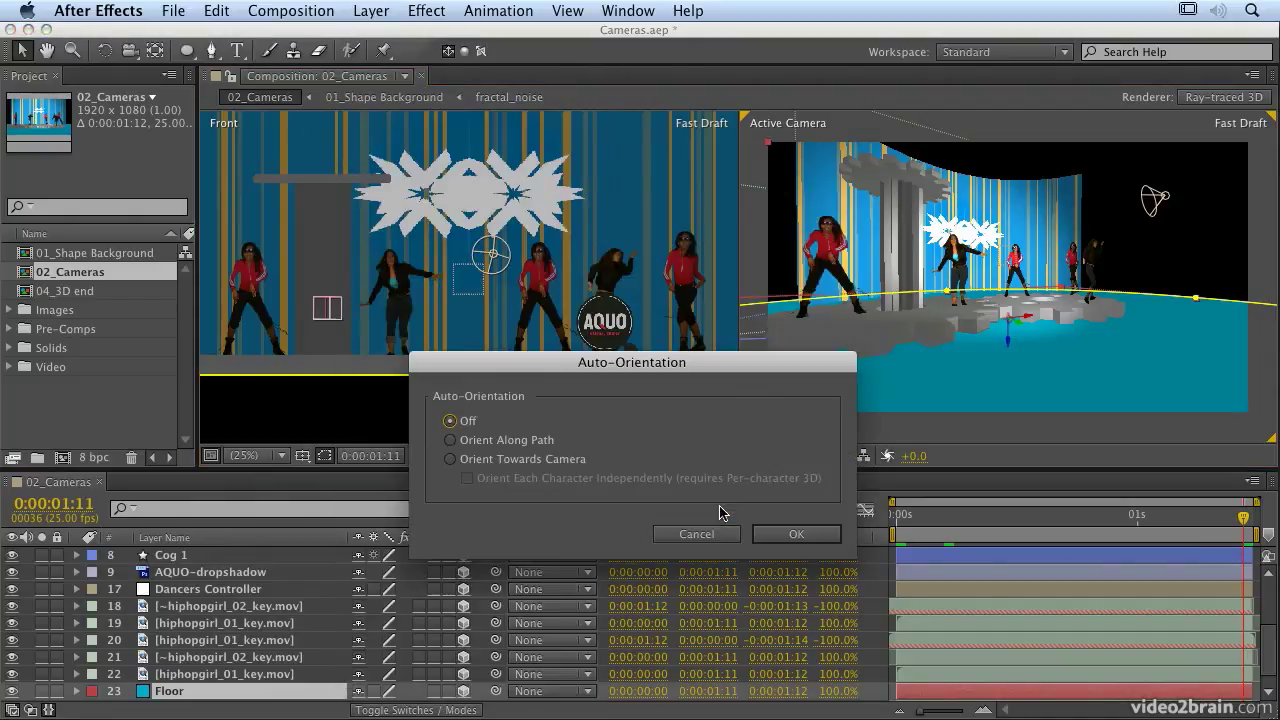
left_click(483, 463)
left_click(807, 540)
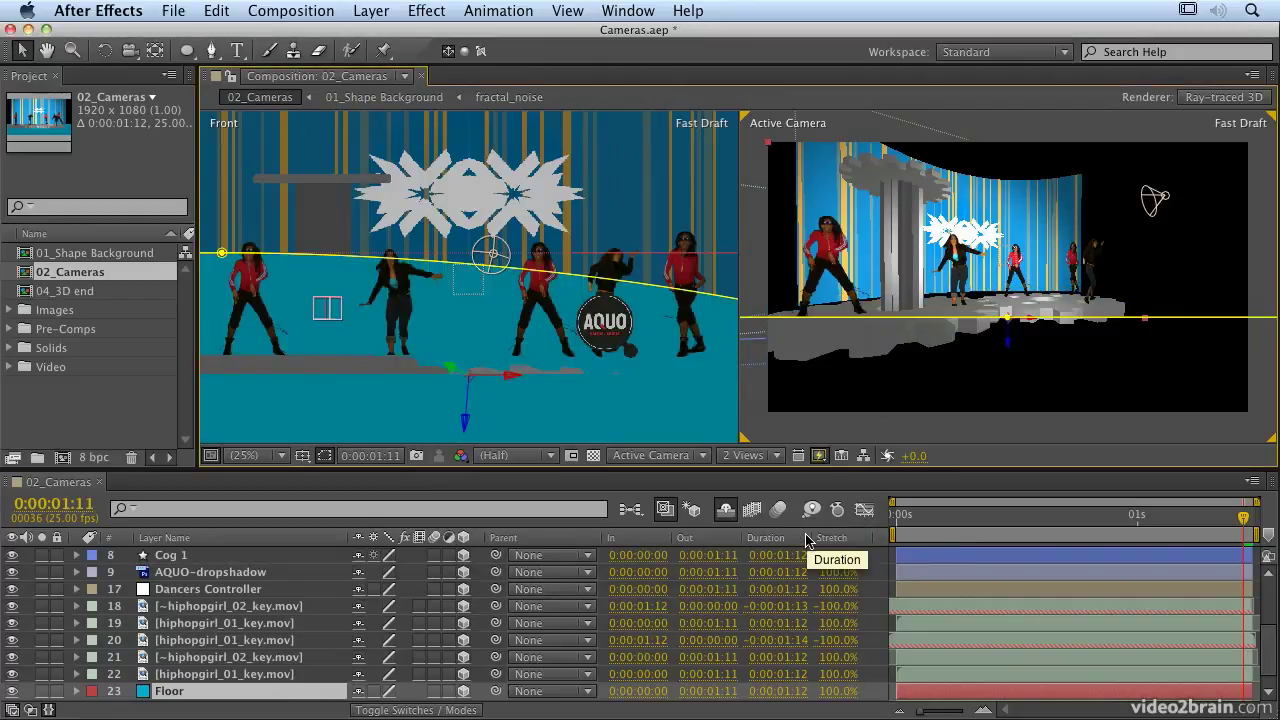
Set the auto-orientation of the five dancer layers, 18 to 22, to Orient Towards Camera.
left_click(250, 606)
left_click(232, 674, "shift")
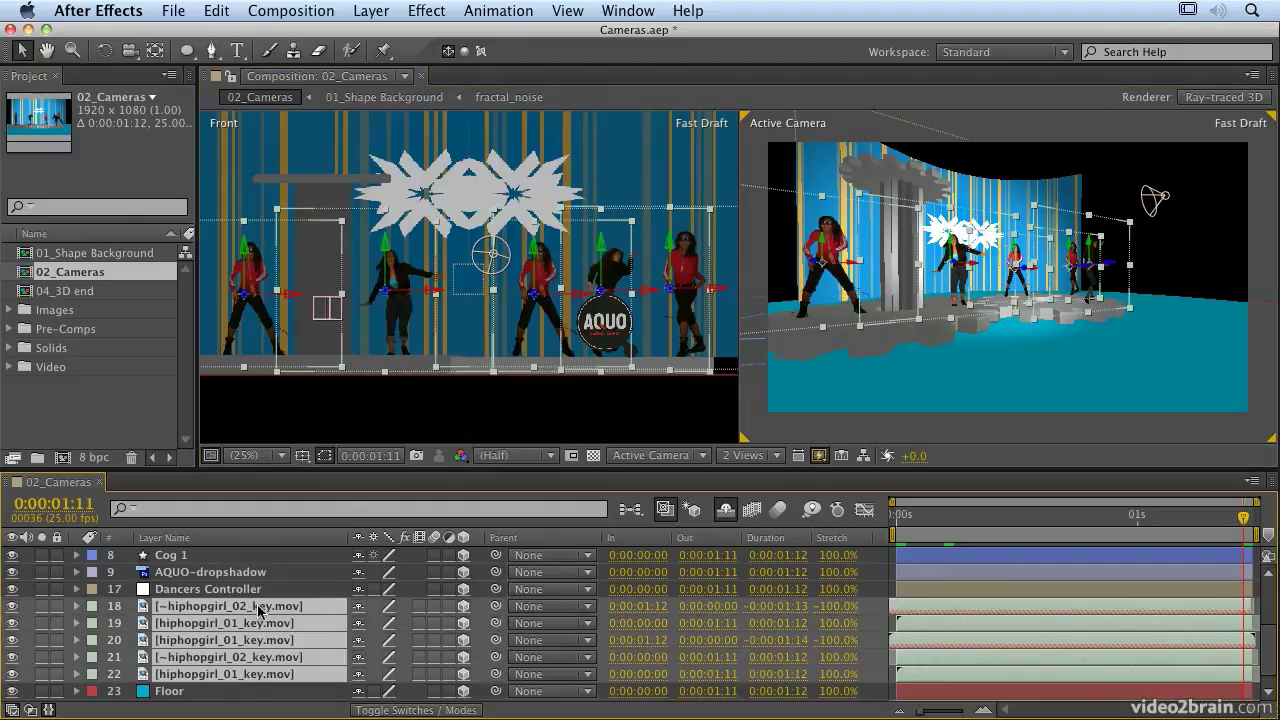
left_click(322, 10)
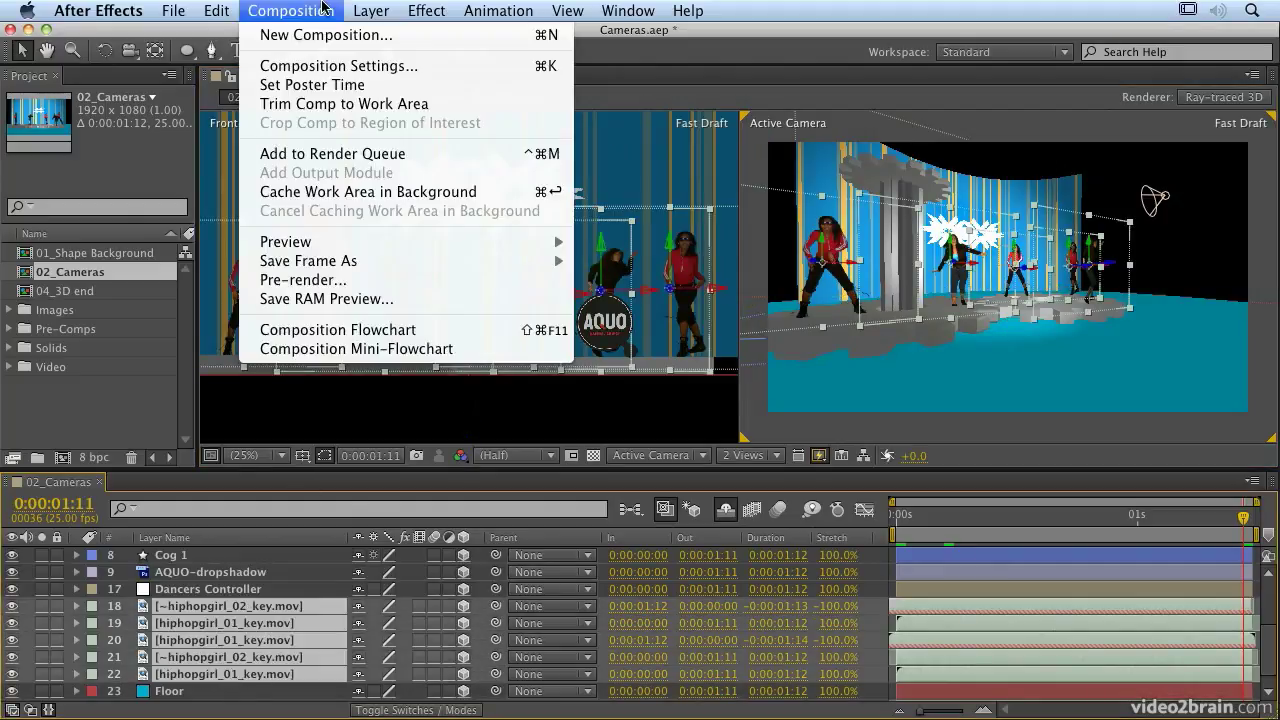
mouse_move(410, 211)
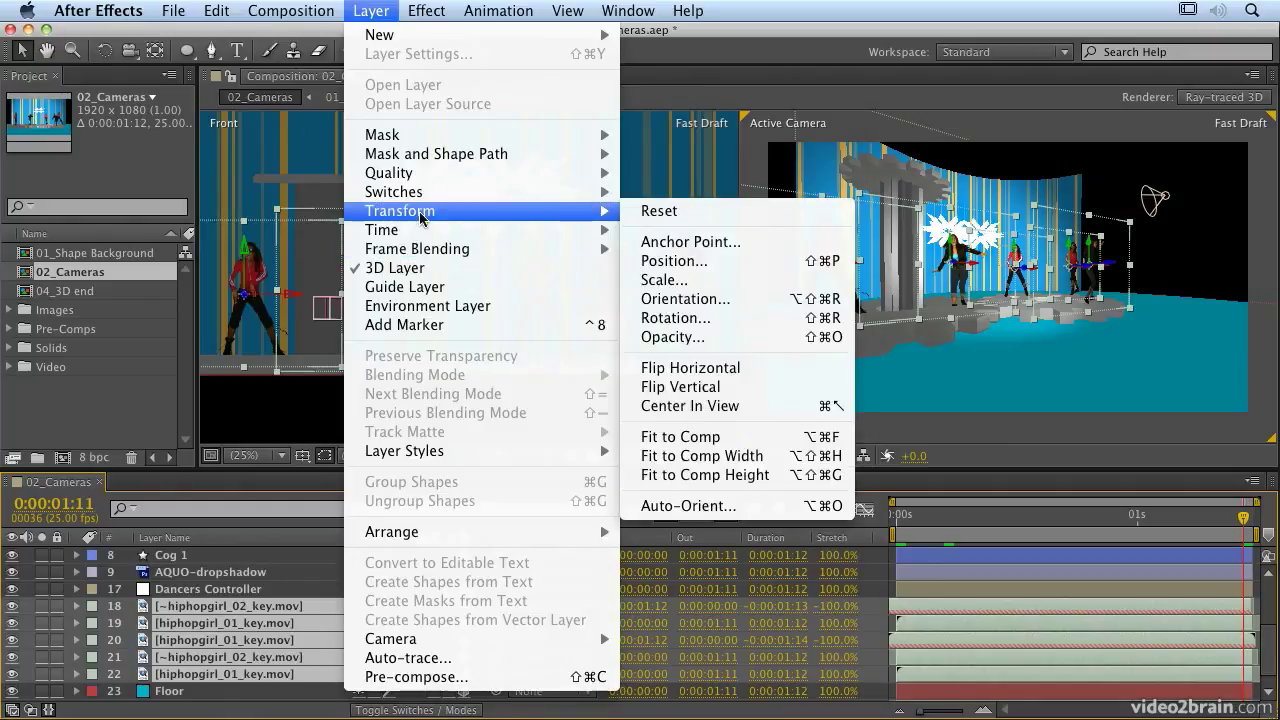
left_click(694, 509)
left_click(477, 442)
left_click(491, 459)
left_click(794, 534)
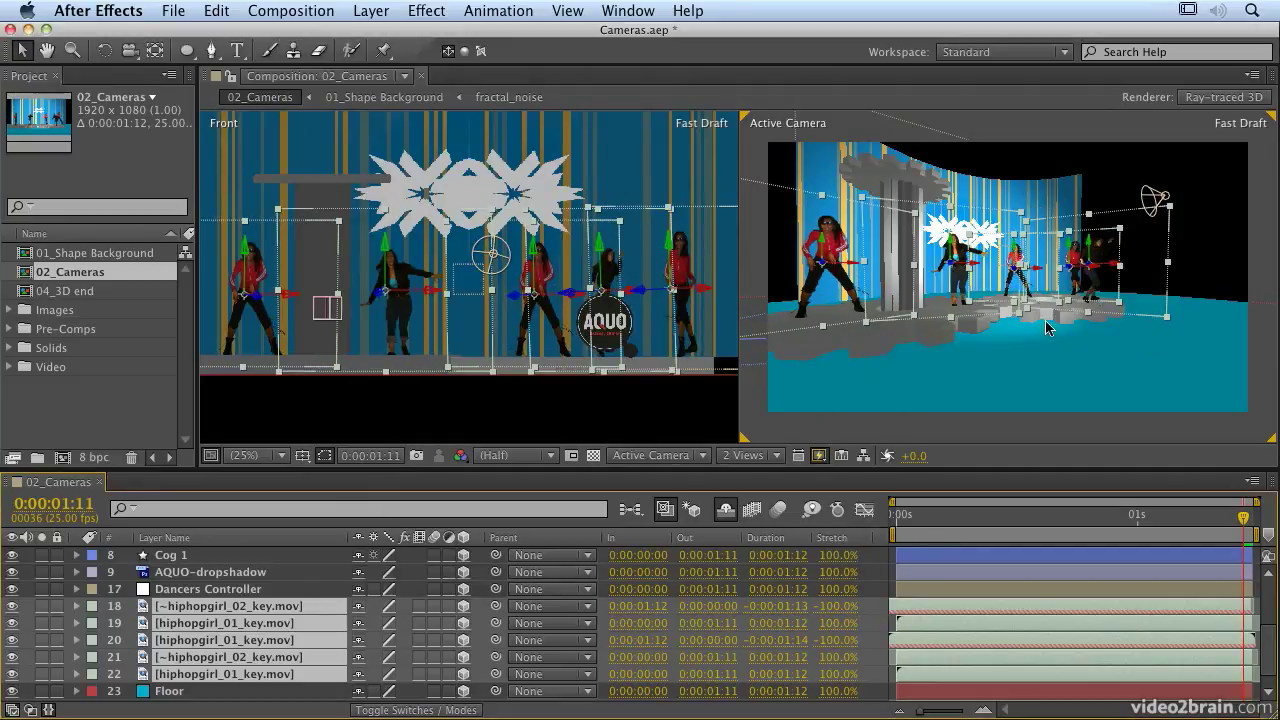
Switch the working view to Top, select the five dancer layers and scrub the timeline to examine their orientation towards the camera.
left_click_drag(1163, 518, 893, 519)
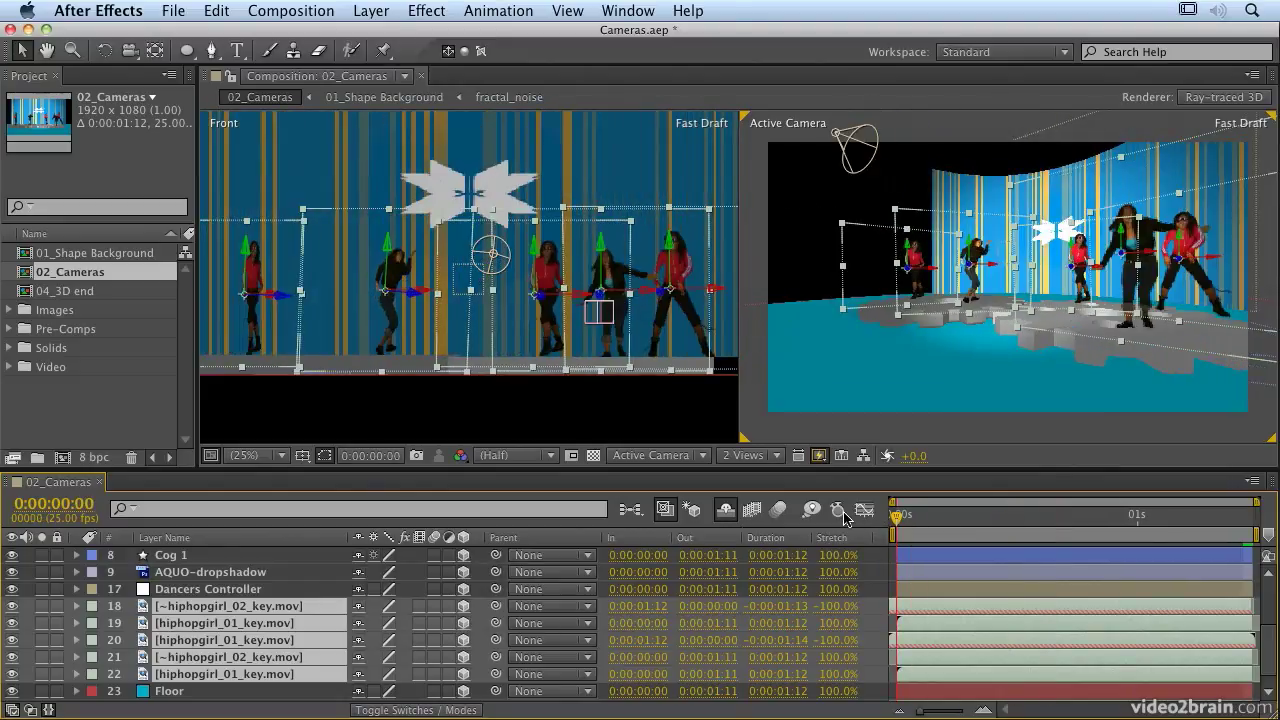
left_click(636, 440)
left_click(655, 455)
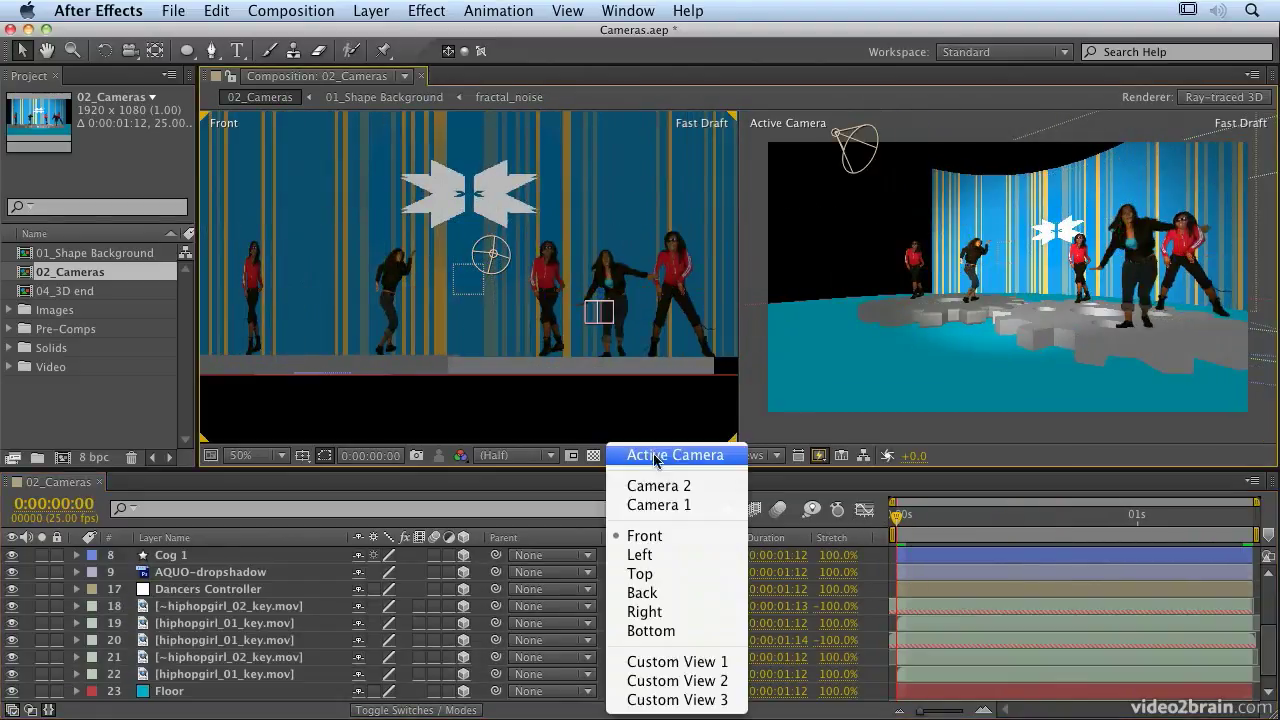
key("Escape")
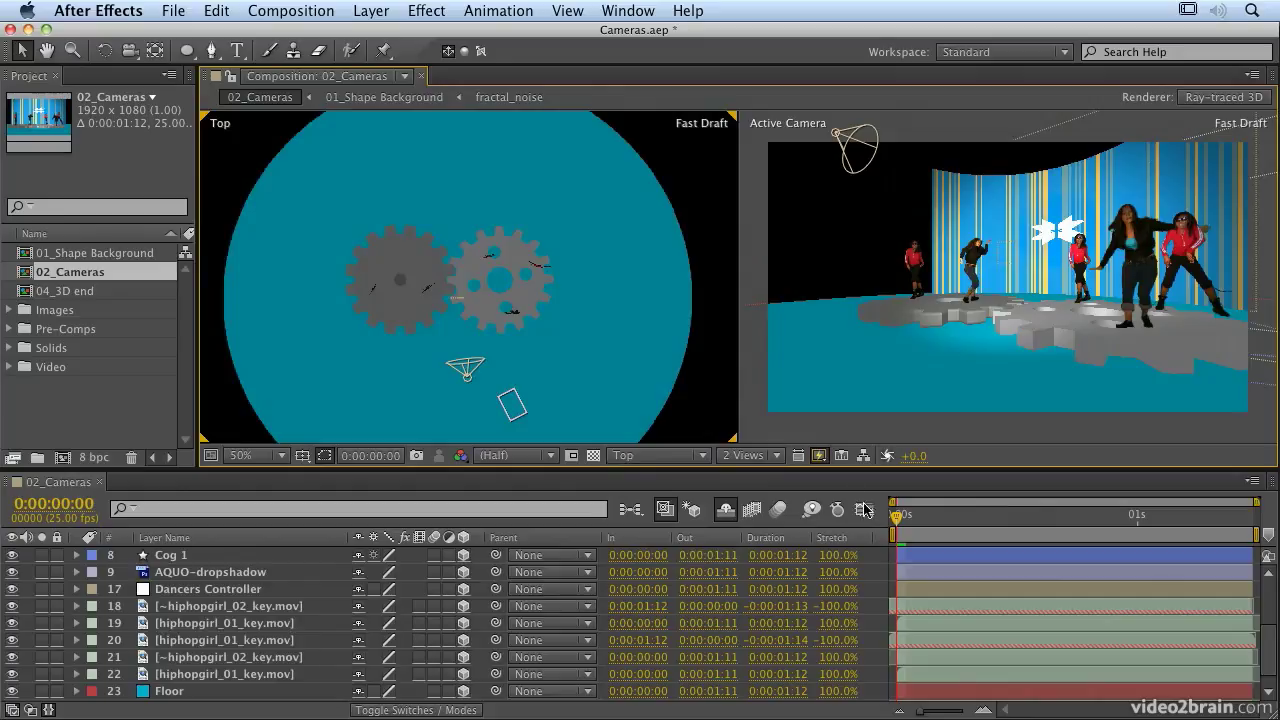
left_click(246, 608)
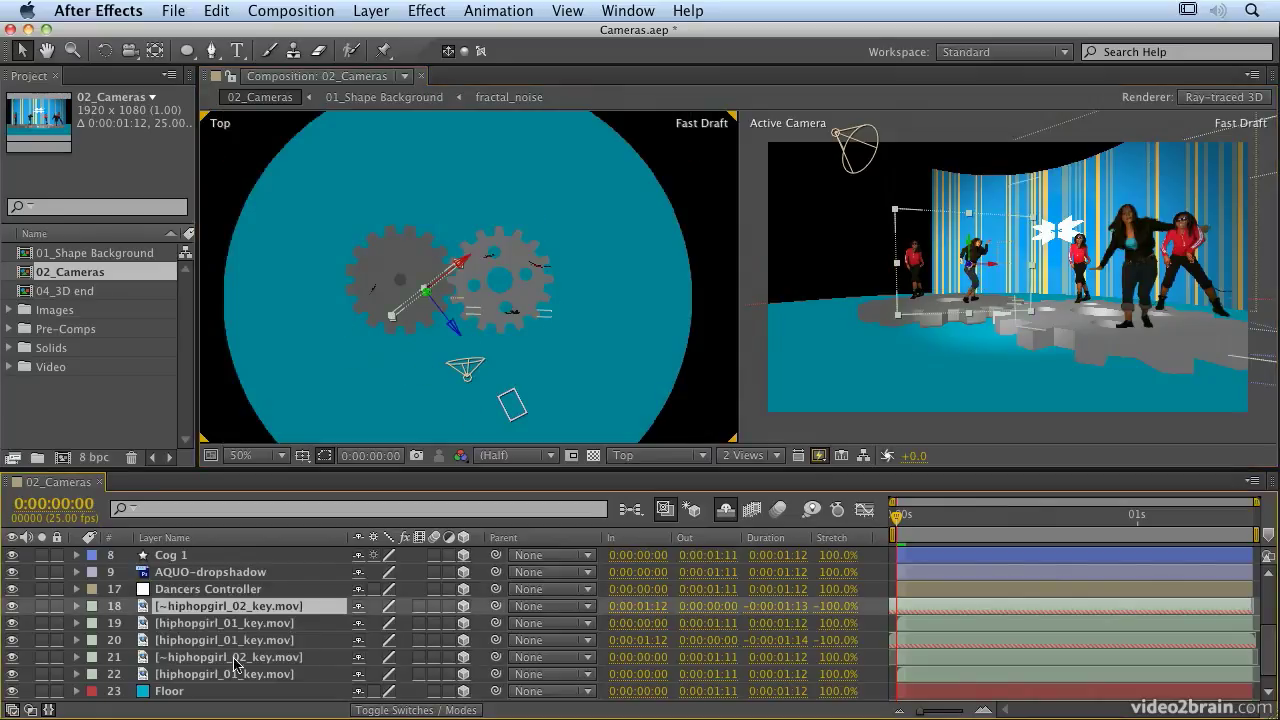
left_click(236, 674, "shift")
left_click_drag(910, 518, 884, 500)
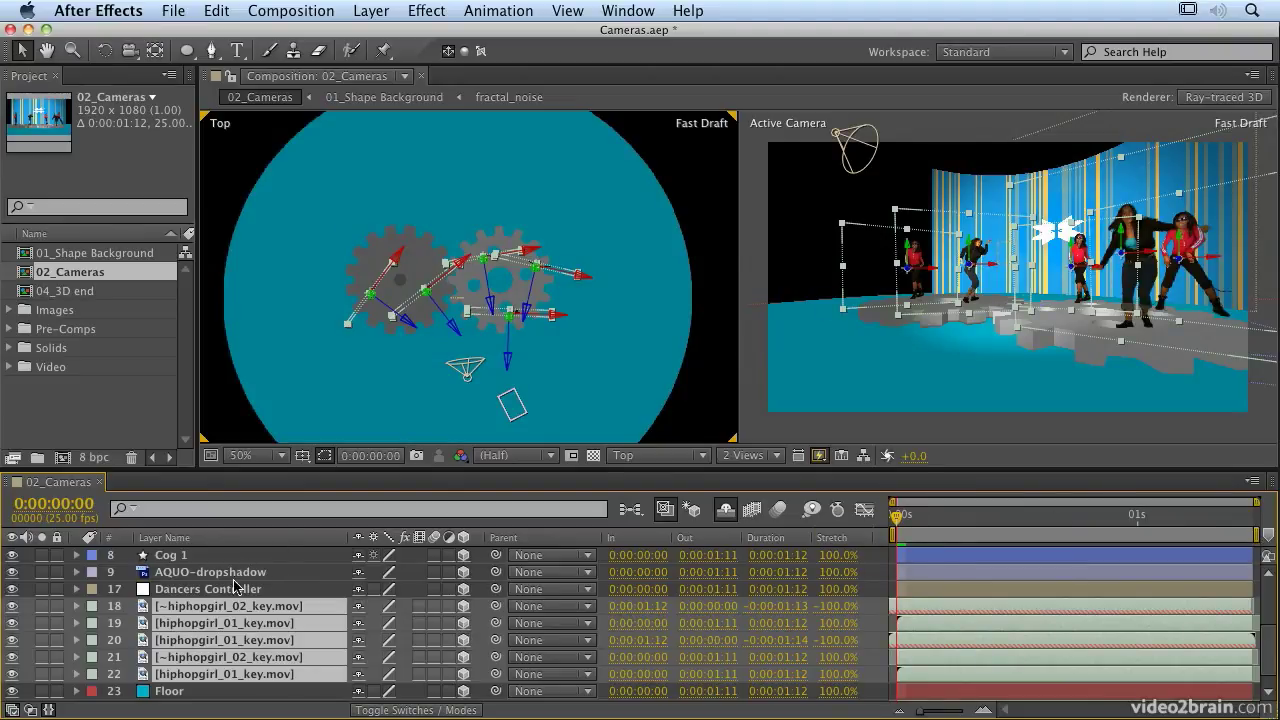
Select the Dancers Controller layer and orbit around the stage in Custom View 3 to examine it among the dancers.
left_click(265, 589)
left_click(674, 457)
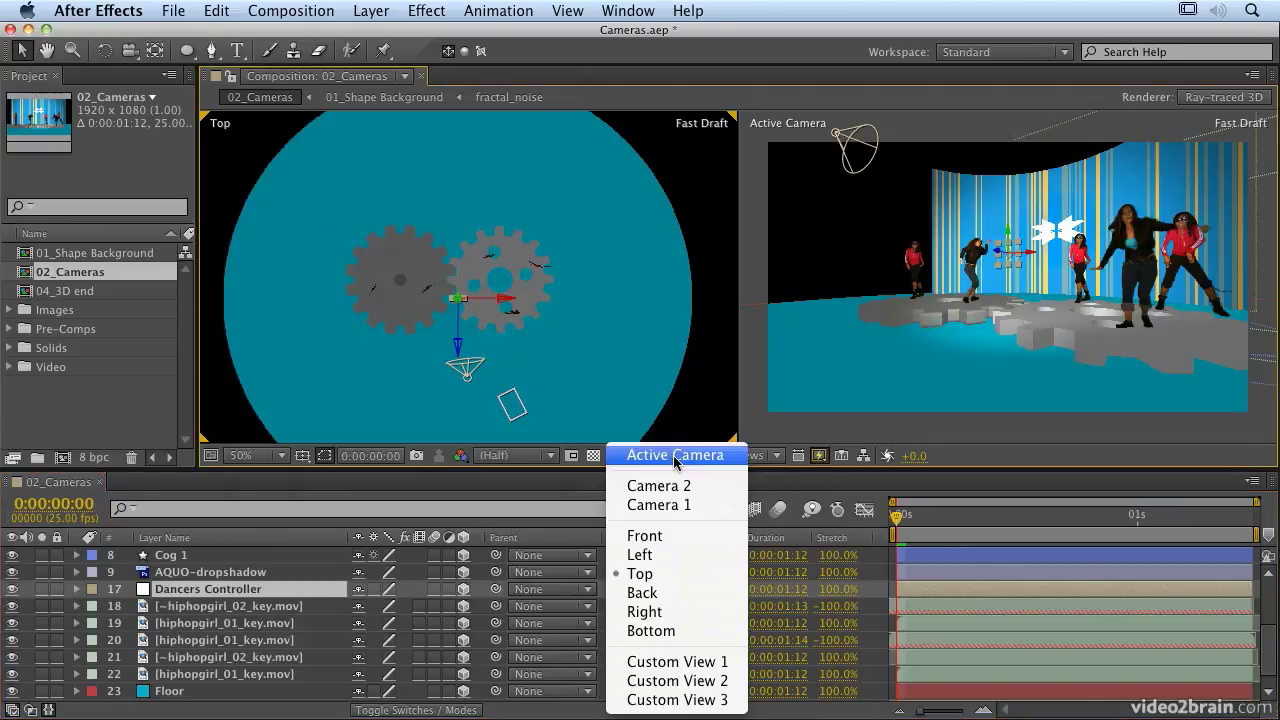
left_click(668, 681)
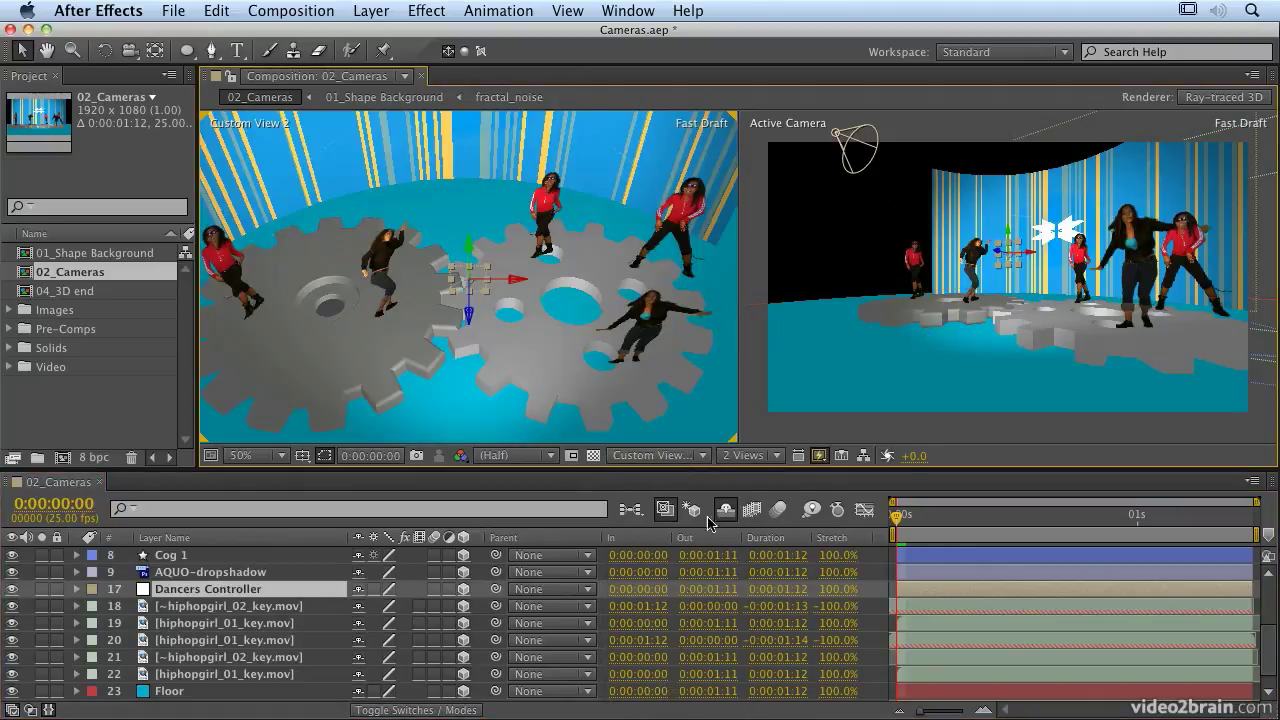
left_click(686, 464)
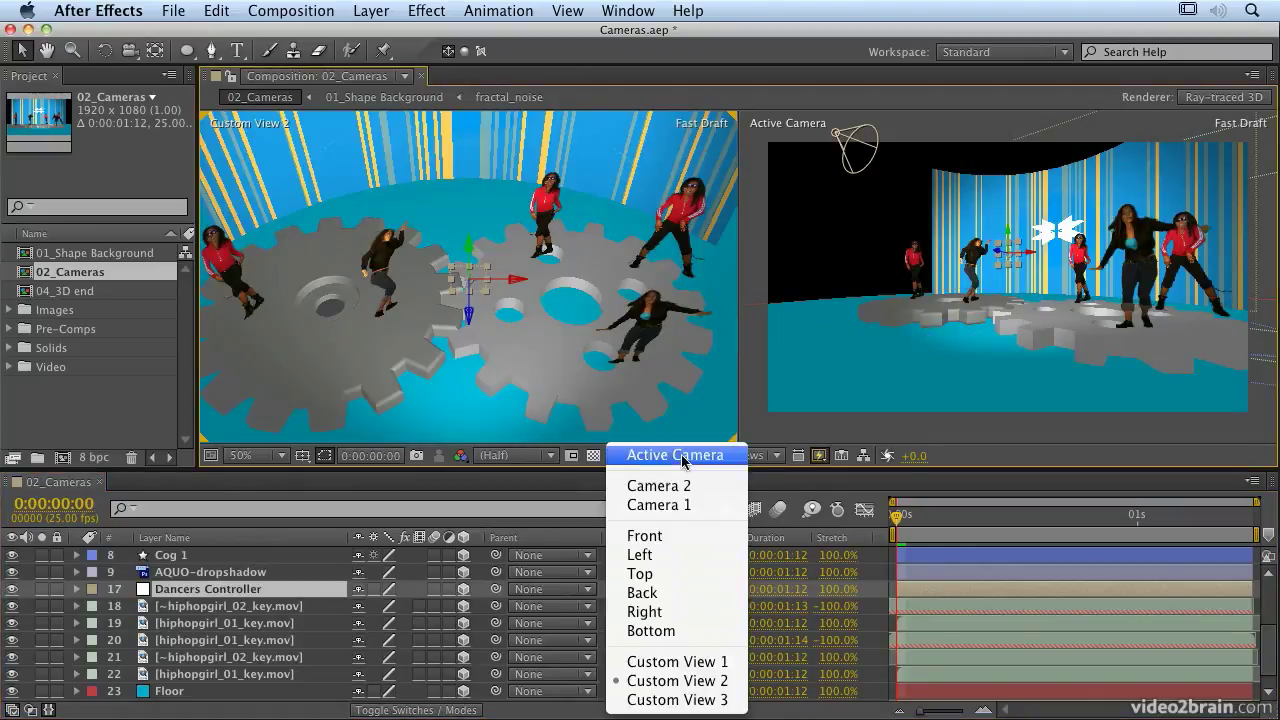
left_click(678, 702)
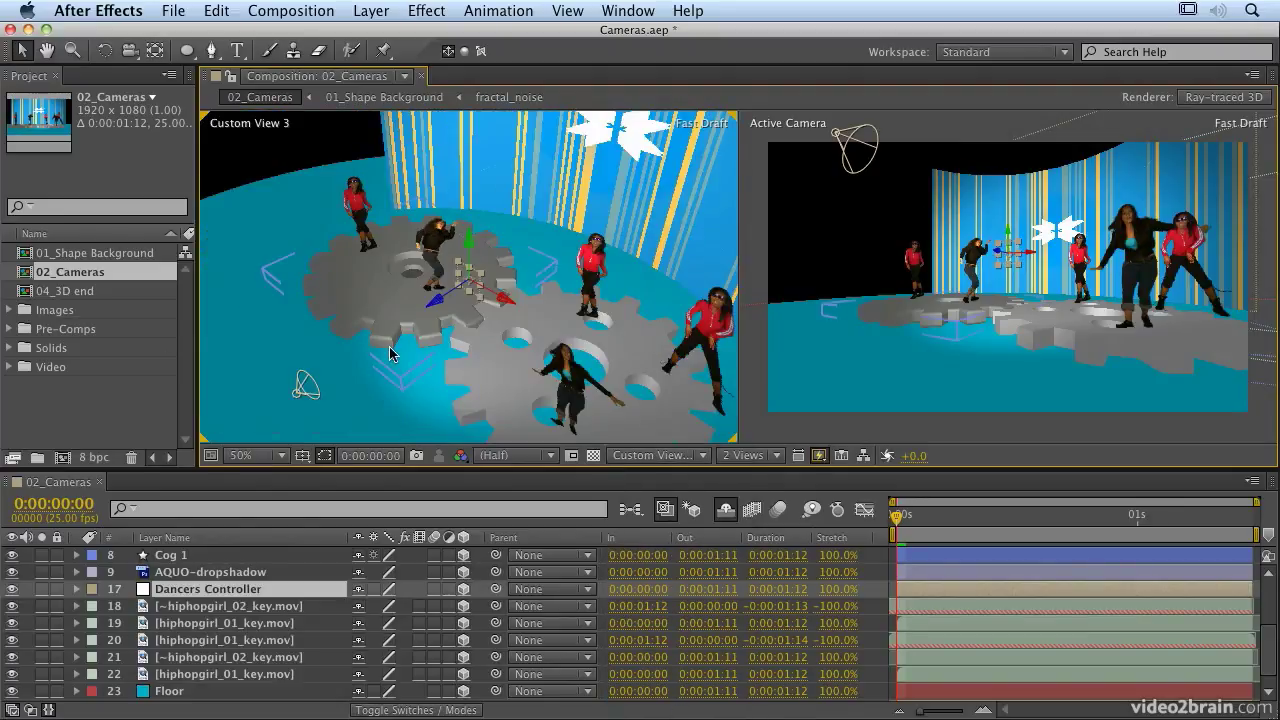
key("c")
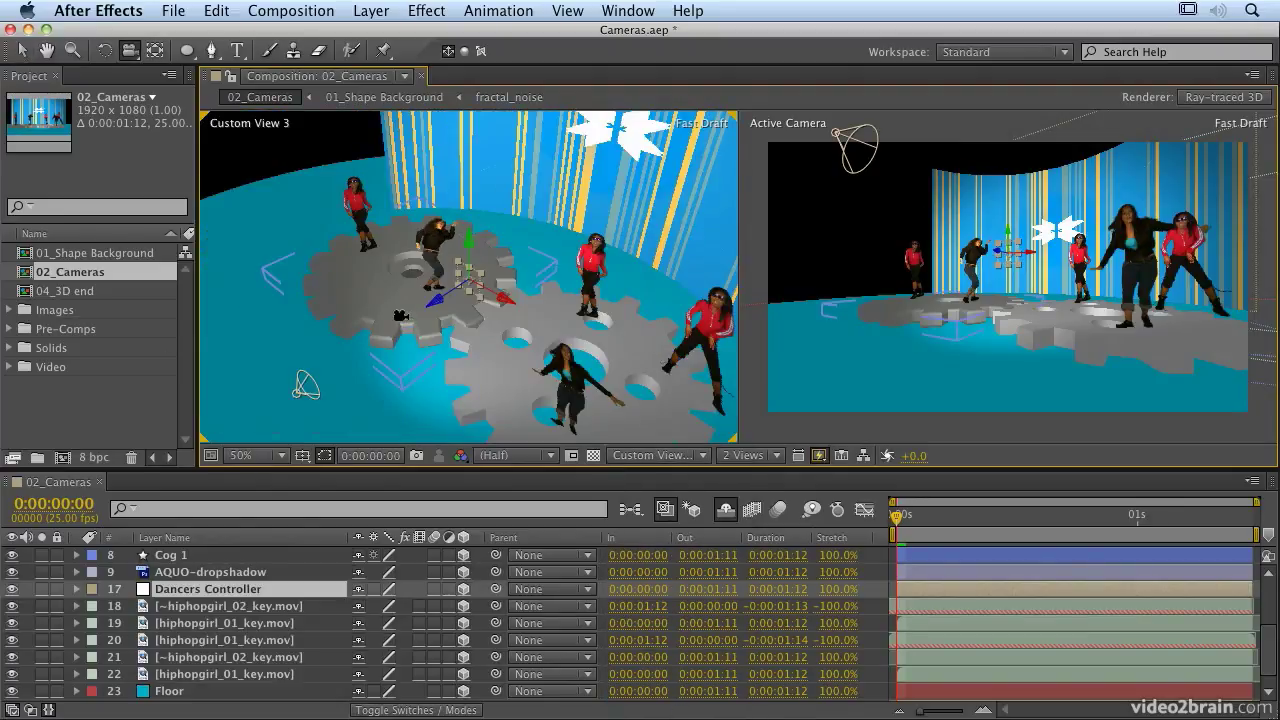
left_click_drag(427, 338, 384, 230)
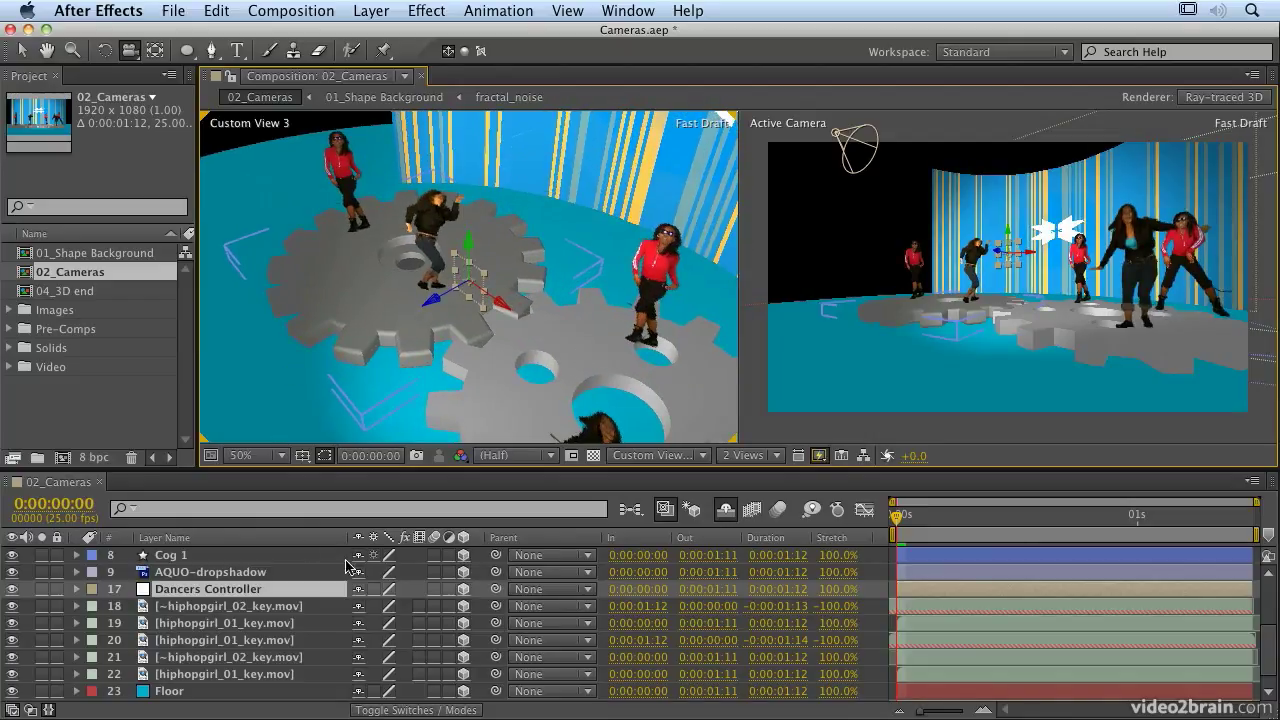
Frame dancer layer 20 in Custom View 3 with Look at Selected Layers, and reframe the whole scene with Look at All Layers.
left_click(268, 606)
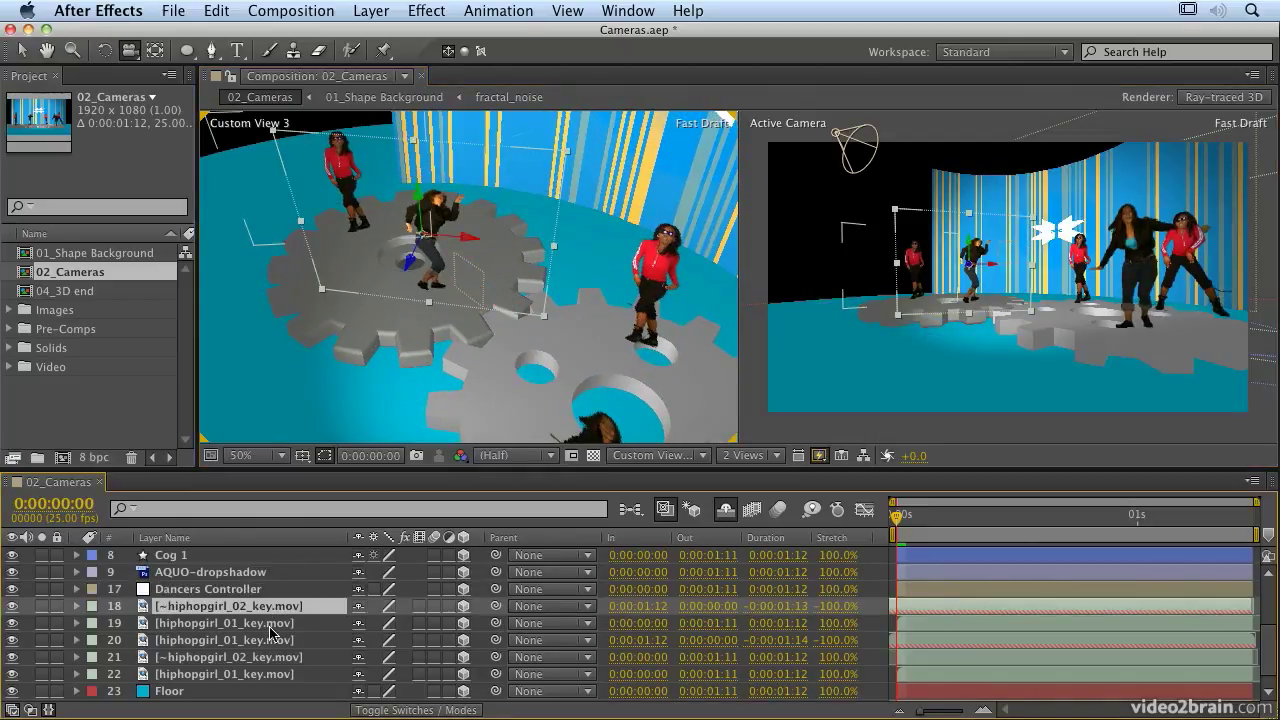
left_click(270, 627)
left_click(270, 643)
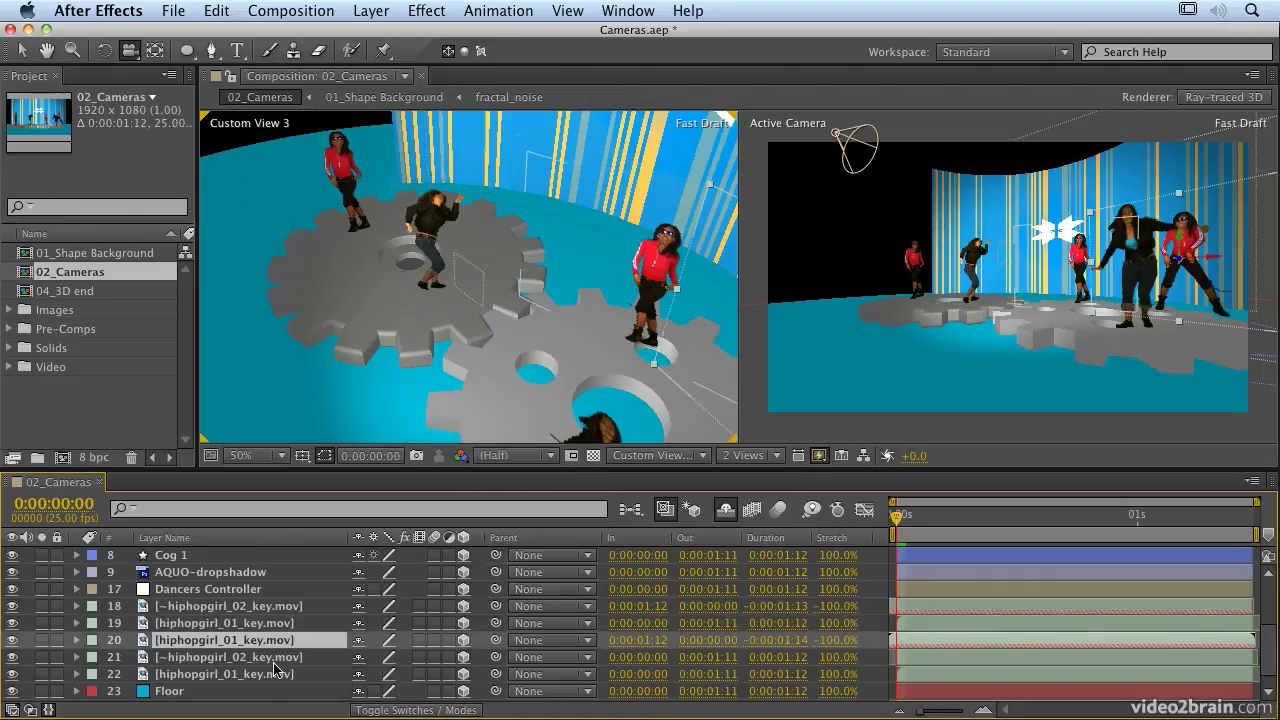
left_click(275, 660)
left_click(280, 641)
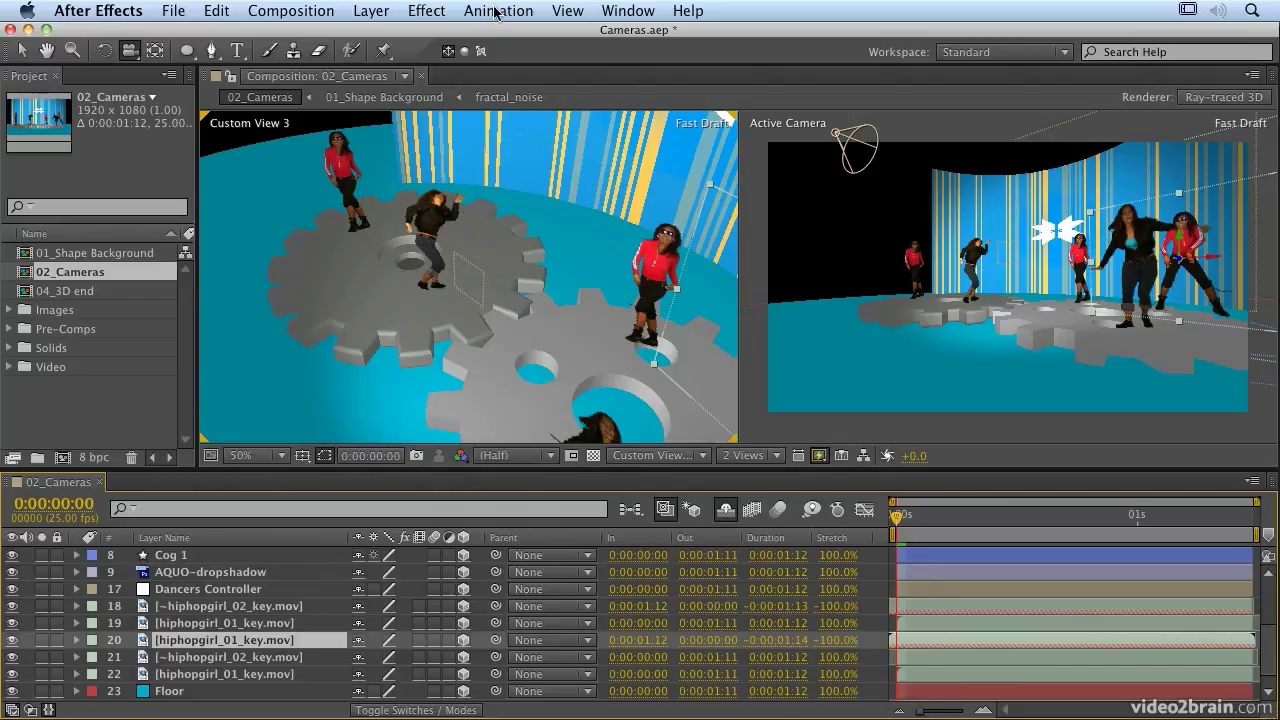
left_click(566, 11)
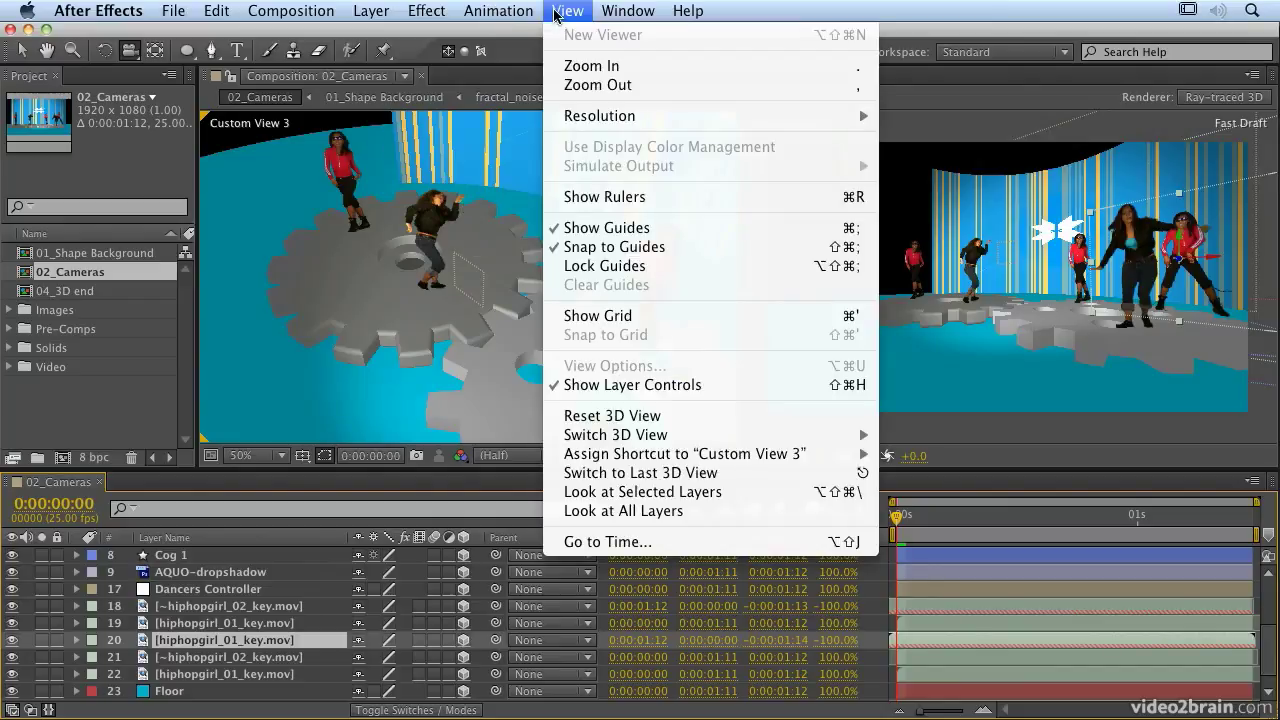
left_click(686, 492)
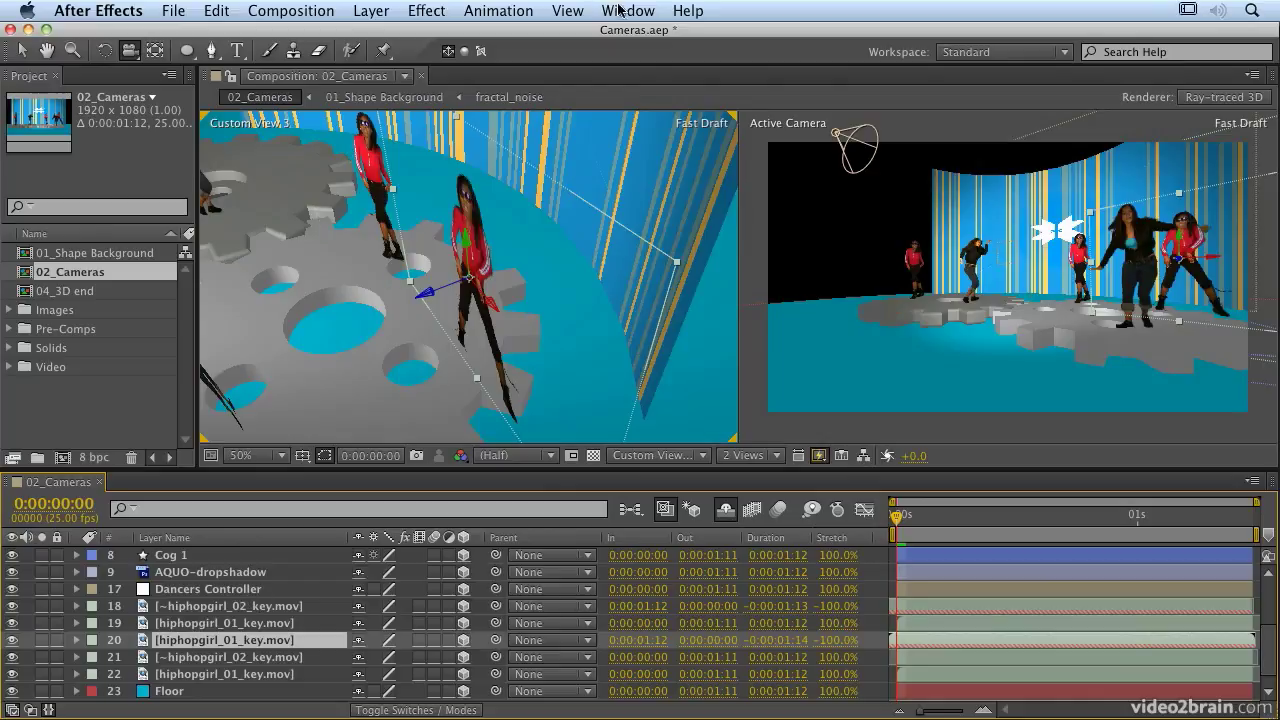
left_click(583, 18)
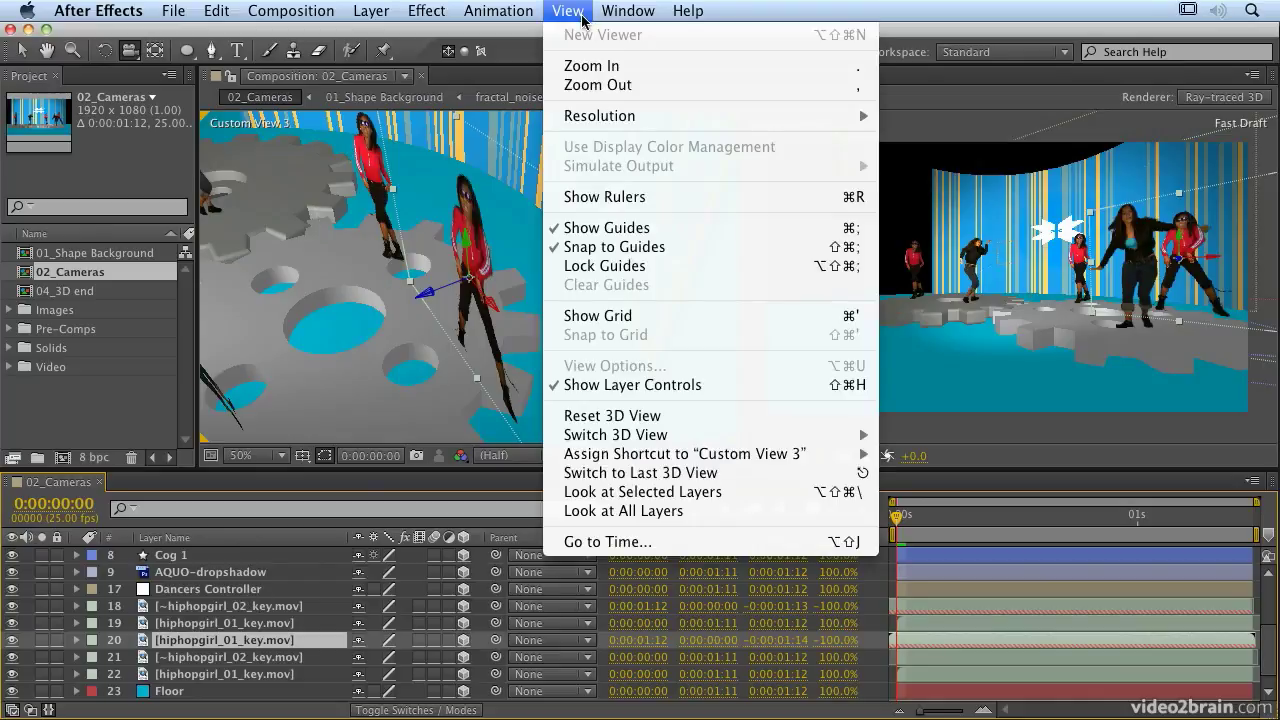
left_click(591, 512)
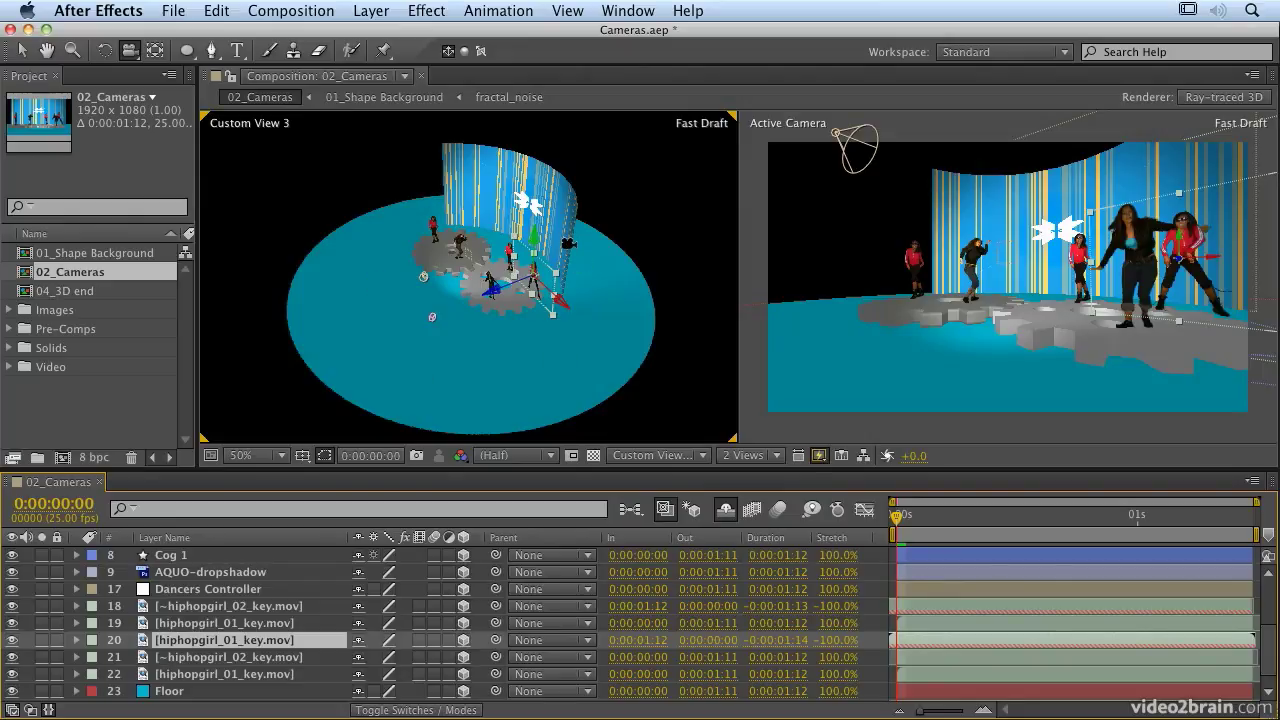
Reveal Camera 2's transform properties and orbit the camera in the Active Camera view to a position of about 1619, 609, -610.
left_click(262, 641)
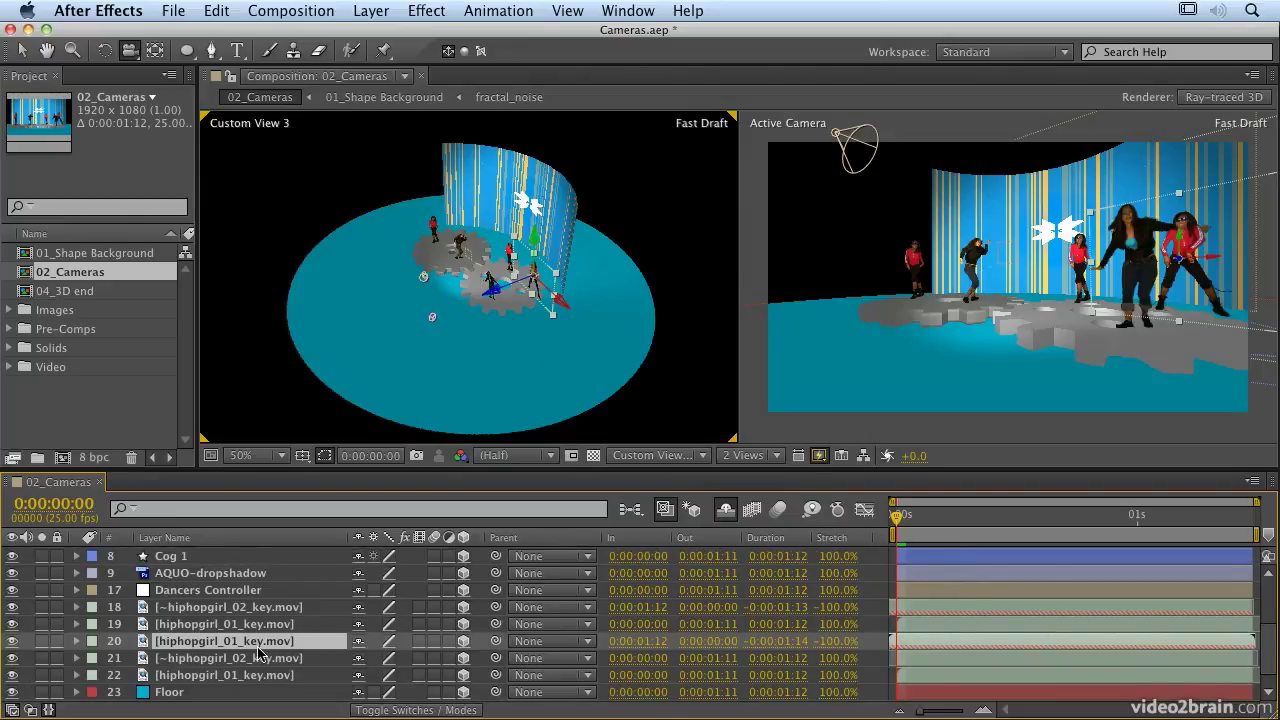
scroll(280, 600, "up", 6)
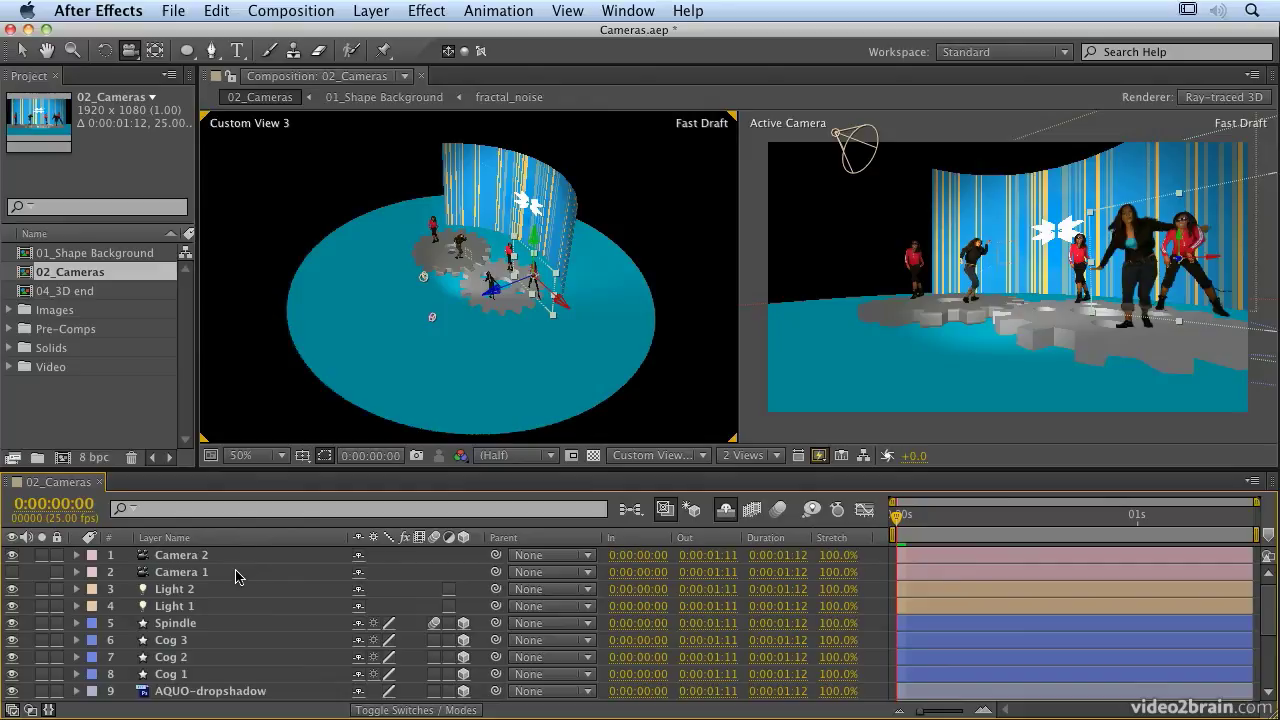
left_click(239, 557)
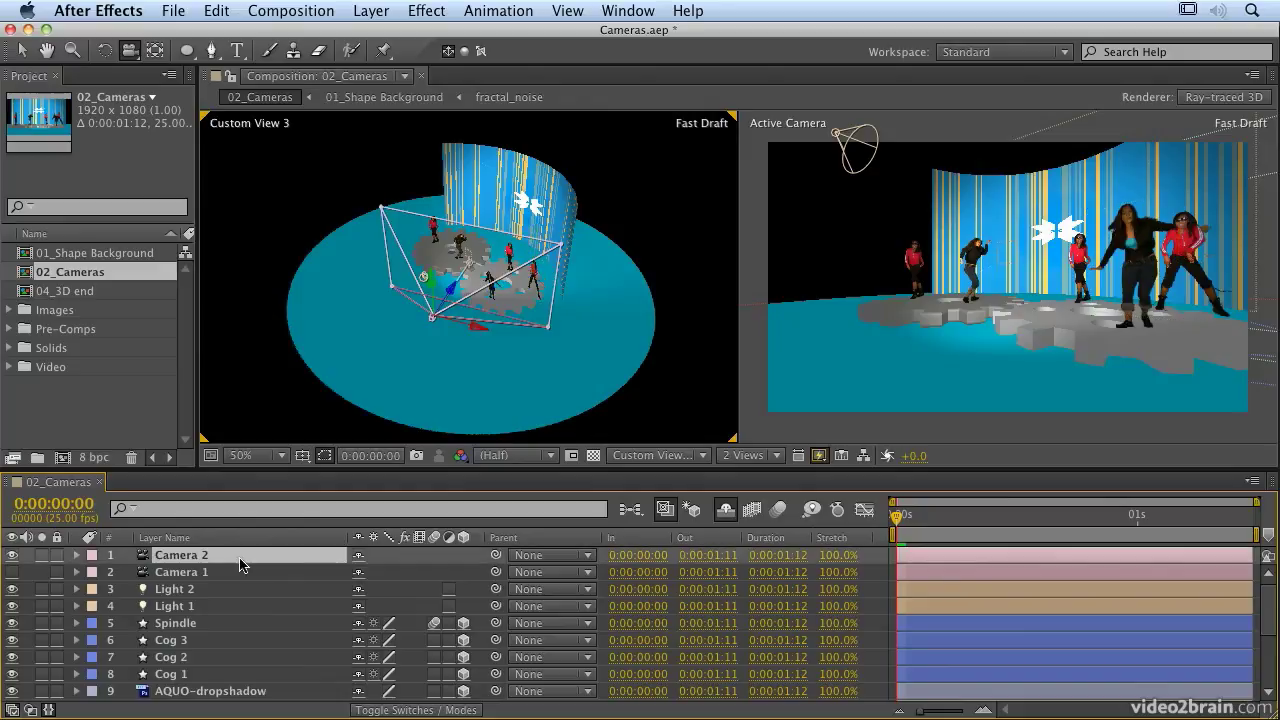
left_click(77, 557)
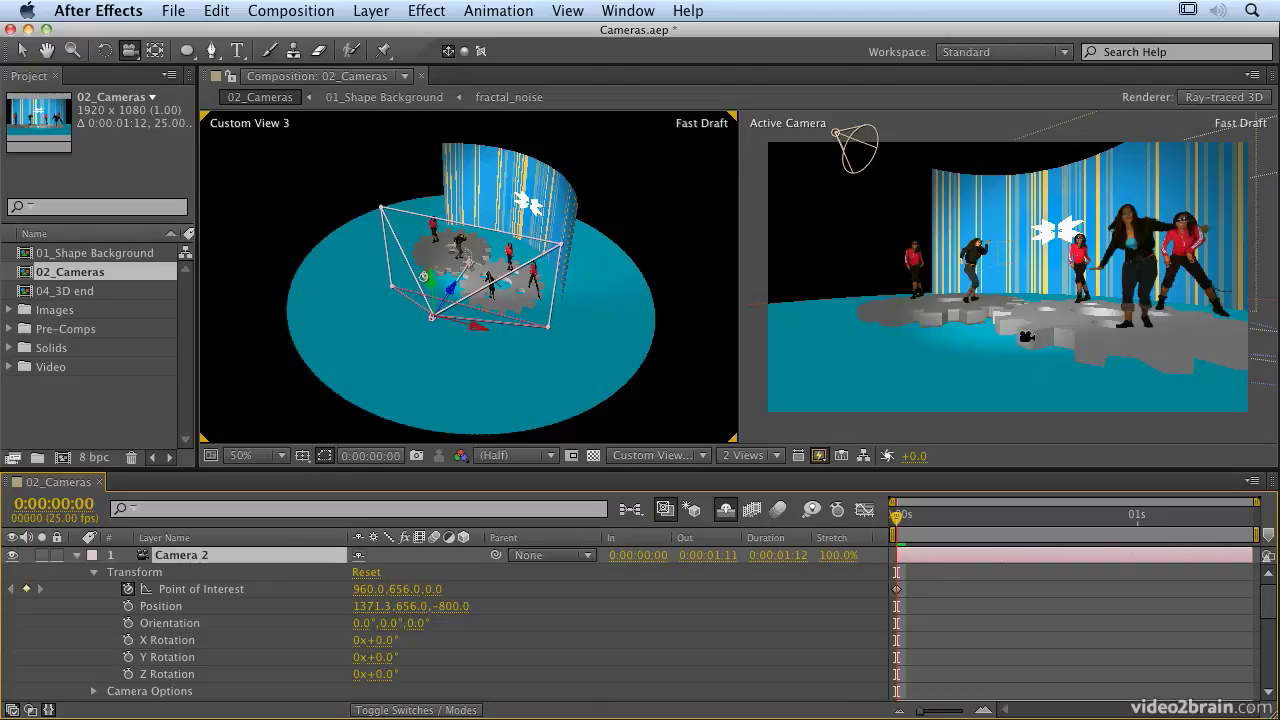
left_click_drag(1028, 299, 1007, 302)
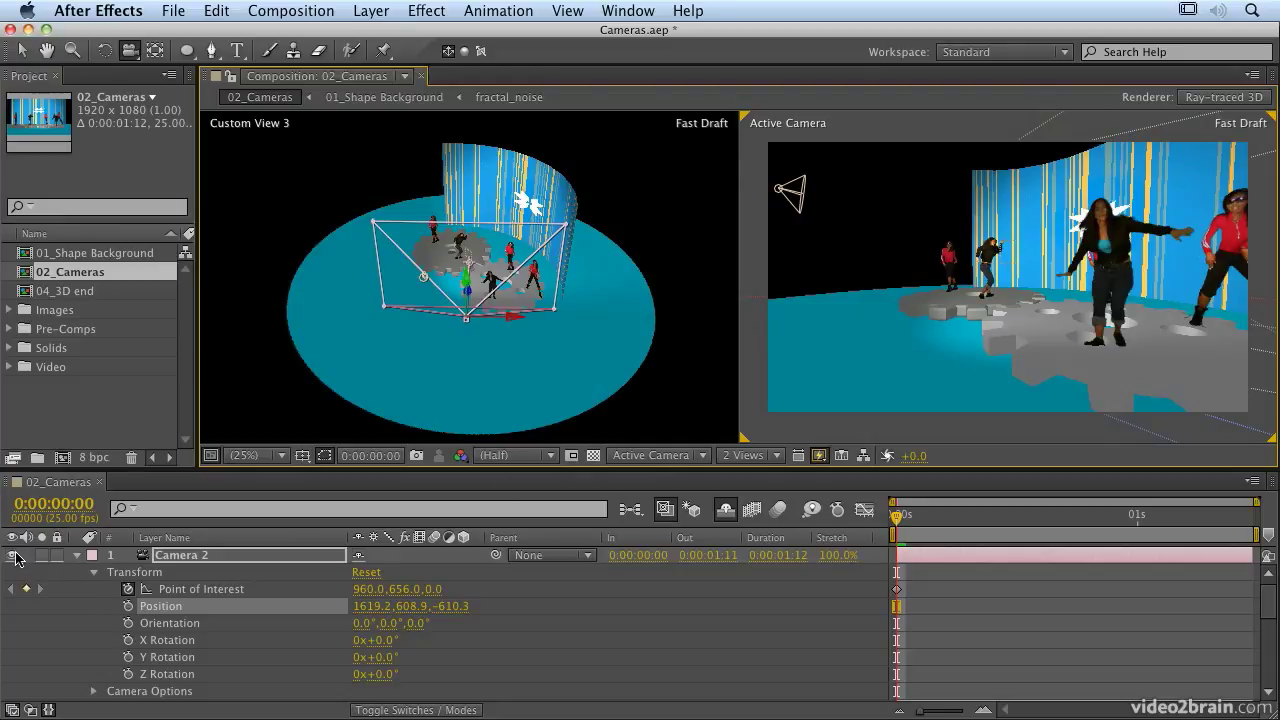
Toggle Camera 2's visibility off and on, and move the camera in the Active Camera view to about 1782, 551, -875.
left_click(13, 556)
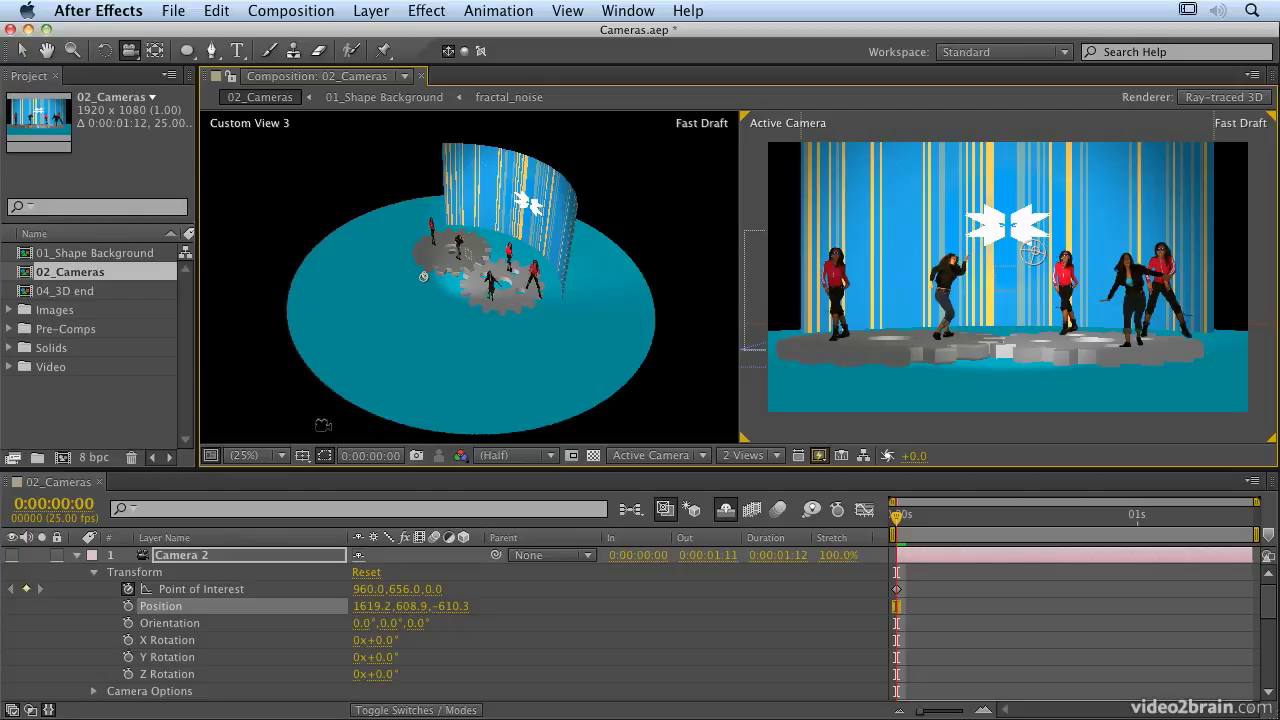
left_click(12, 556)
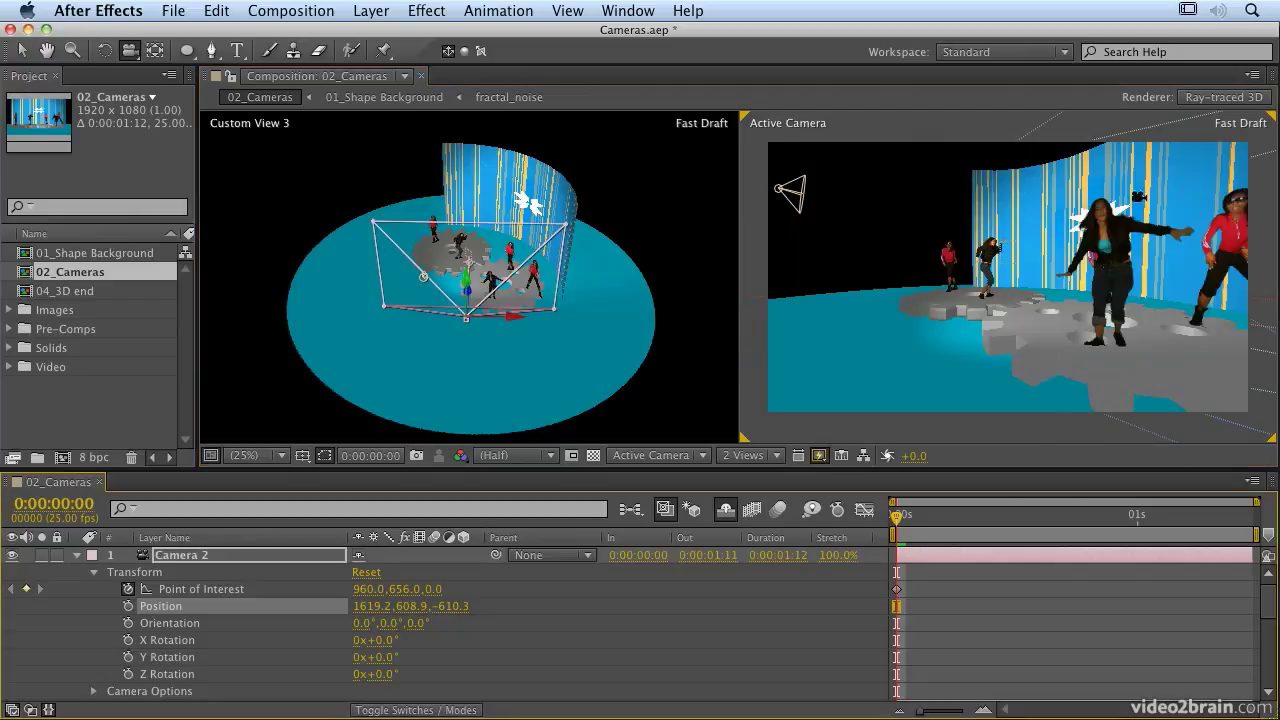
left_click_drag(1080, 276, 1089, 274)
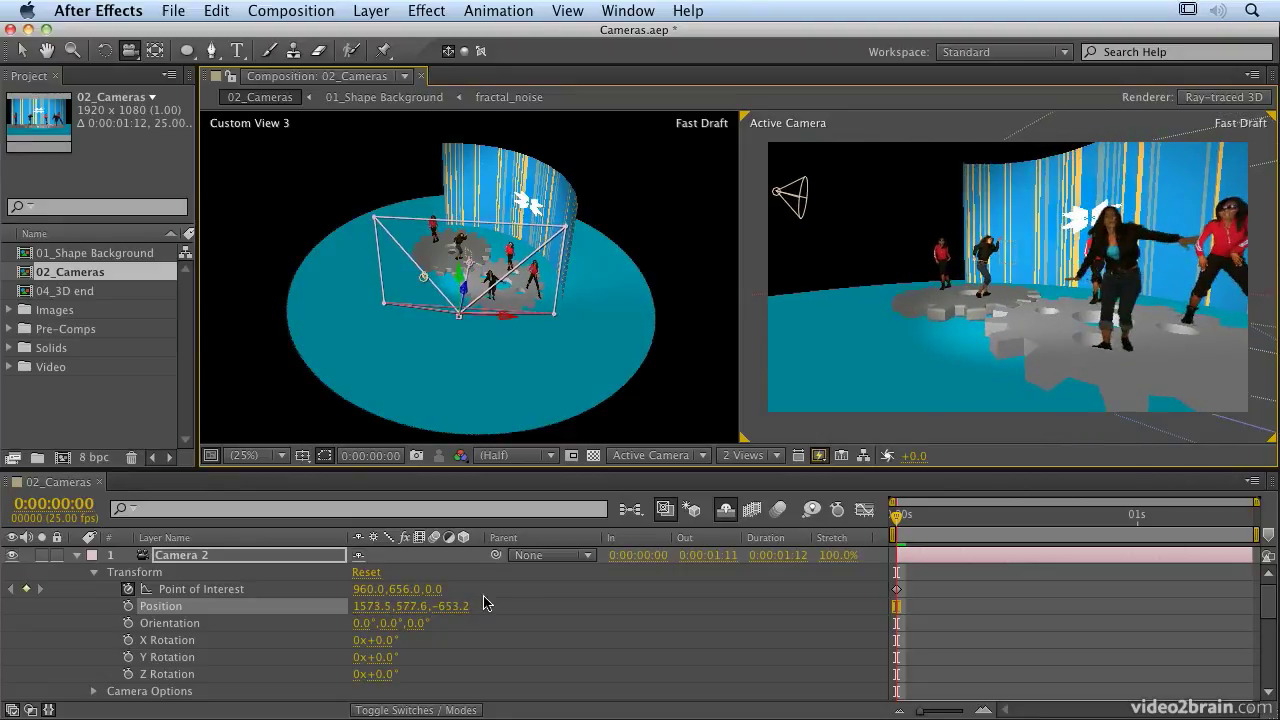
left_click_drag(1002, 296, 1006, 335)
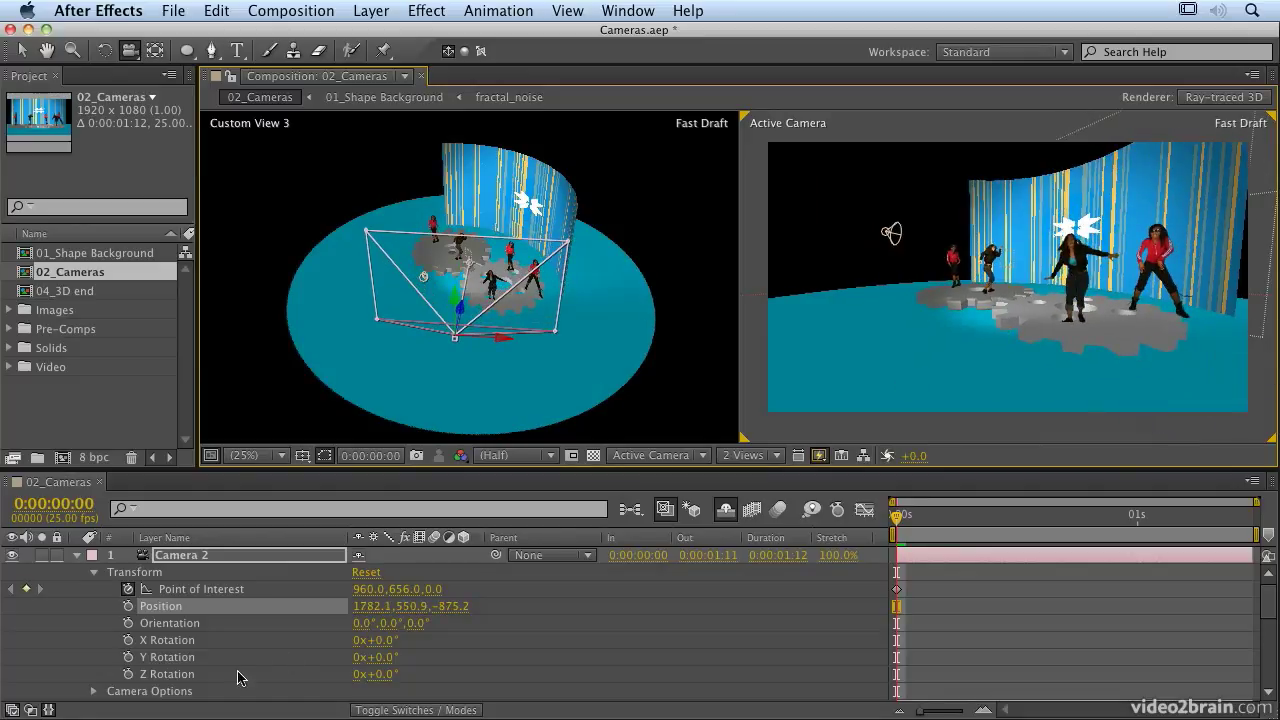
Enable keyframing for Camera 2's Position, Orientation and X, Y and Z Rotation at 0:00:00:00.
left_click(128, 606)
left_click(128, 623)
left_click(128, 640)
left_click(128, 657)
left_click(128, 674)
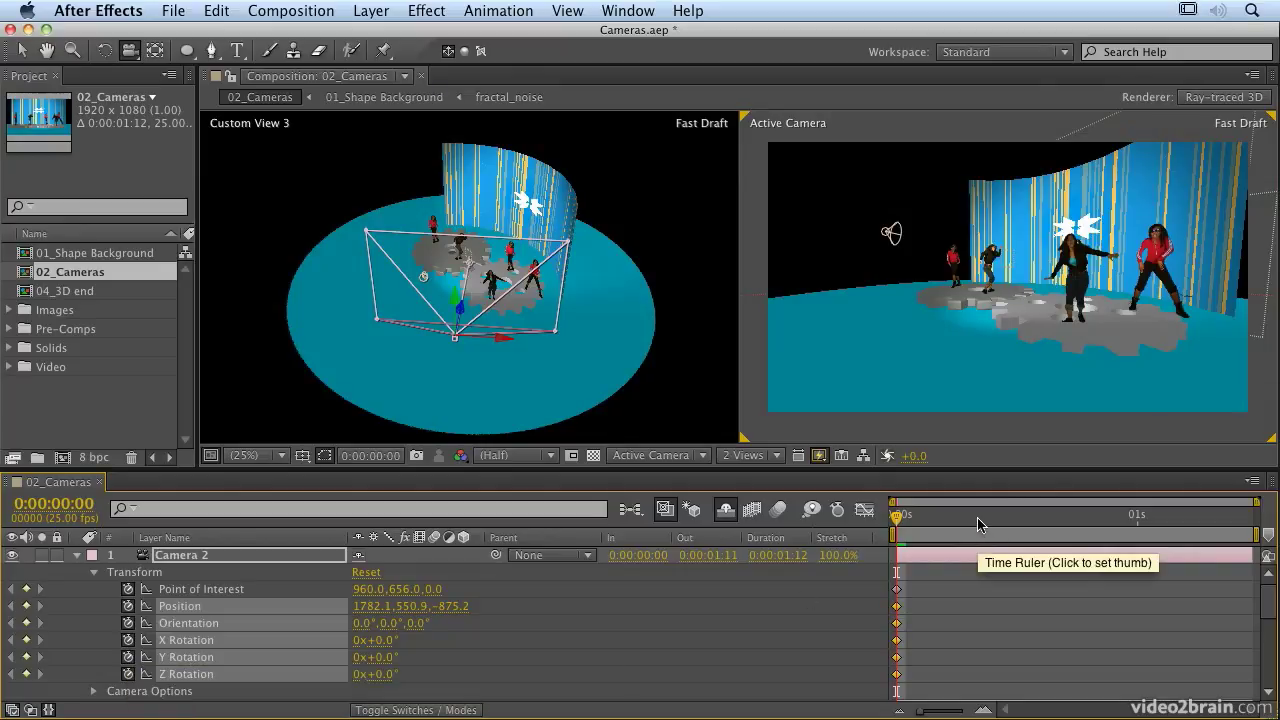
Remove the keyframing from Camera 2's Position, Orientation and X, Y and Z Rotation.
left_click(128, 606)
left_click(128, 623)
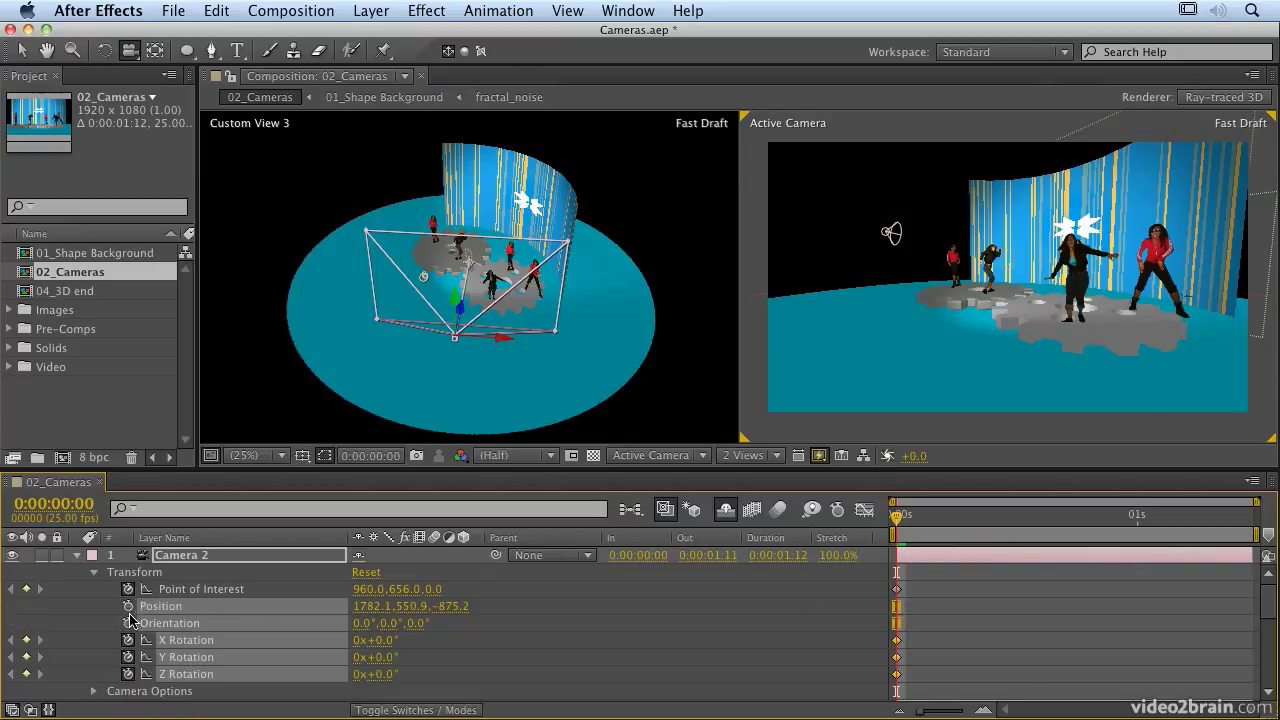
left_click(128, 640)
left_click(128, 657)
left_click(128, 674)
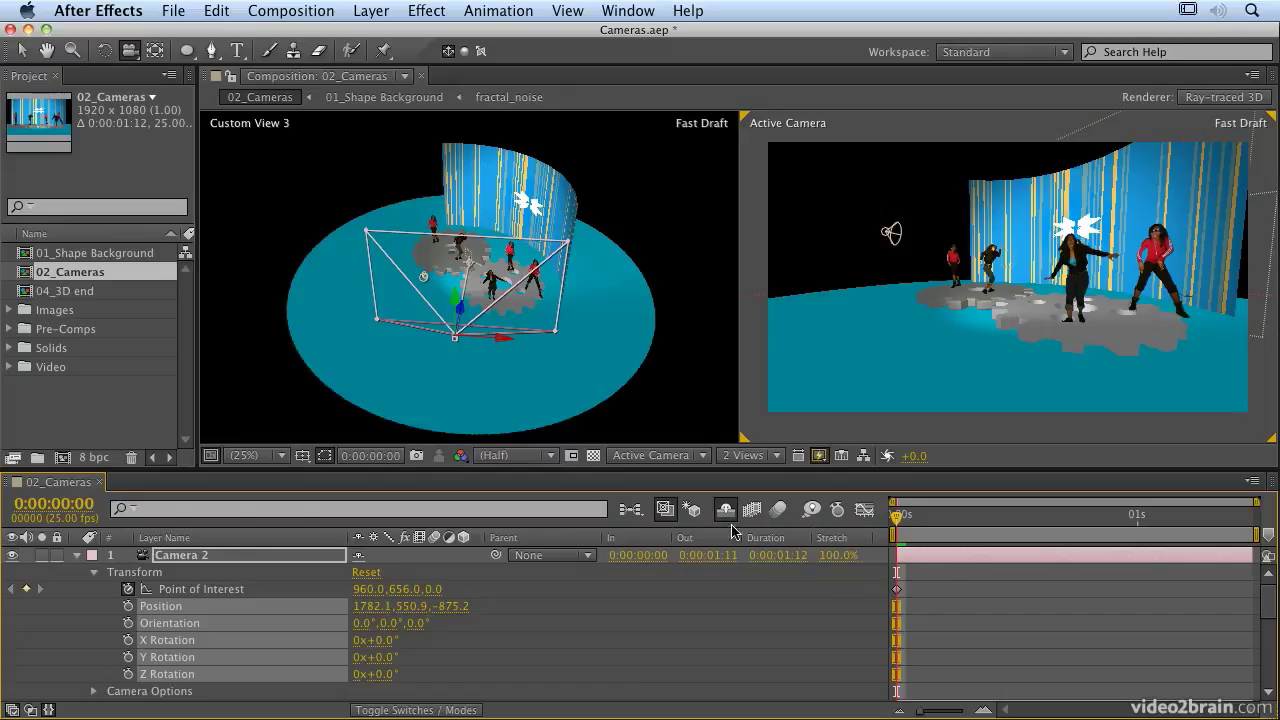
Turn on auto-keyframing and nudge Camera 2 to record a Position keyframe of about 1797, 551, -861 at 0:00:00:00.
left_click(838, 511)
left_click_drag(978, 359, 1015, 356)
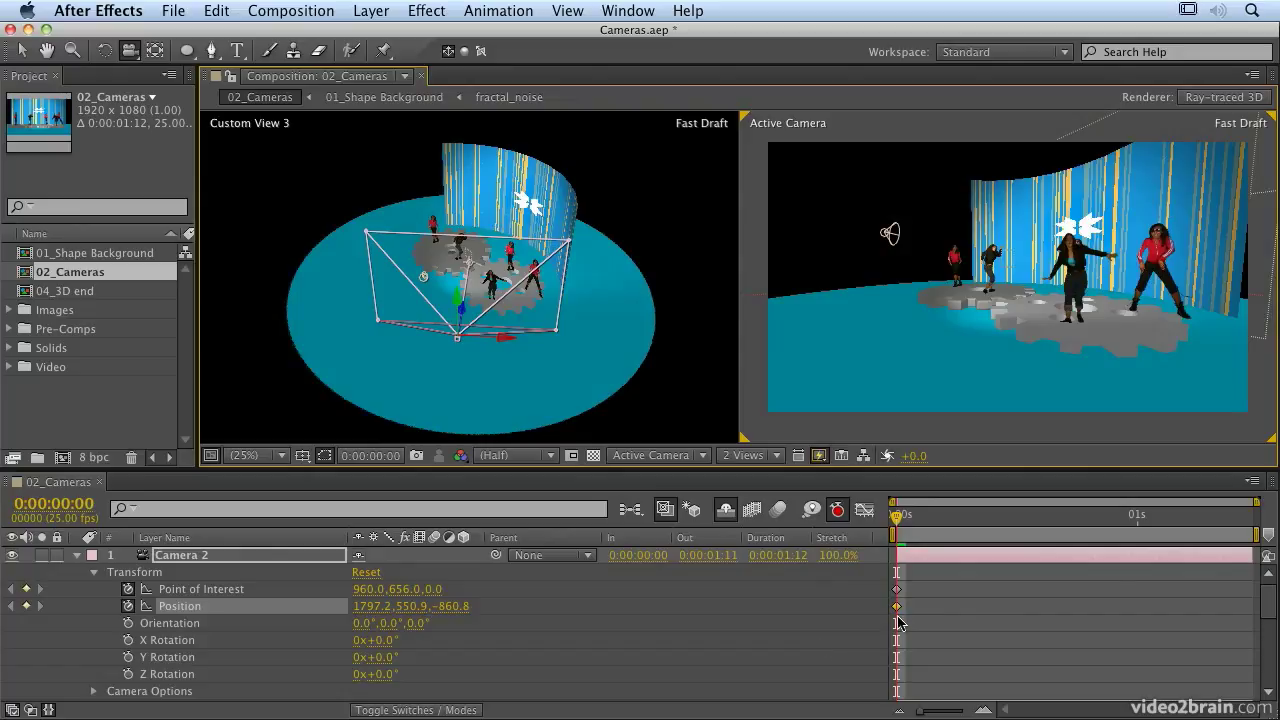
At 0:00:01:11, orbit, pull back and track Camera 2 to the far side of the stage, recording Position and Point of Interest keyframes.
left_click_drag(960, 516, 1243, 518)
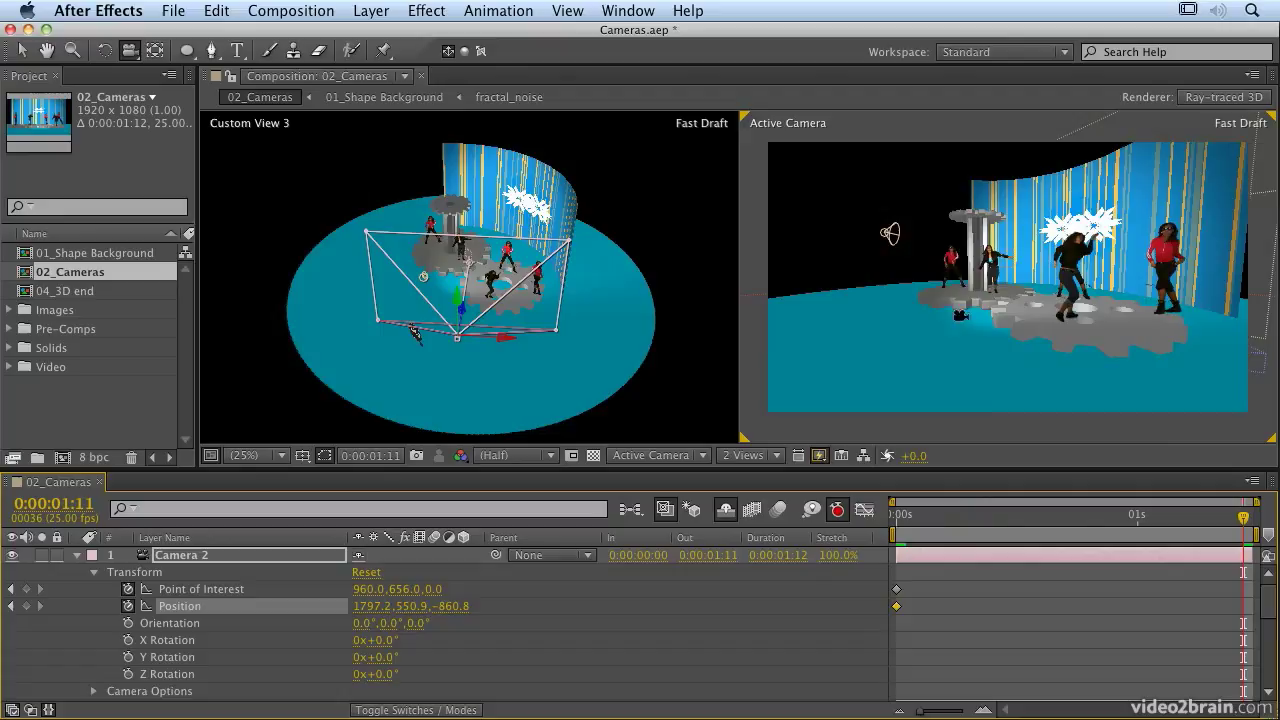
left_click_drag(959, 284, 1126, 277)
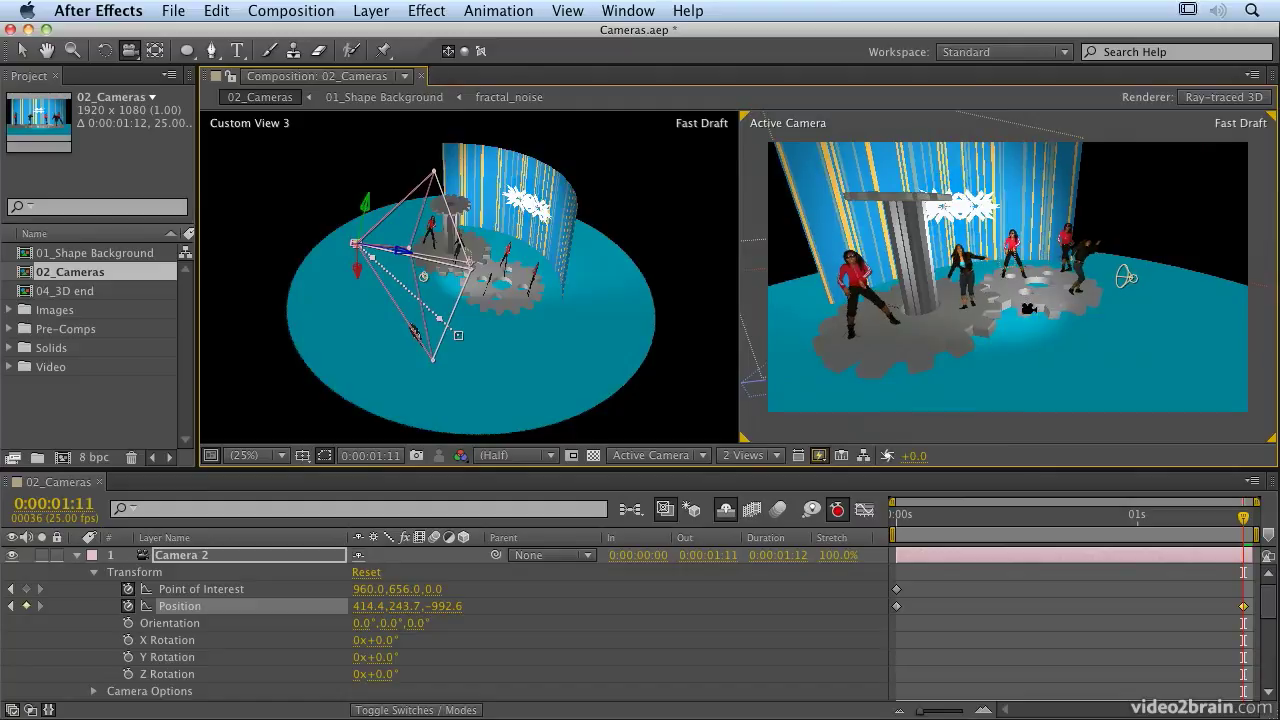
left_click_drag(1126, 277, 1076, 277)
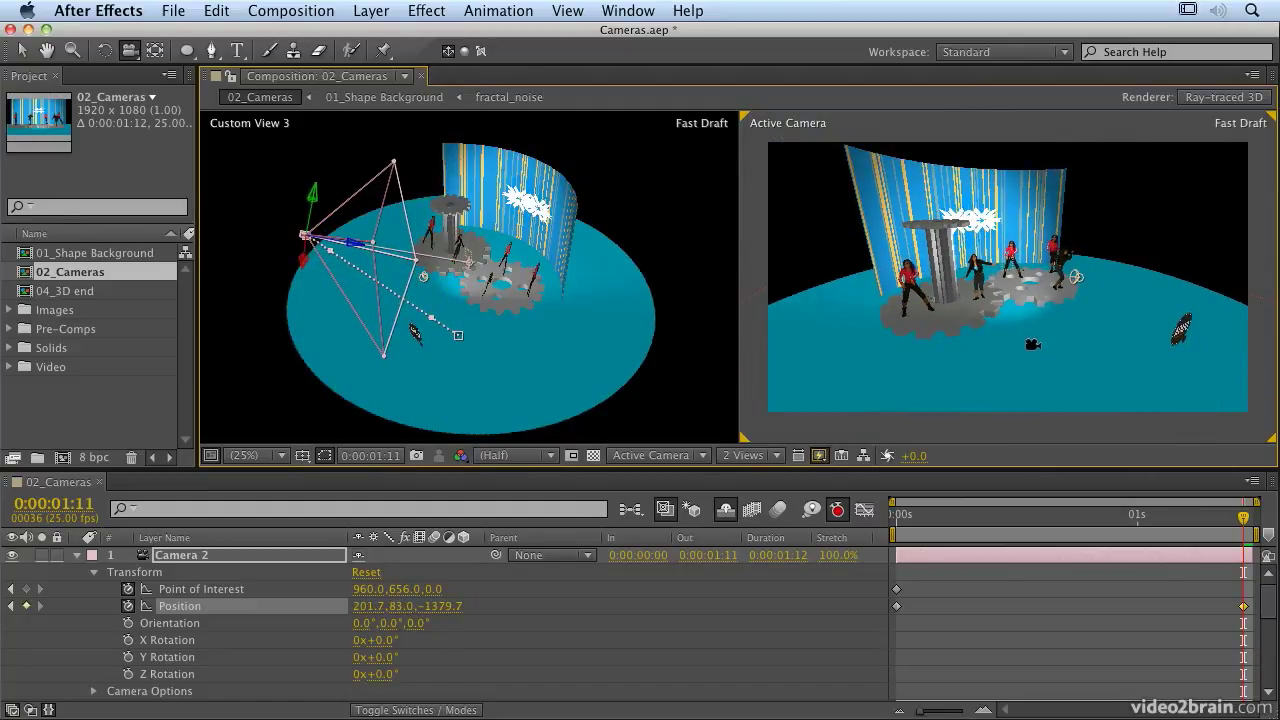
mouse_move(1033, 340)
left_mouse_down()
mouse_move(1039, 306)
mouse_move(1036, 320)
left_mouse_up()
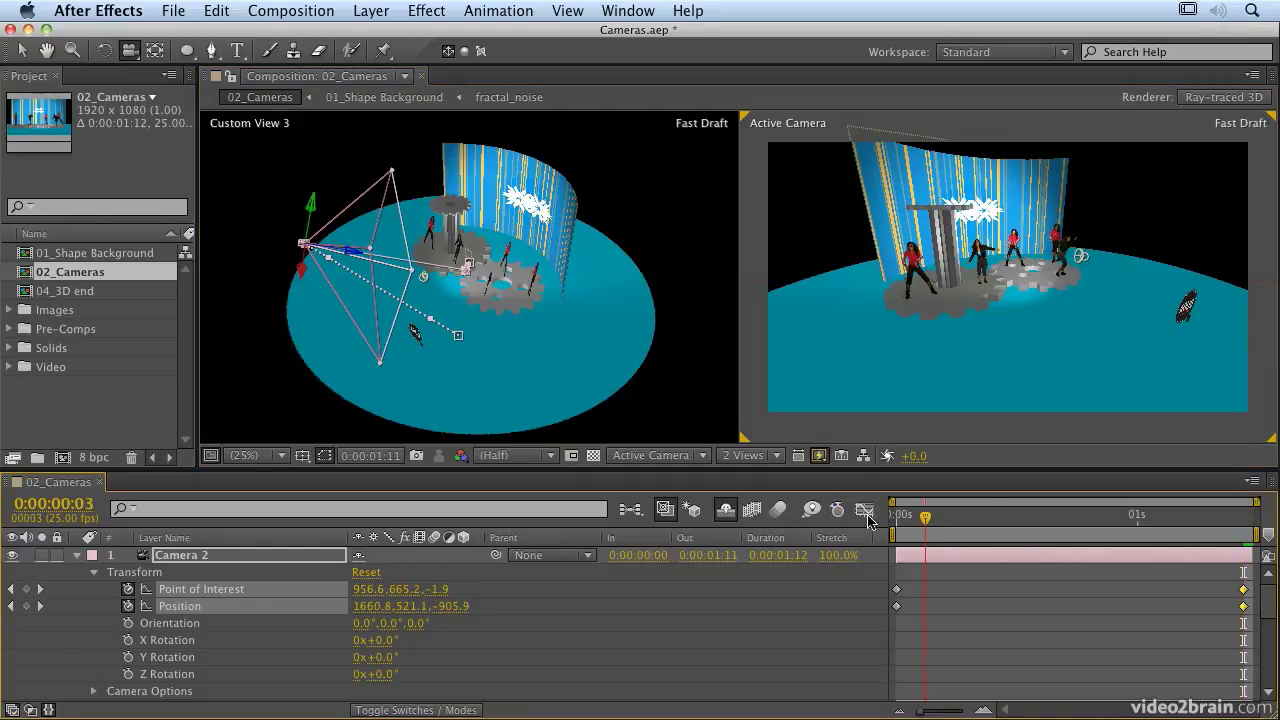
Return to the first frame, preview the Camera 2 animation and scrub through its opening frames.
key("Home")
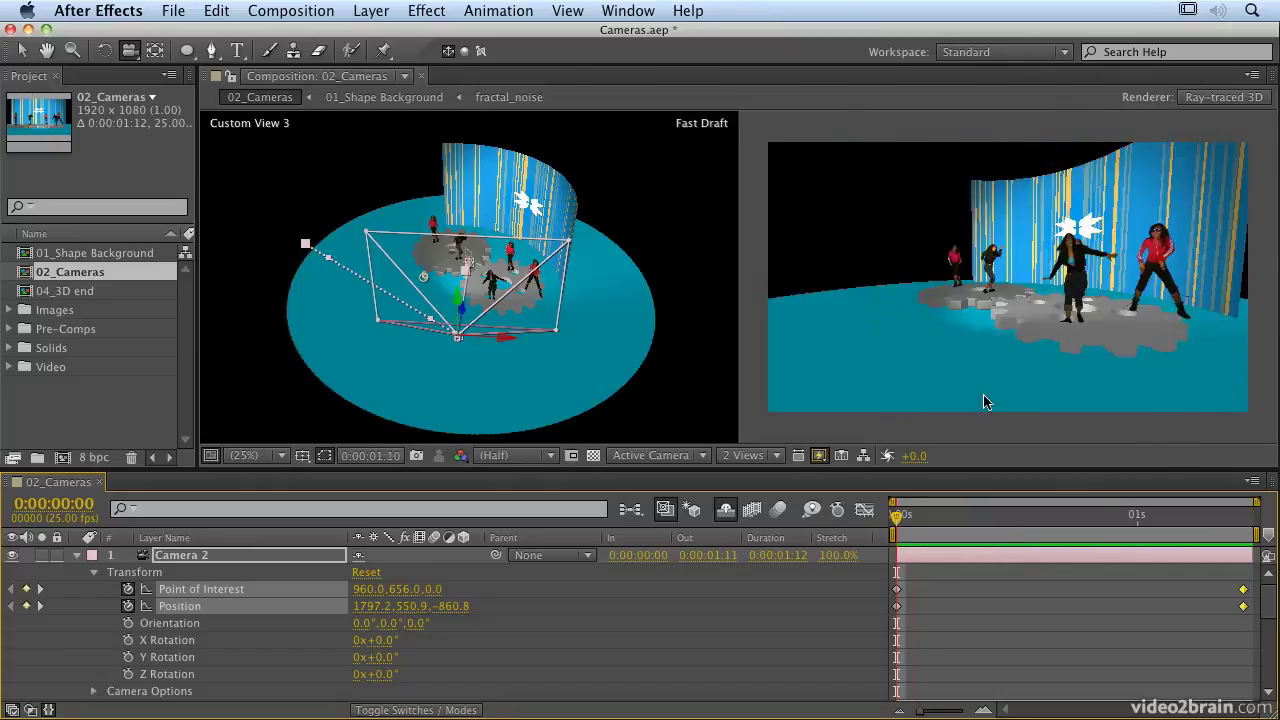
left_click(956, 522)
left_click_drag(952, 522, 870, 522)
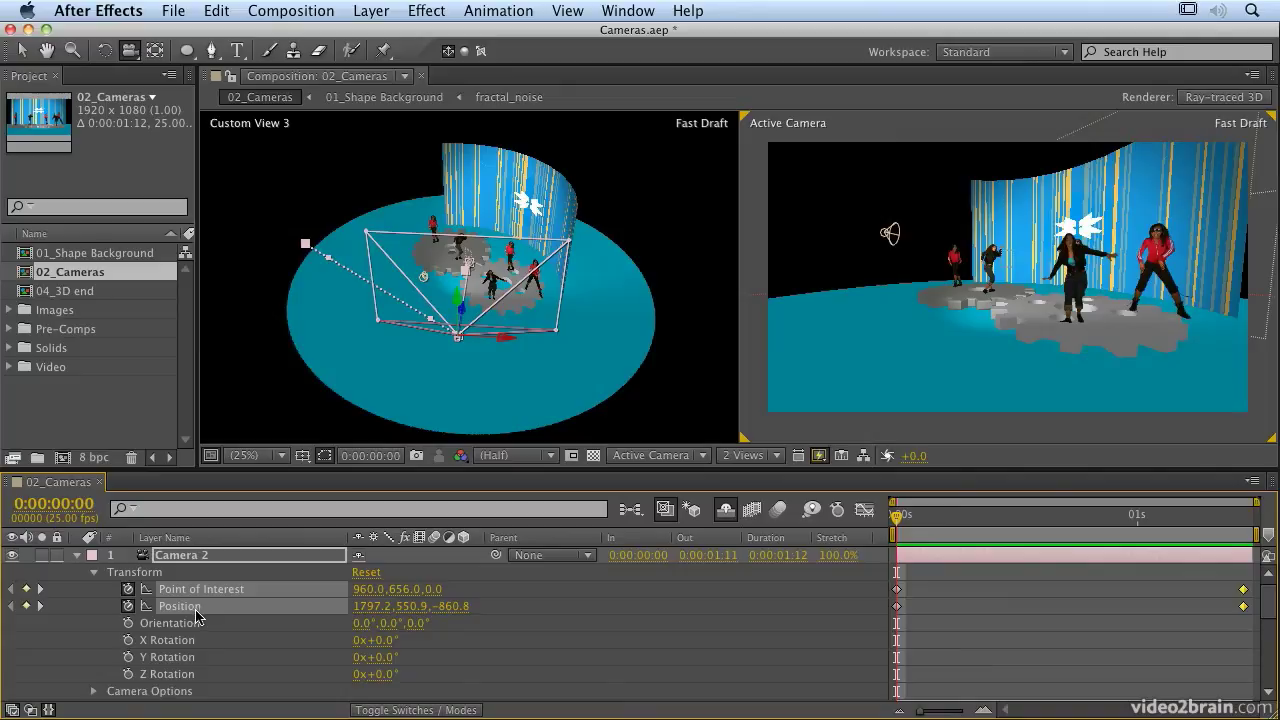
Collapse Camera 2's properties, select dancer layer 19 and aim the Active Camera at it with Look at Selected Layers.
left_click(77, 558)
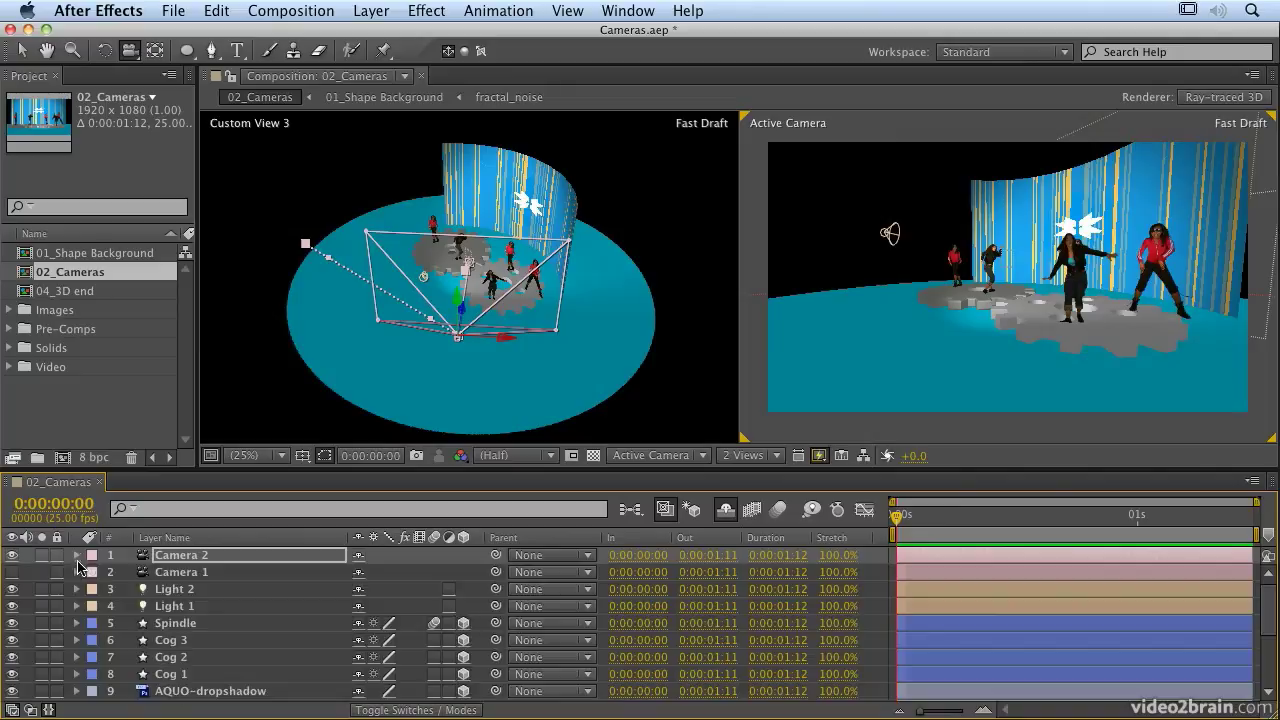
scroll(220, 614, "down", 3)
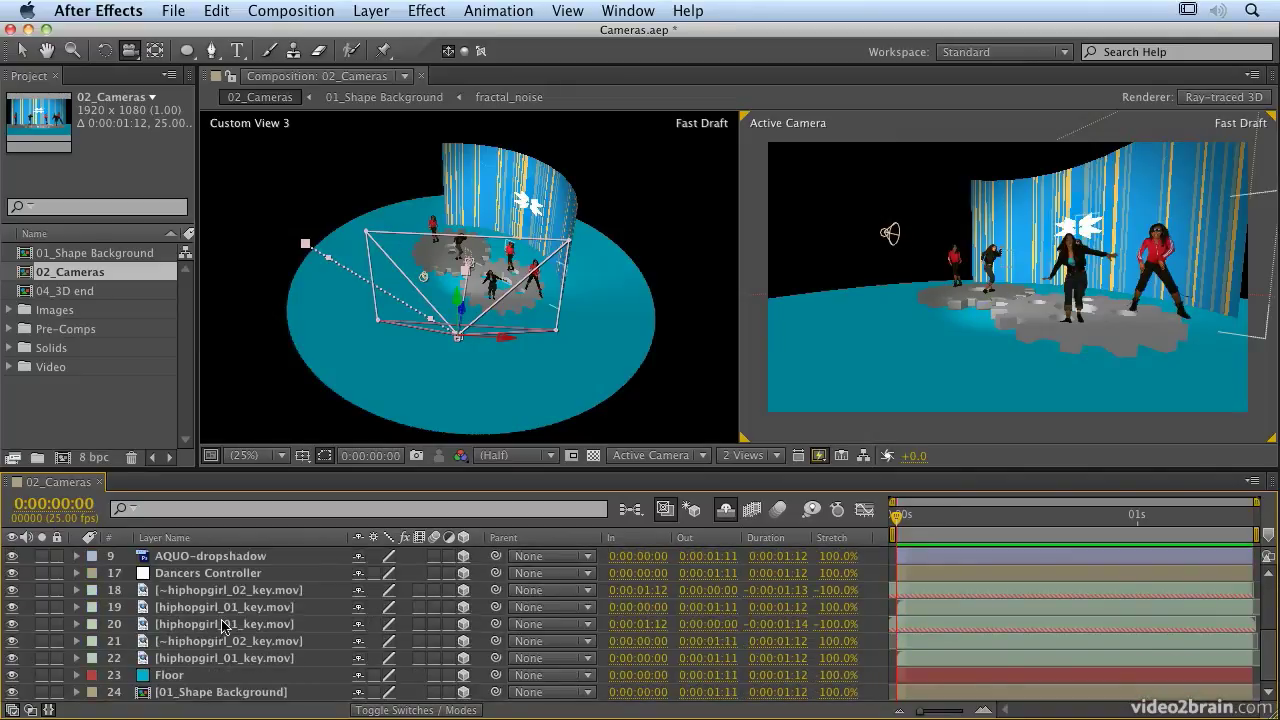
left_click(228, 627)
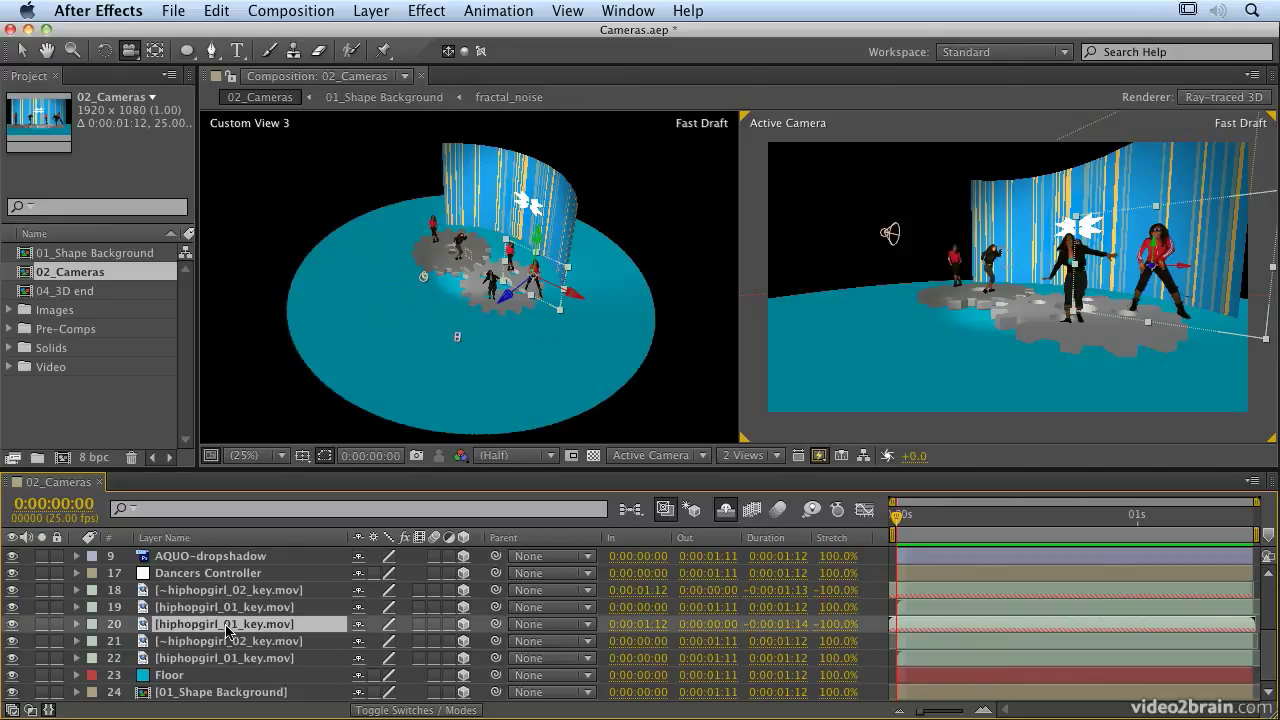
left_click(230, 592)
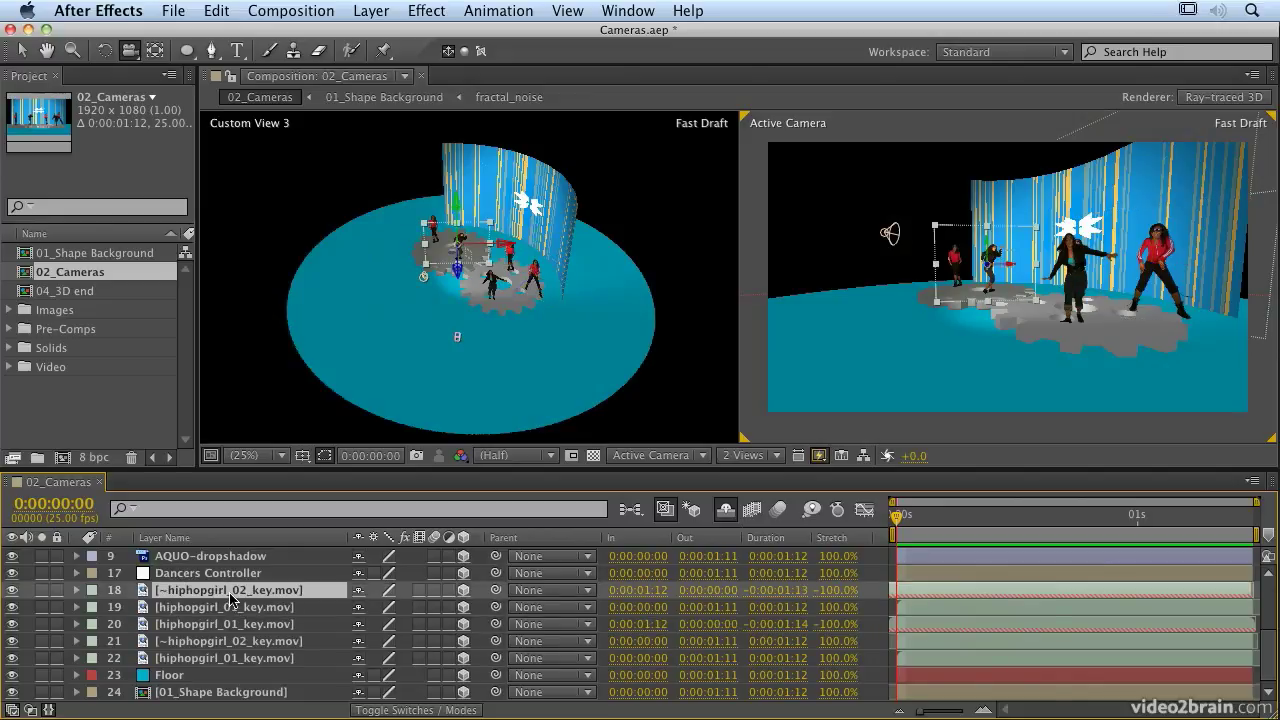
left_click(230, 607)
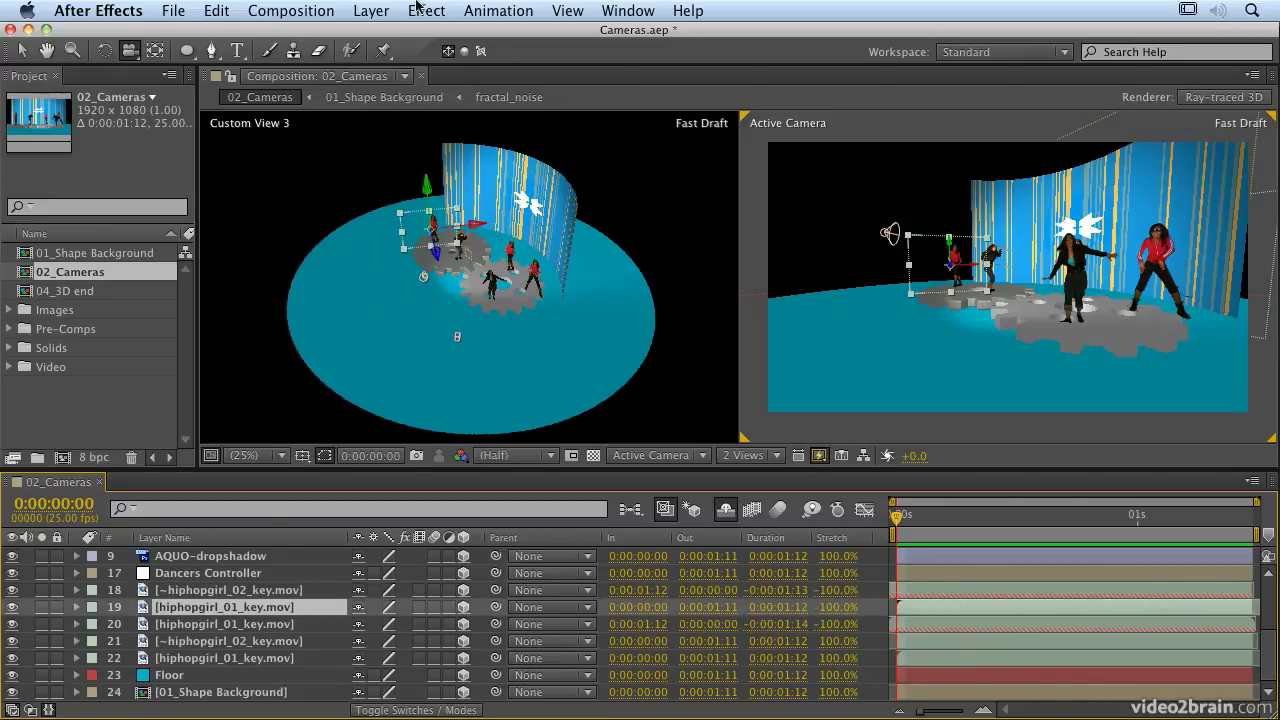
left_click(567, 11)
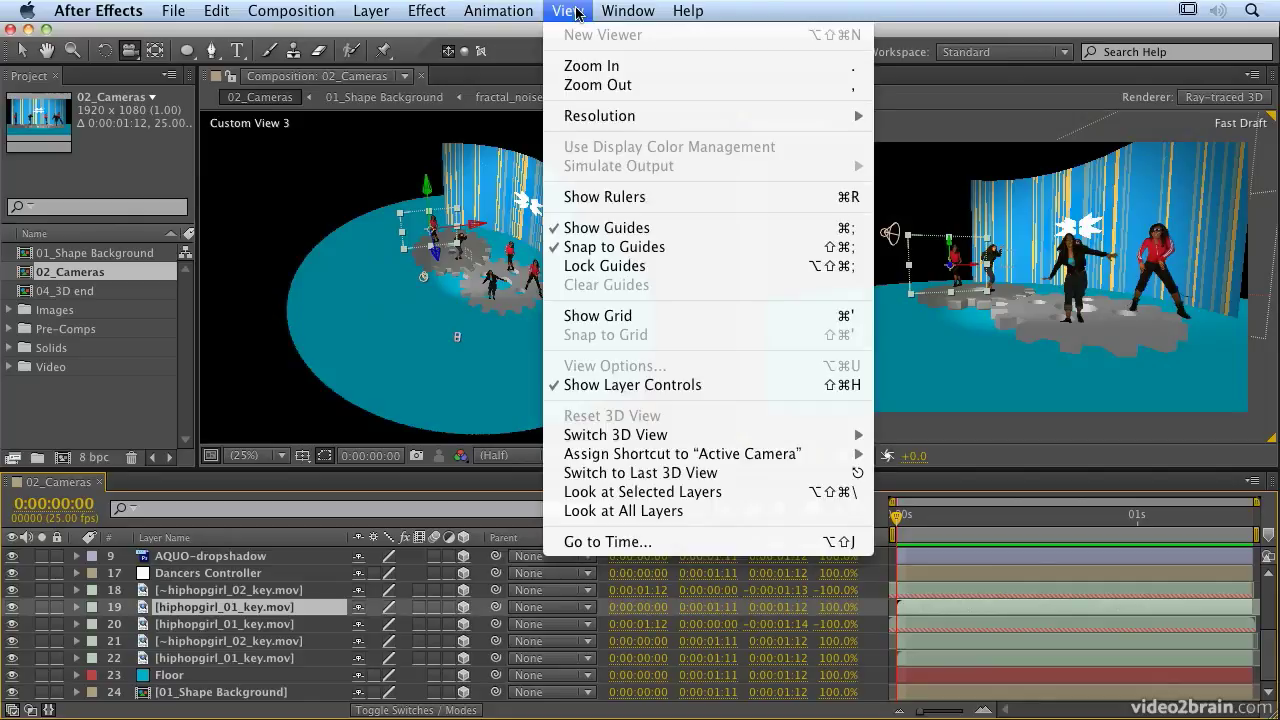
left_click(630, 491)
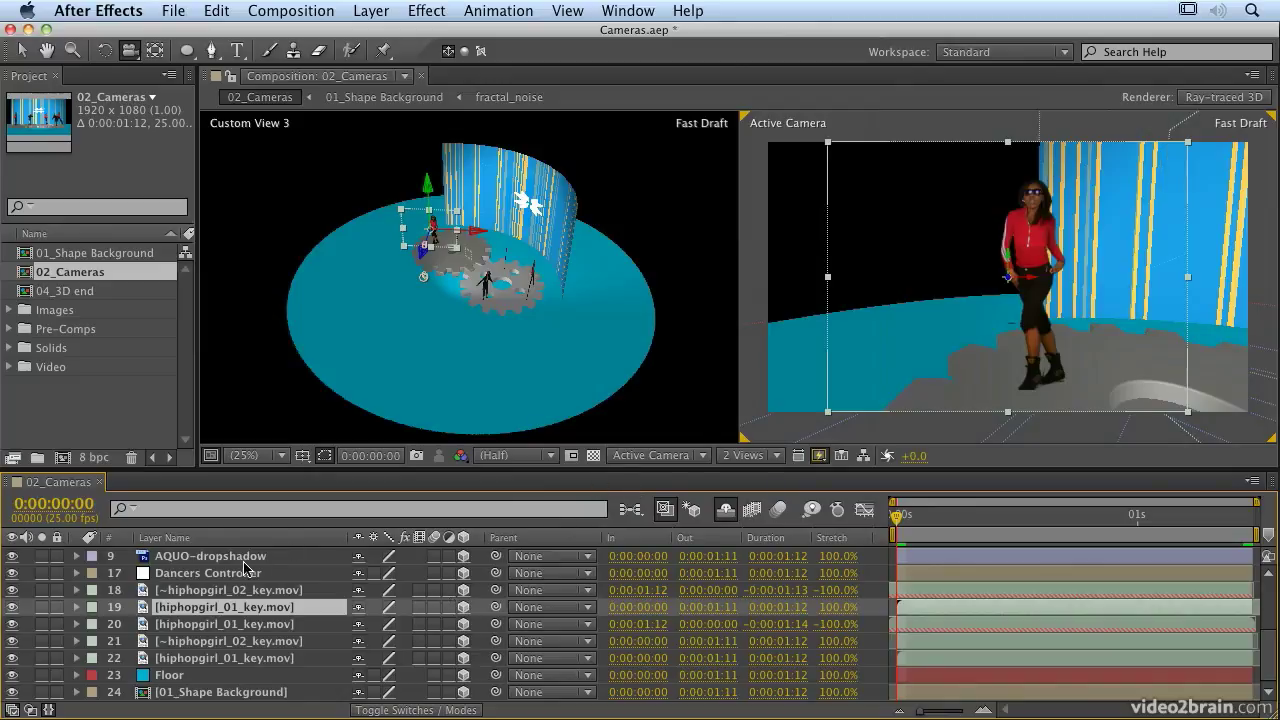
Turn on auto-keyframing and reframe the Active Camera at the first frame with Look at All Layers.
scroll(254, 558, "up", 4)
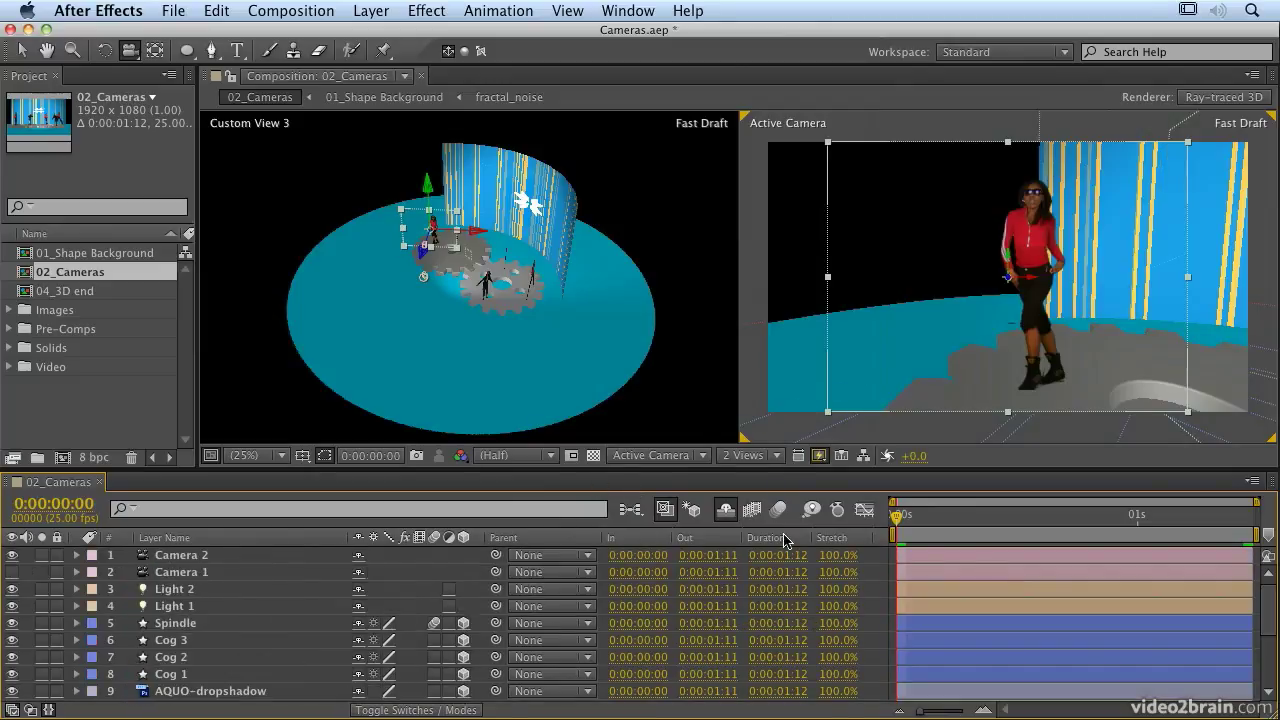
left_click(837, 510)
left_click(566, 11)
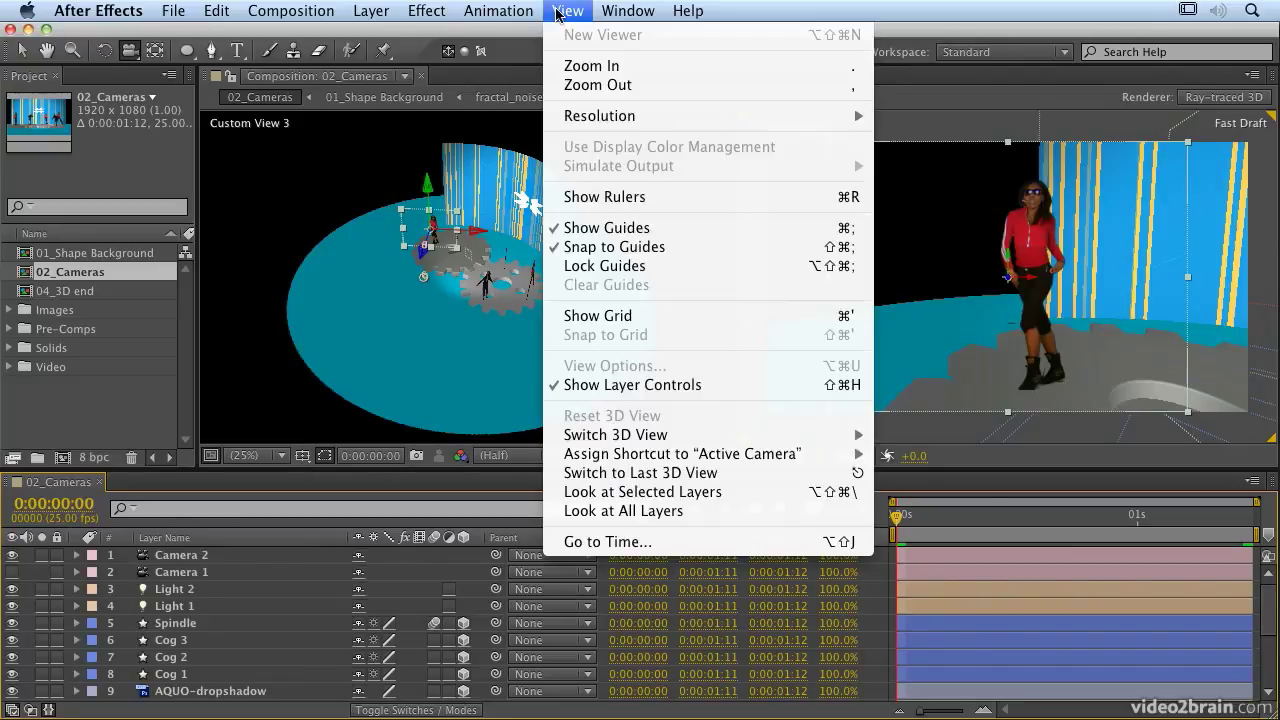
left_click(598, 511)
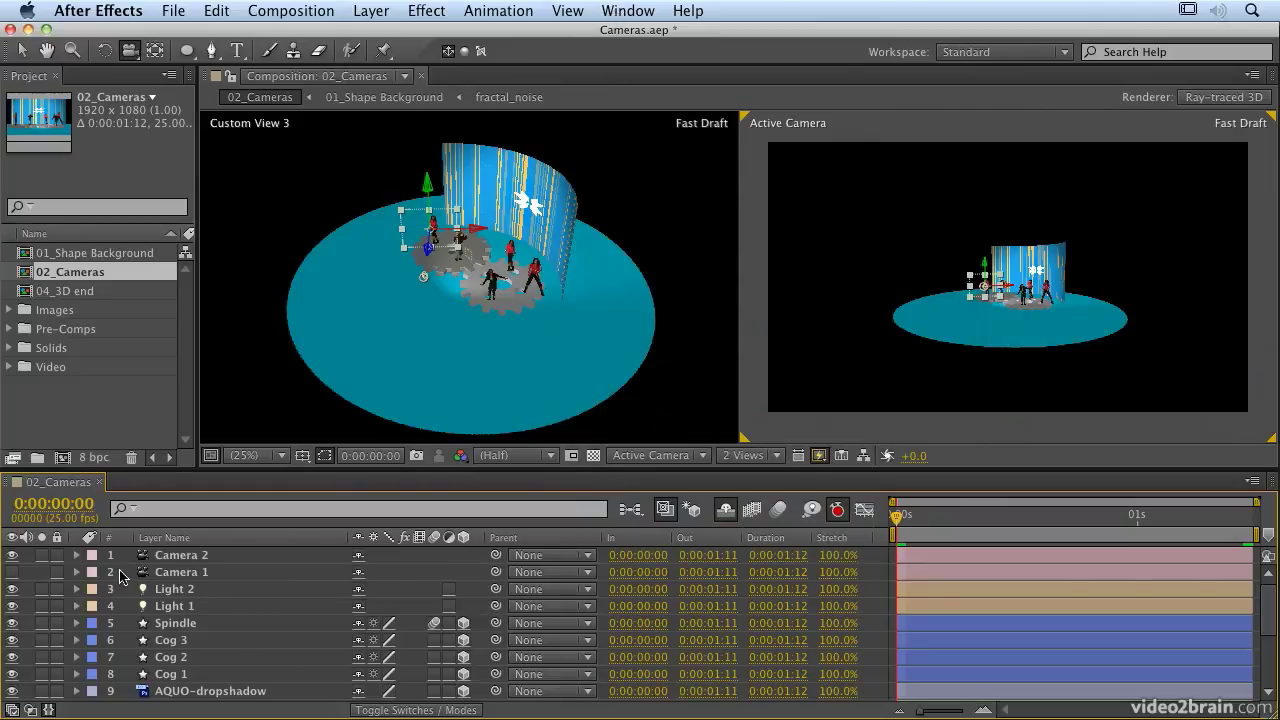
Reveal Camera 2's keyframed properties and move the current time to 0:00:01:11.
left_click(171, 562)
key("u")
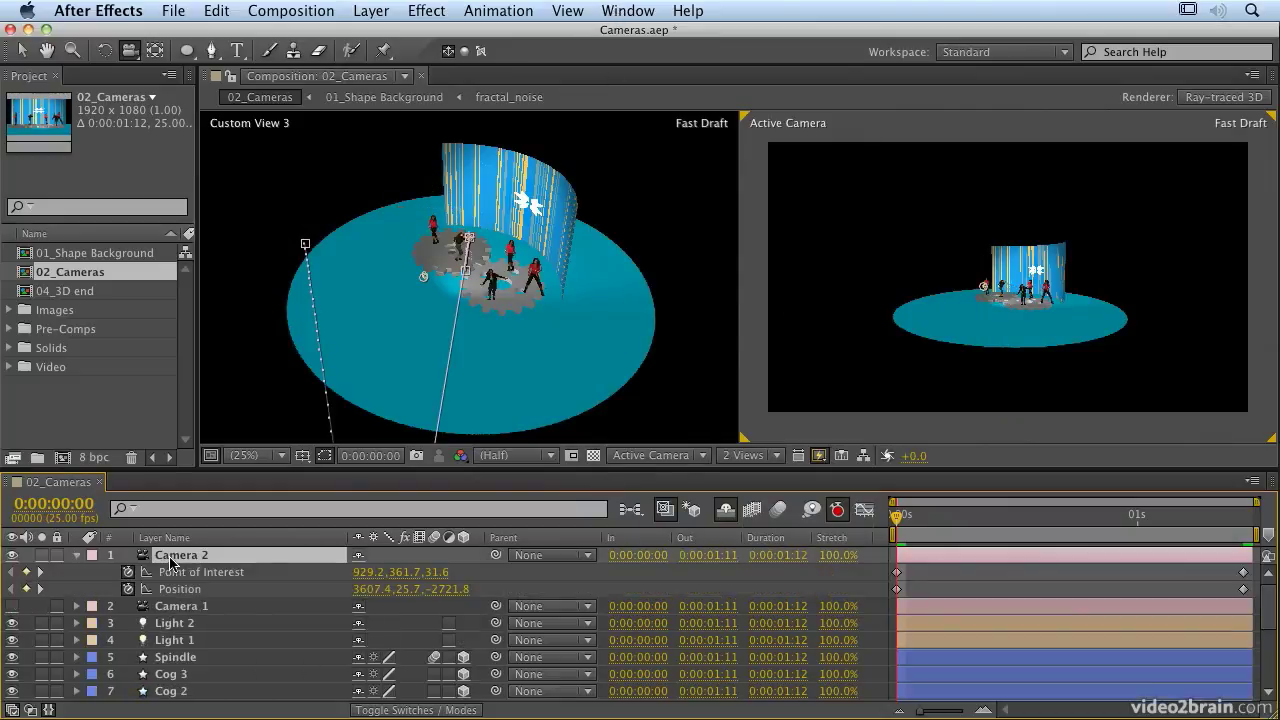
left_click_drag(964, 526, 1245, 525)
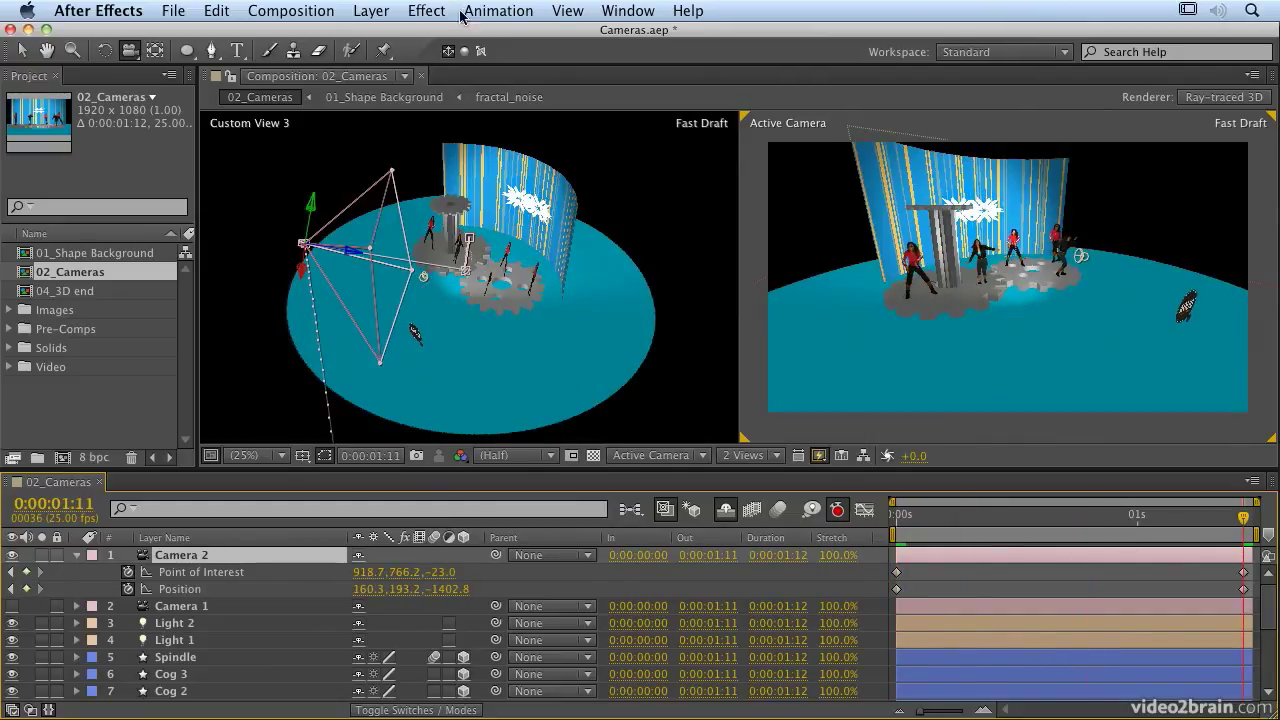
Aim the Active Camera at dancer layer 22 with Look at Selected Layers, and preview the animation from the first frame.
scroll(188, 600, "down", 6)
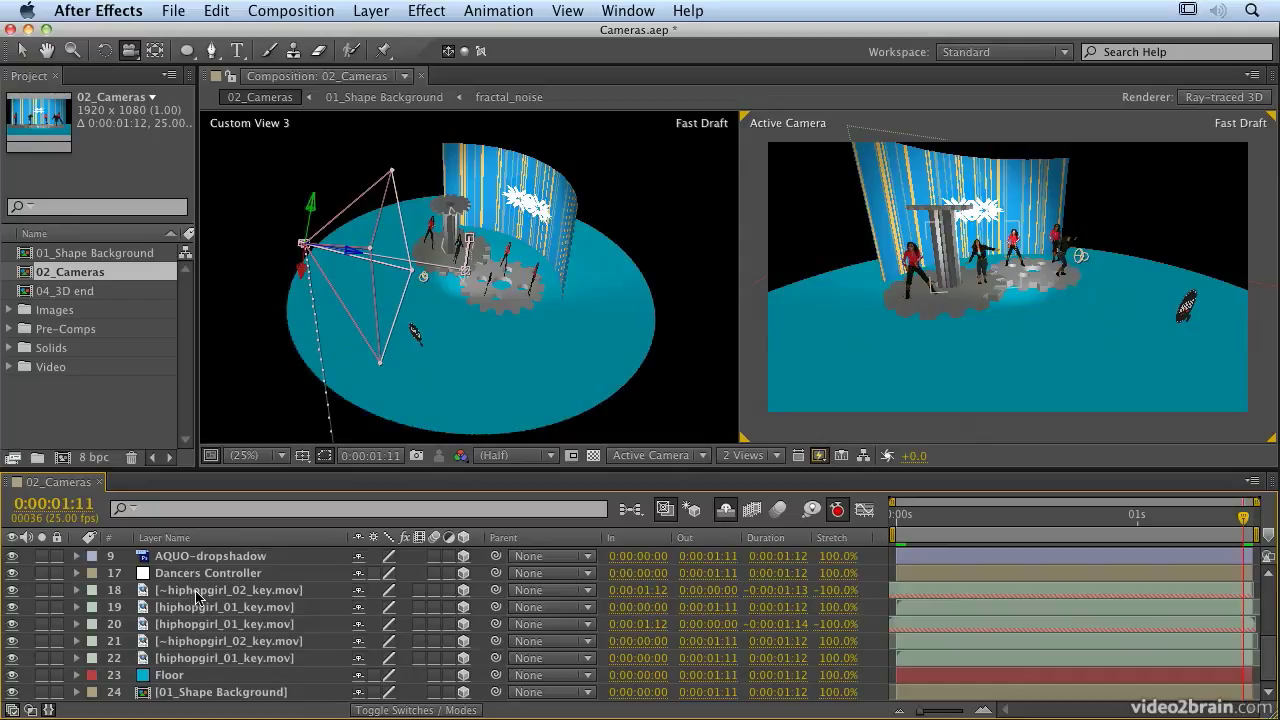
left_click(196, 594)
left_click(226, 660)
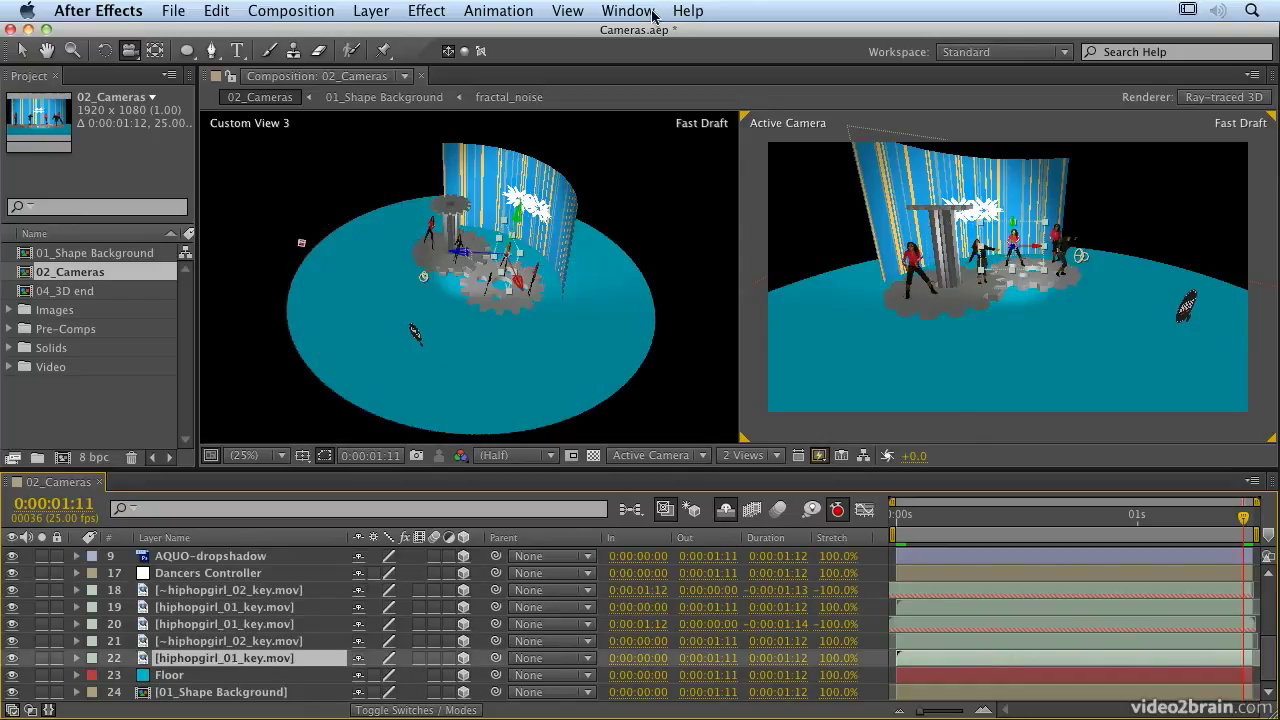
left_click(553, 16)
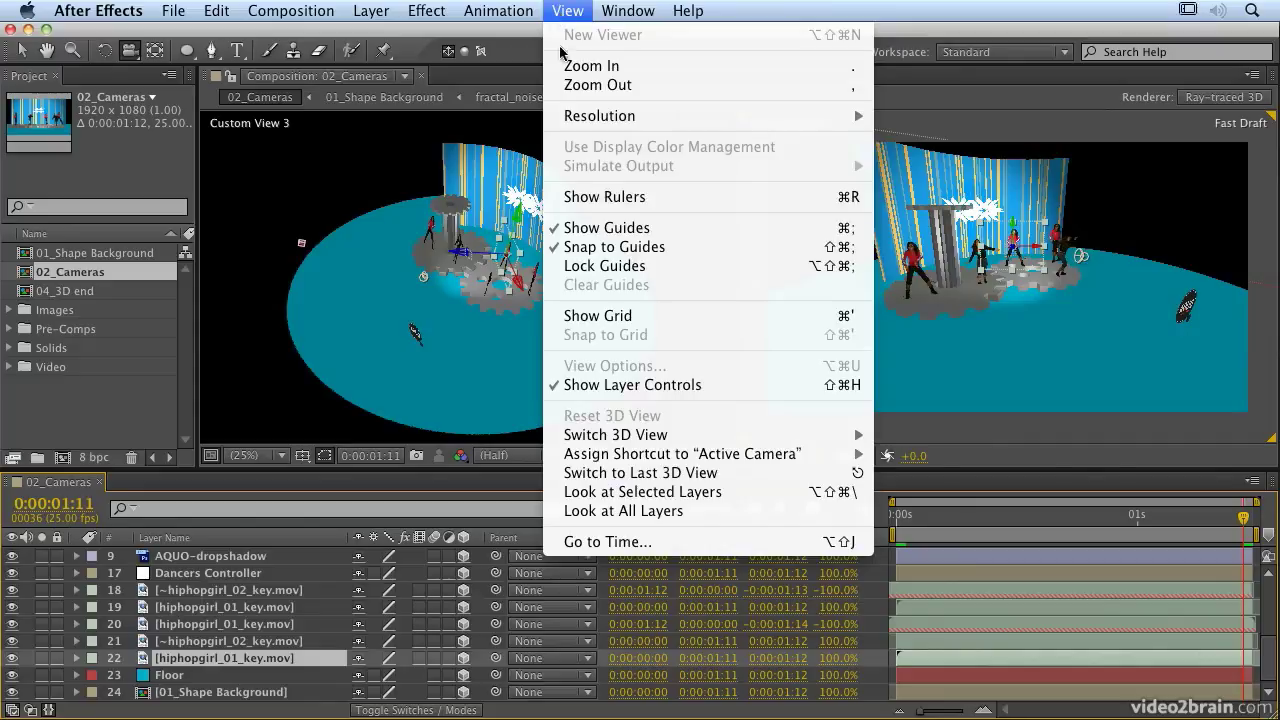
left_click(633, 495)
left_click_drag(933, 521, 820, 511)
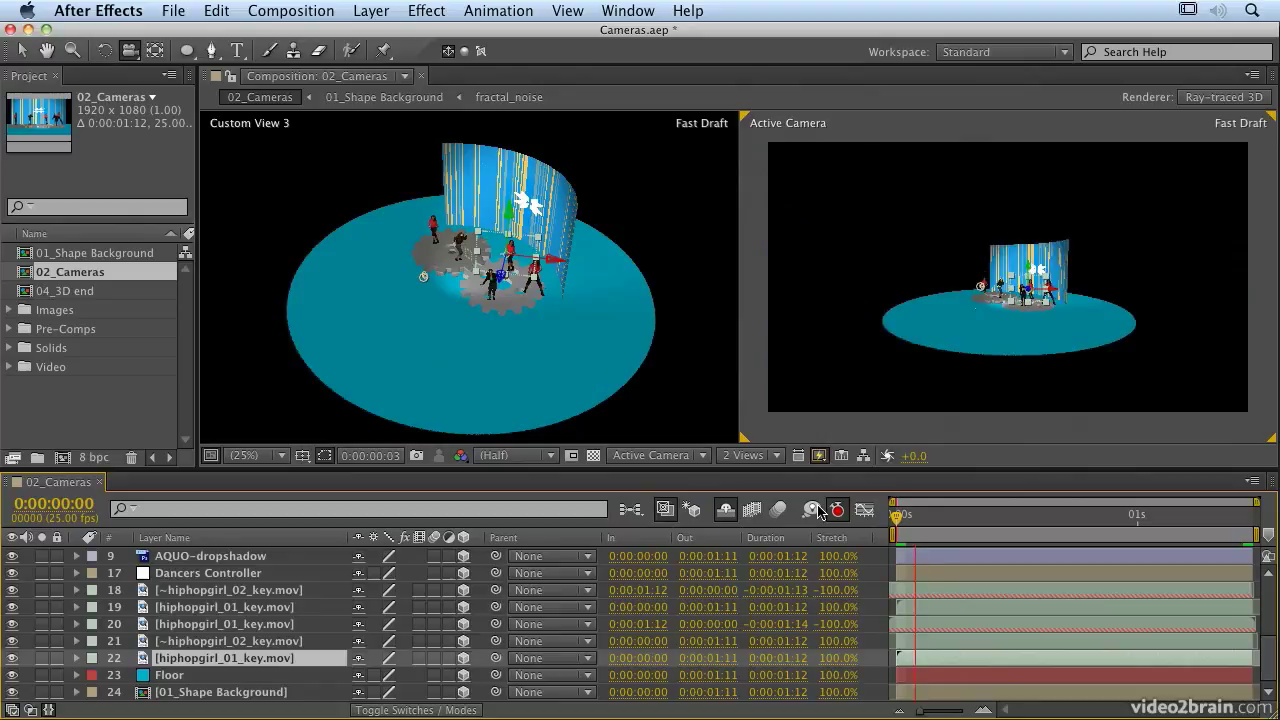